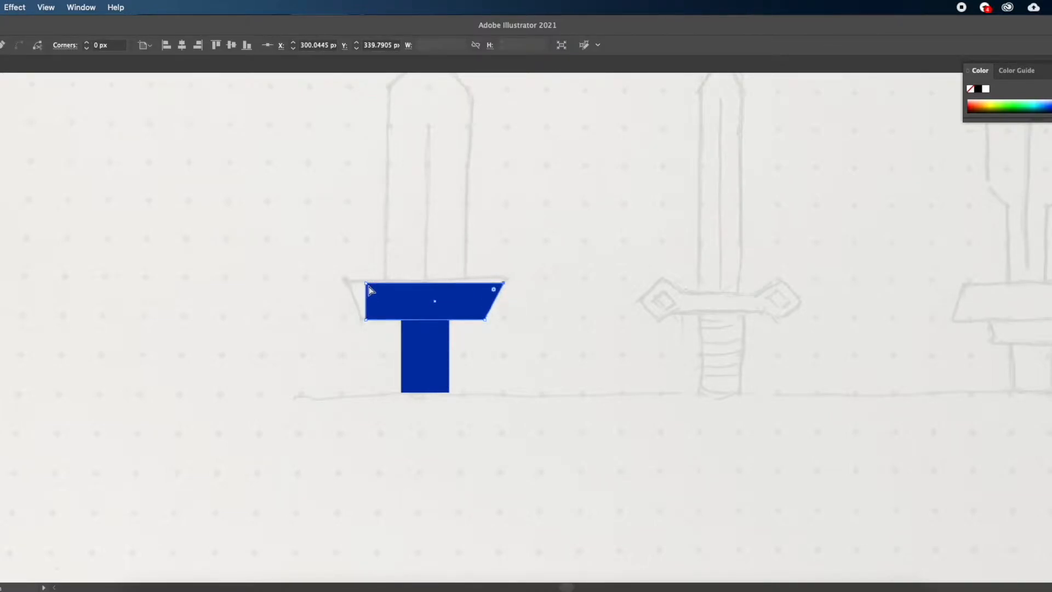
Step: Pull the first sword guard's upper corner outward to form a symmetric trapezoid, and fill the guard bright blue
{"action": "left_click_drag", "start_coordinate": [367, 286], "coordinate": [355, 283]}
{"action": "left_click", "coordinate": [439, 308]}
{"action": "left_click", "coordinate": [510, 325]}
{"action": "scroll", "coordinate": [438, 272], "scroll_direction": "up", "scroll_amount": 5}
{"action": "left_click", "coordinate": [456, 391]}
{"action": "scroll", "coordinate": [456, 391], "scroll_direction": "down", "scroll_amount": 2}
{"action": "key", "text": "i"}
{"action": "key", "text": "a"}
{"action": "key", "text": "super+shift+a"}
Step: Place a dark blue blade rectangle about 39.5 px wide on top of the guard and stretch it up over the sketched blade
{"action": "left_click", "coordinate": [458, 384]}
{"action": "left_click_drag", "start_coordinate": [511, 384], "coordinate": [497, 343]}
{"action": "key", "text": "Delete"}
{"action": "left_click_drag", "start_coordinate": [489, 447], "coordinate": [516, 331]}
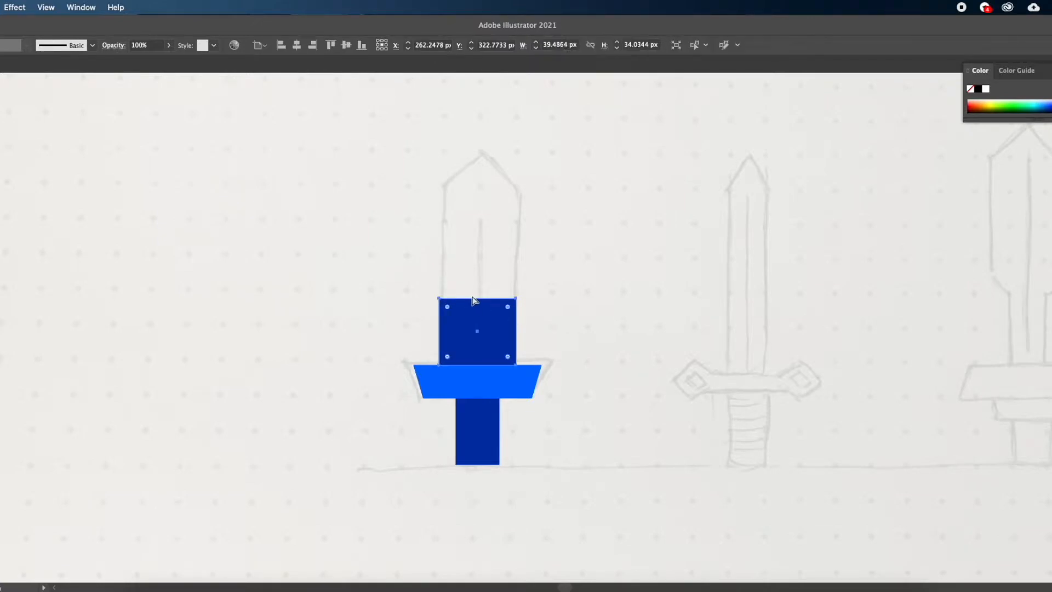
{"action": "left_click_drag", "start_coordinate": [480, 300], "coordinate": [480, 152]}
Step: Add an anchor point at the middle of the blade's top edge and raise it into a pointed tip
{"action": "key", "text": "p"}
{"action": "left_click", "coordinate": [477, 149]}
{"action": "key", "text": "a"}
{"action": "key", "text": "shift+Up"}
{"action": "key", "text": "shift+Up"}
{"action": "key", "text": "Down"}
{"action": "key", "text": "Down"}
Step: Round the blade's two shoulder corners and its tip to 5 px
{"action": "left_click_drag", "start_coordinate": [528, 146], "coordinate": [421, 171]}
{"action": "type", "text": "5"}
{"action": "key", "text": "Return"}
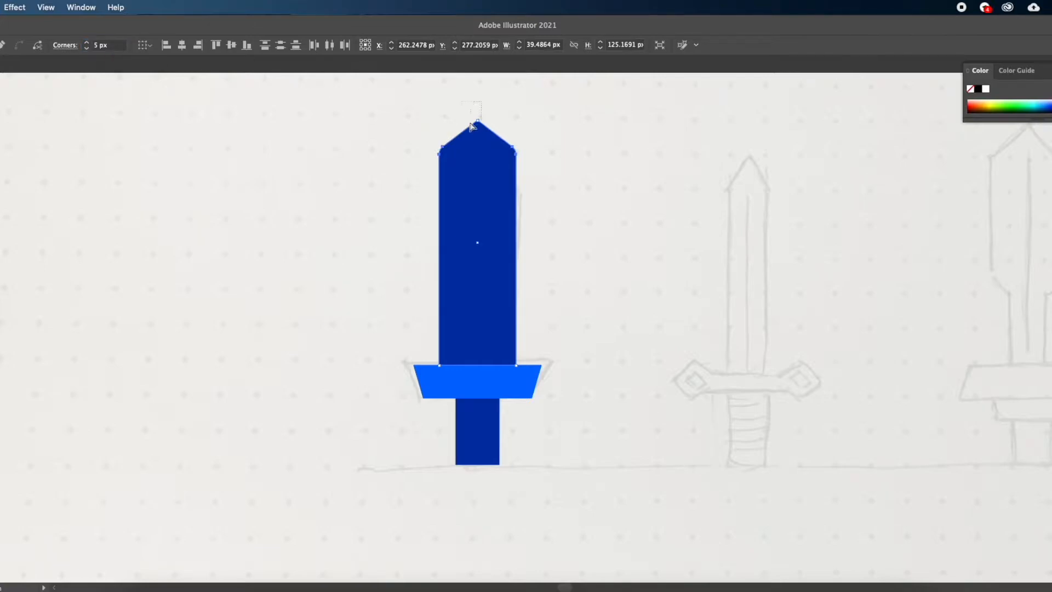
{"action": "left_click_drag", "start_coordinate": [472, 126], "coordinate": [473, 126]}
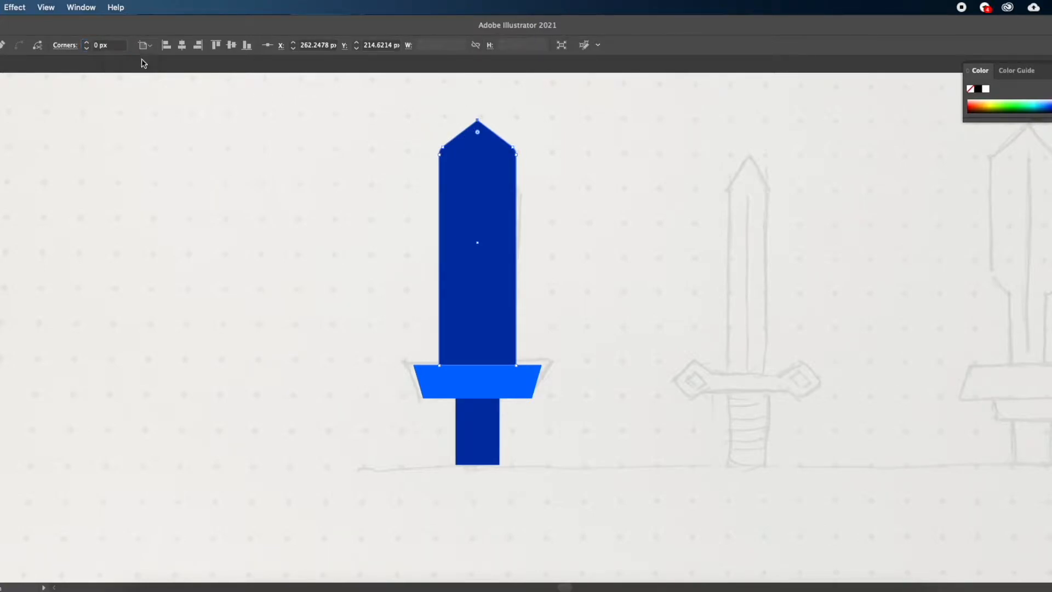
{"action": "left_click", "coordinate": [107, 46]}
{"action": "type", "text": "5"}
{"action": "key", "text": "Return"}
{"action": "left_click", "coordinate": [226, 152]}
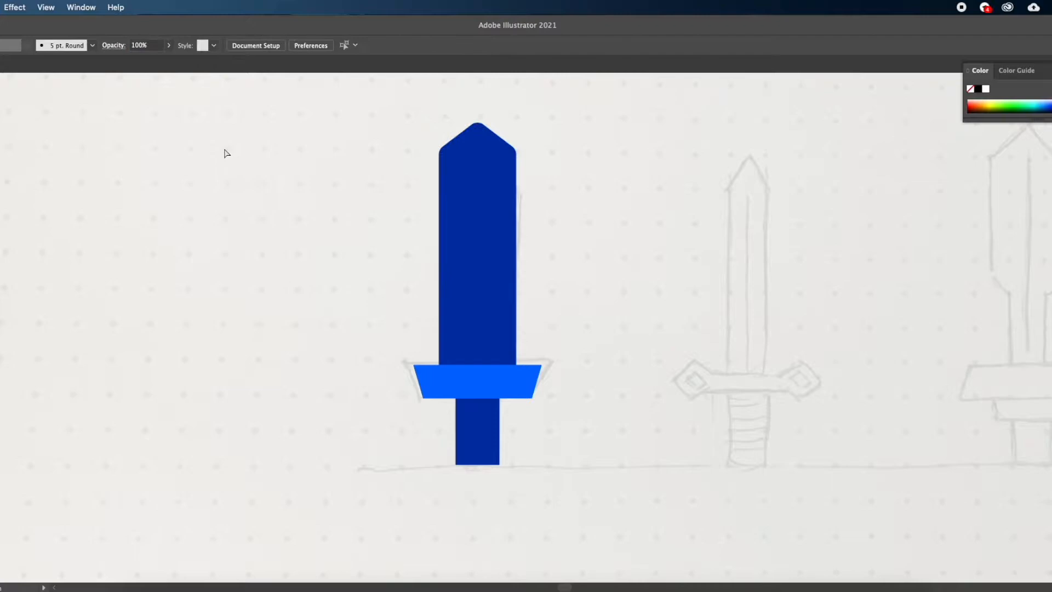
Step: Round the handle's two lower corners to 5 px
{"action": "left_click_drag", "start_coordinate": [344, 532], "coordinate": [515, 430]}
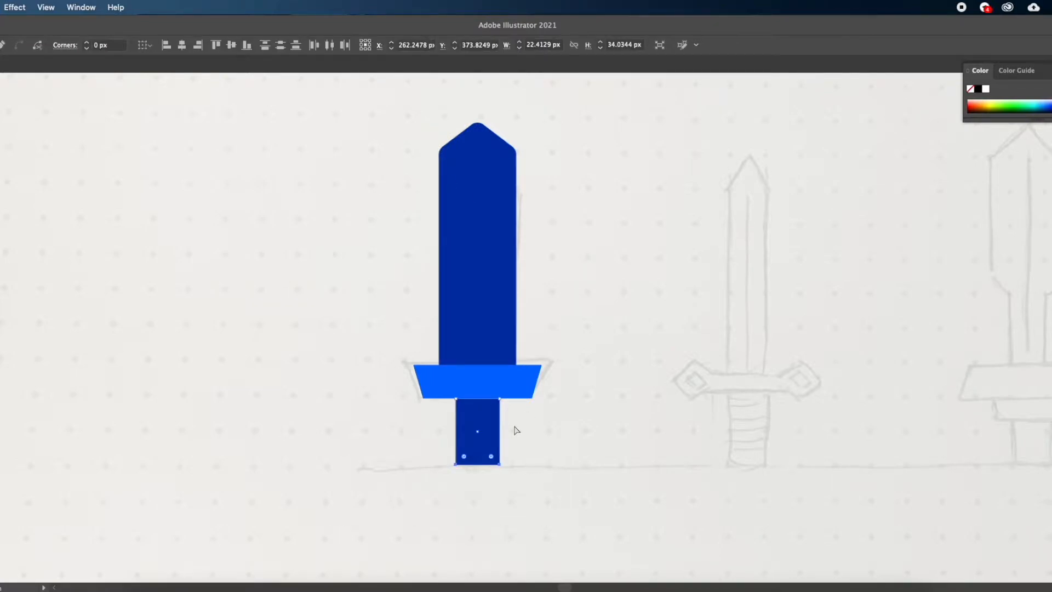
{"action": "left_click", "coordinate": [108, 46]}
{"action": "type", "text": "10"}
{"action": "key", "text": "Return"}
{"action": "left_click", "coordinate": [112, 46]}
{"action": "type", "text": "5"}
{"action": "key", "text": "Return"}
Step: Round all of the guard's corners to 5 px, and set its two upper corners to 3 px
{"action": "left_click", "coordinate": [548, 402]}
{"action": "left_click", "coordinate": [532, 399]}
{"action": "left_click", "coordinate": [512, 385]}
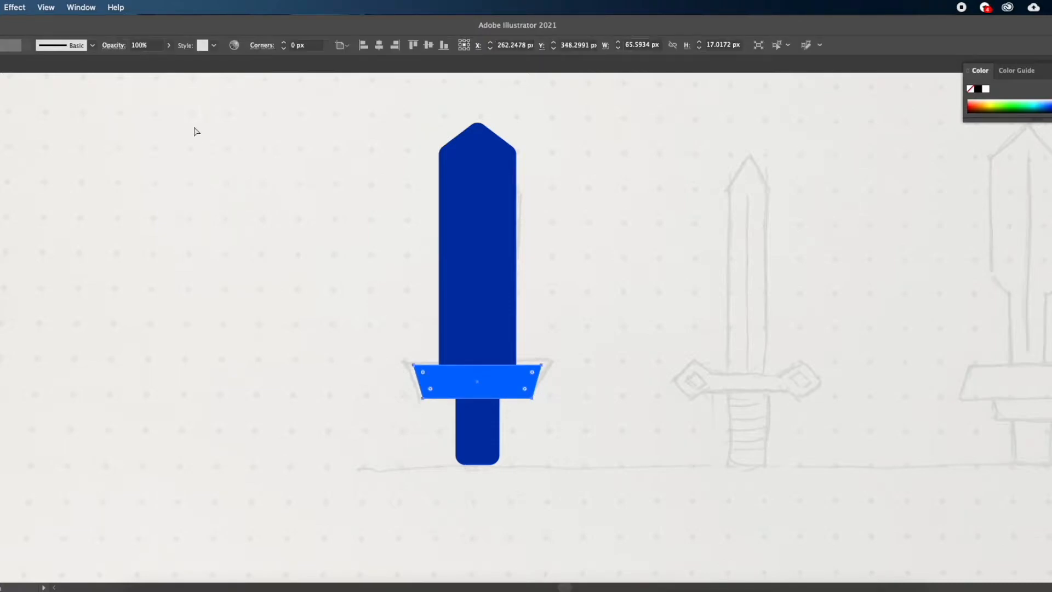
{"action": "left_click", "coordinate": [322, 46]}
{"action": "type", "text": "5"}
{"action": "key", "text": "Return"}
{"action": "left_click", "coordinate": [336, 236]}
{"action": "left_click_drag", "start_coordinate": [549, 358], "coordinate": [521, 386]}
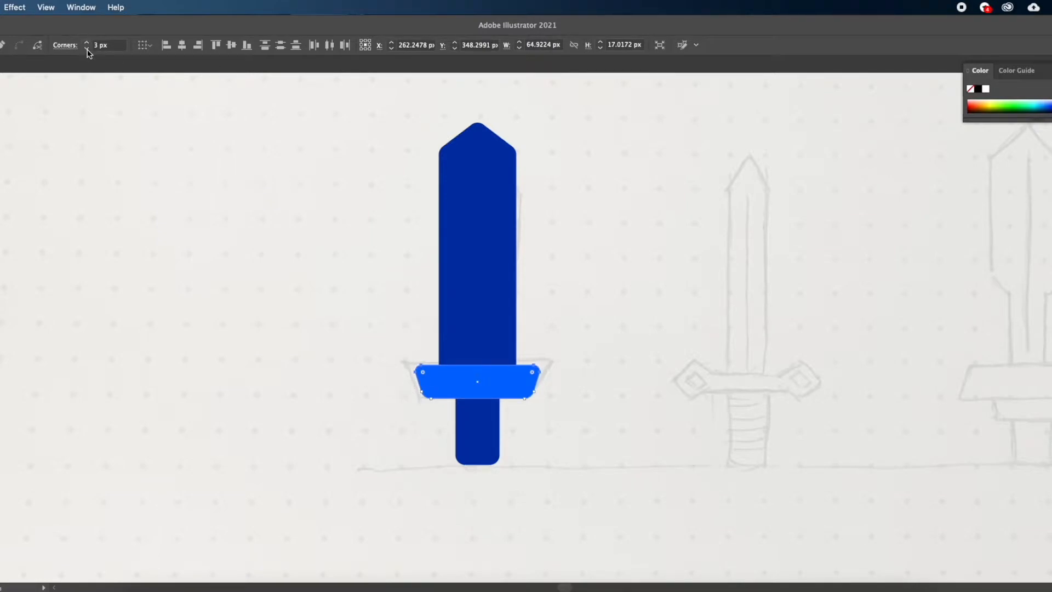
{"action": "left_click", "coordinate": [229, 333]}
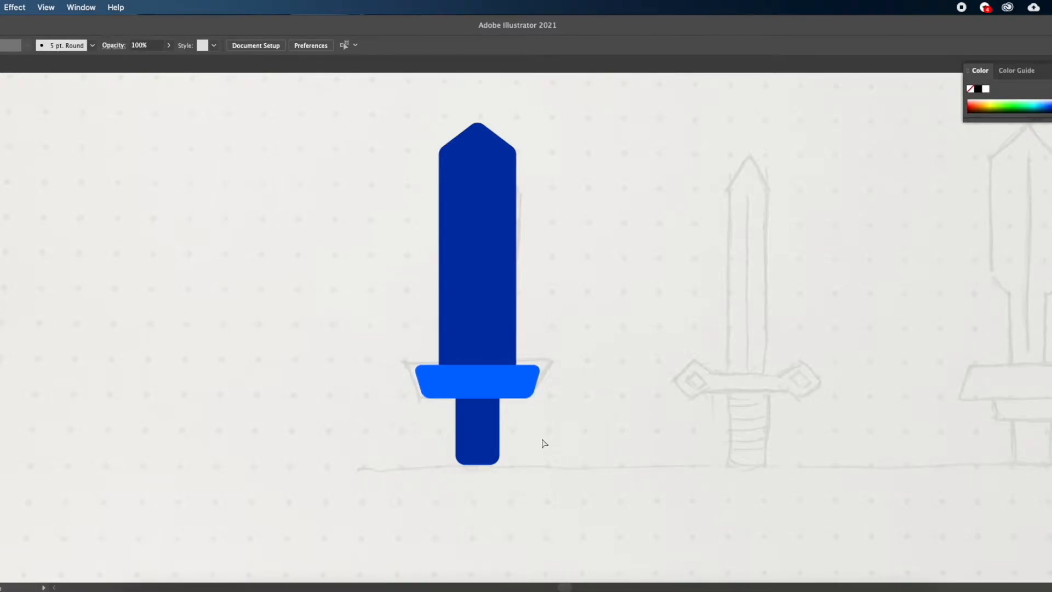
Step: Fill the blade with the guard's bright blue and the guard with the handle's dark blue
{"action": "left_click", "coordinate": [495, 436]}
{"action": "left_click", "coordinate": [472, 345]}
{"action": "key", "text": "i"}
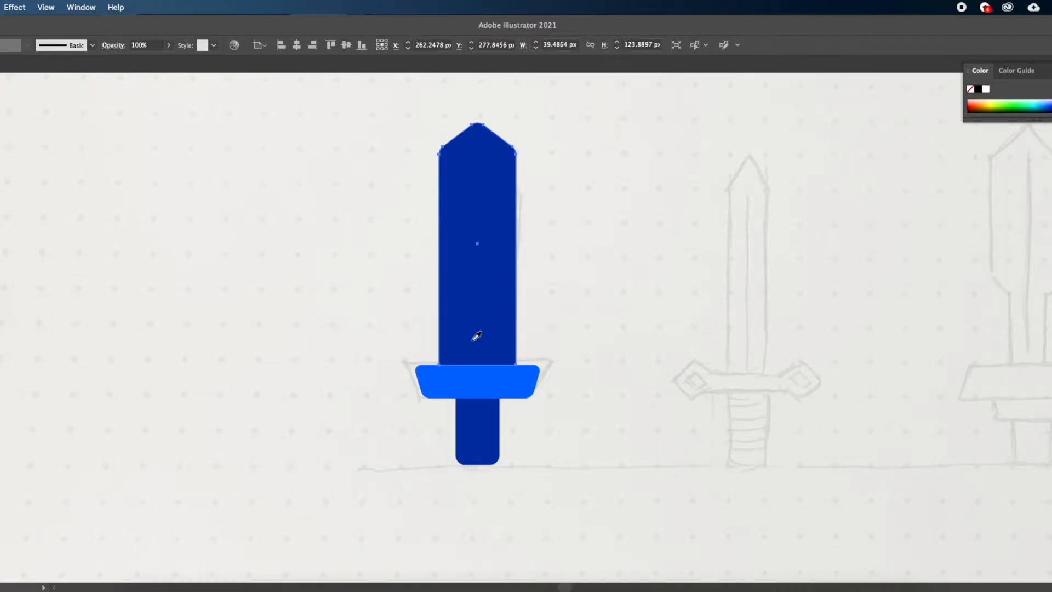
{"action": "left_click", "coordinate": [484, 366]}
{"action": "key", "text": "a"}
{"action": "left_click", "coordinate": [483, 382]}
{"action": "key", "text": "i"}
{"action": "left_click", "coordinate": [489, 405]}
Step: Fill the handle with the blade's bright blue
{"action": "key", "text": "a"}
{"action": "left_click", "coordinate": [490, 406]}
{"action": "key", "text": "i"}
{"action": "left_click", "coordinate": [497, 322]}
{"action": "key", "text": "a"}
{"action": "left_click", "coordinate": [547, 355]}
Step: Fill the handle with the guard's dark blue, darkened to navy
{"action": "left_click", "coordinate": [493, 437]}
{"action": "key", "text": "i"}
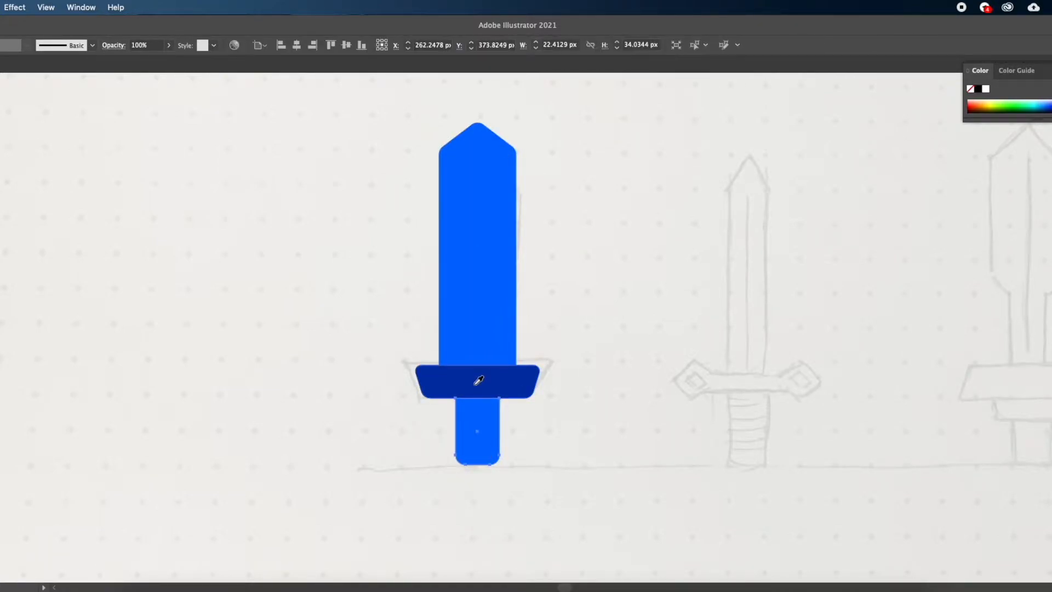
{"action": "left_click", "coordinate": [475, 384]}
{"action": "double_click", "coordinate": [1, 417]}
{"action": "left_click_drag", "start_coordinate": [832, 345], "coordinate": [855, 361]}
{"action": "key", "text": "Return"}
{"action": "key", "text": "a"}
{"action": "left_click", "coordinate": [570, 408]}
Step: Draw a navy strip about 10.9 px wide and 105.3 px tall up the blade's centre, with a pointed top
{"action": "scroll", "coordinate": [571, 407], "scroll_direction": "right", "scroll_amount": 2}
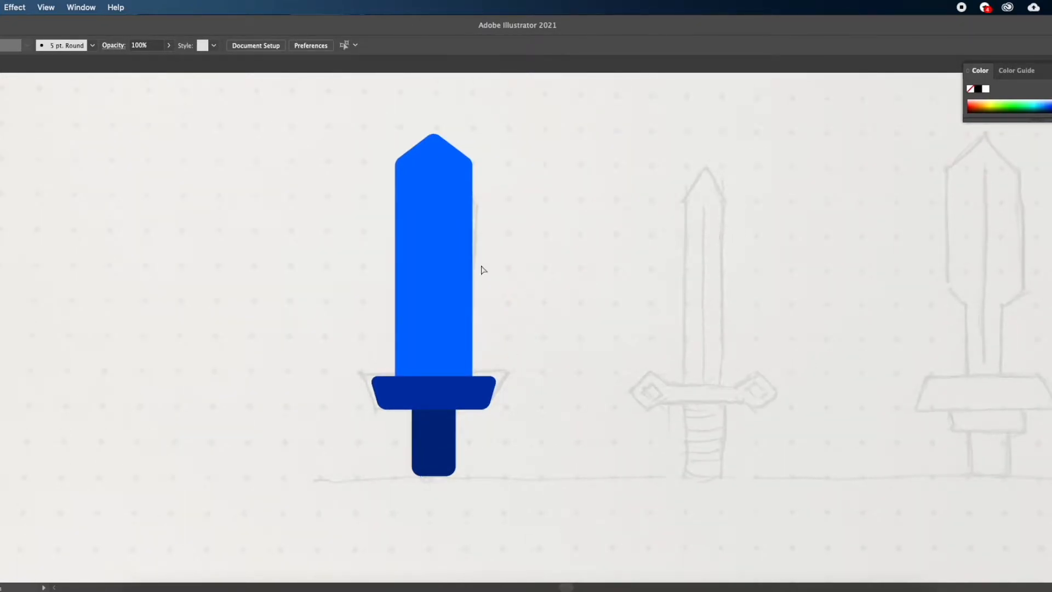
{"action": "scroll", "coordinate": [484, 277], "scroll_direction": "up", "scroll_amount": 1}
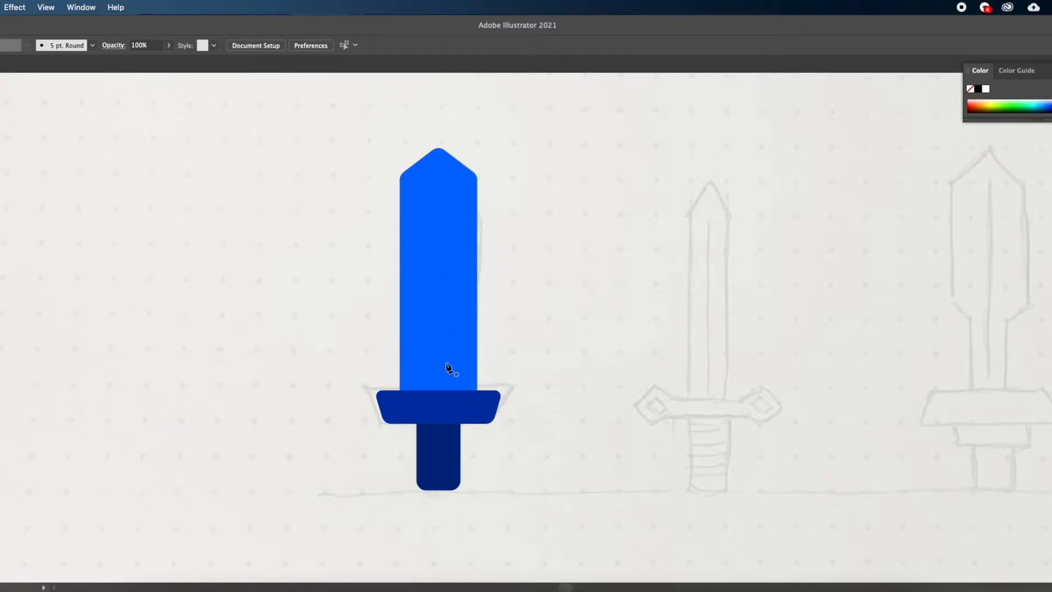
{"action": "left_click_drag", "start_coordinate": [439, 300], "coordinate": [449, 390]}
{"action": "key", "text": "v"}
{"action": "key", "text": "p"}
{"action": "left_click", "coordinate": [438, 195]}
{"action": "key", "text": "a"}
{"action": "left_click_drag", "start_coordinate": [438, 194], "coordinate": [439, 181]}
{"action": "key", "text": "v"}
{"action": "key", "text": "ctrl+="}
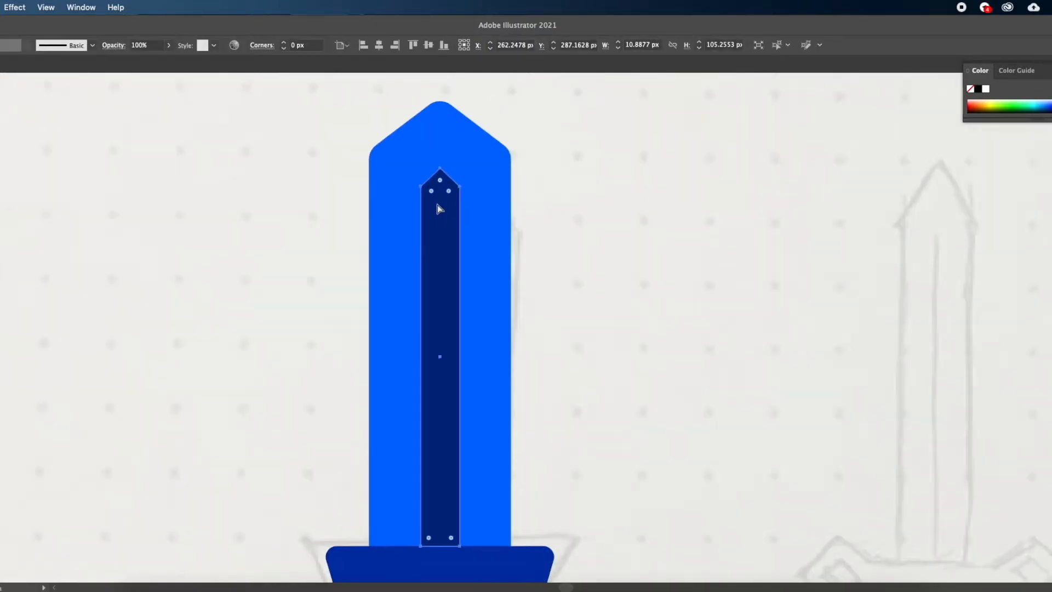
Step: Narrow the centre strip to about 2.5 px wide and lower its tip by 3 px
{"action": "left_click_drag", "start_coordinate": [471, 292], "coordinate": [453, 291]}
{"action": "key", "text": "a"}
{"action": "left_click", "coordinate": [451, 101]}
{"action": "key", "text": "Down"}
{"action": "key", "text": "Down"}
{"action": "key", "text": "Down"}
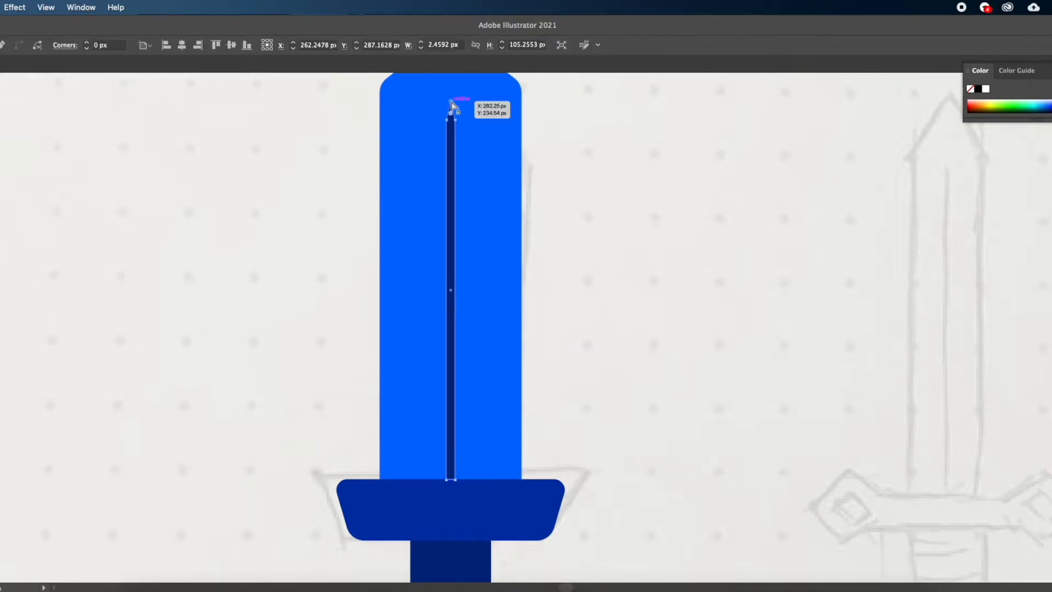
{"action": "left_click", "coordinate": [584, 237]}
Step: Apply a linear gradient to the centre strip with both colour stops sampled from the blade's bright blue
{"action": "left_click", "coordinate": [450, 340]}
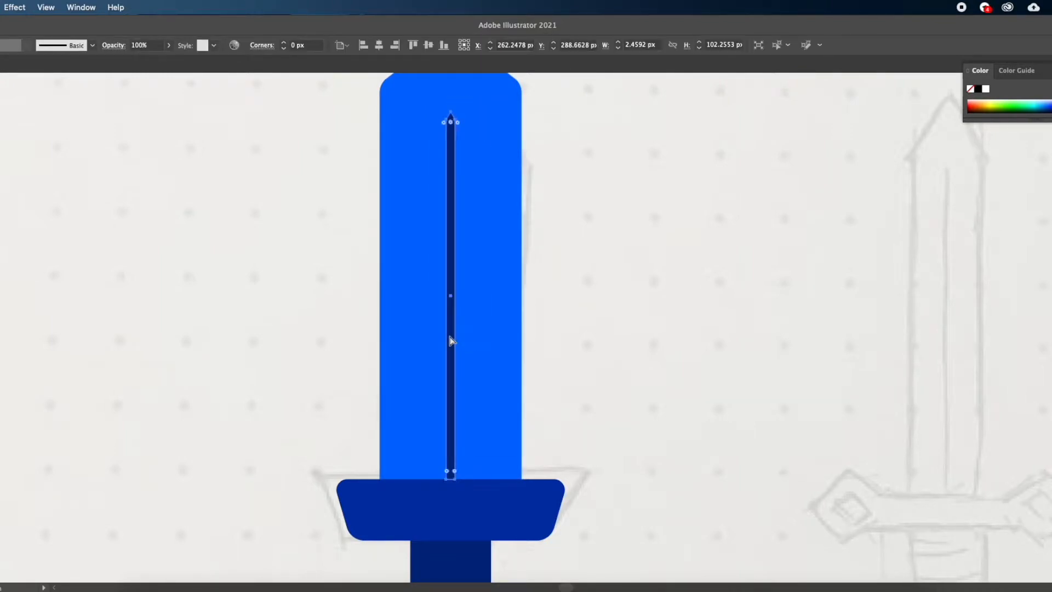
{"action": "scroll", "coordinate": [592, 365], "scroll_direction": "up", "scroll_amount": 1}
{"action": "key", "text": "period"}
{"action": "left_click", "coordinate": [977, 280]}
{"action": "left_click", "coordinate": [979, 301]}
{"action": "left_click", "coordinate": [485, 463]}
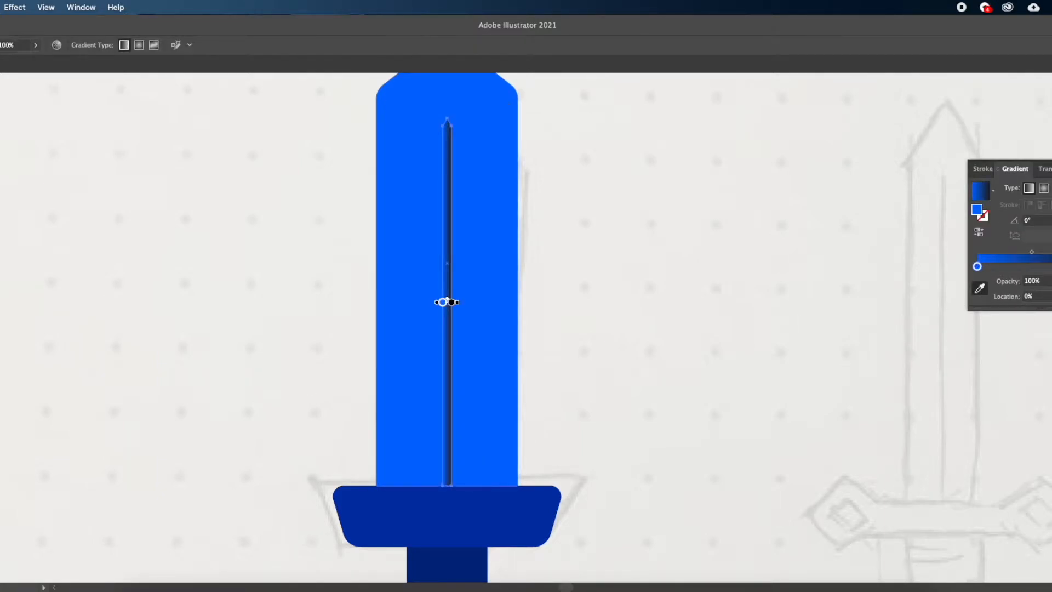
{"action": "left_click", "coordinate": [483, 412]}
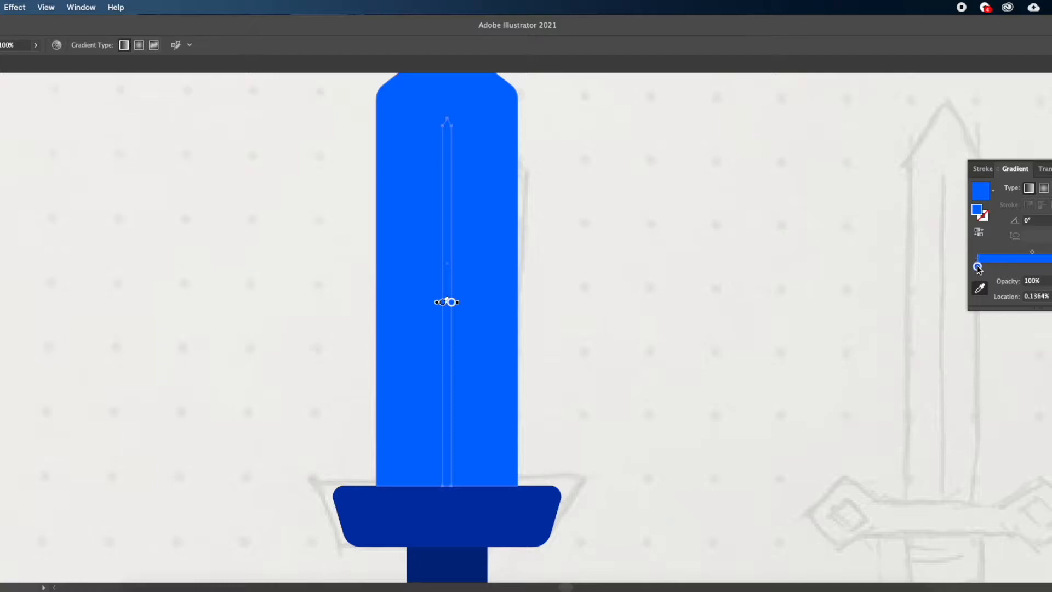
Step: Change the first colour stop of the strip's gradient to a lighter sky blue
{"action": "double_click", "coordinate": [977, 267]}
{"action": "left_click_drag", "start_coordinate": [1026, 333], "coordinate": [1013, 332]}
{"action": "left_click", "coordinate": [934, 349]}
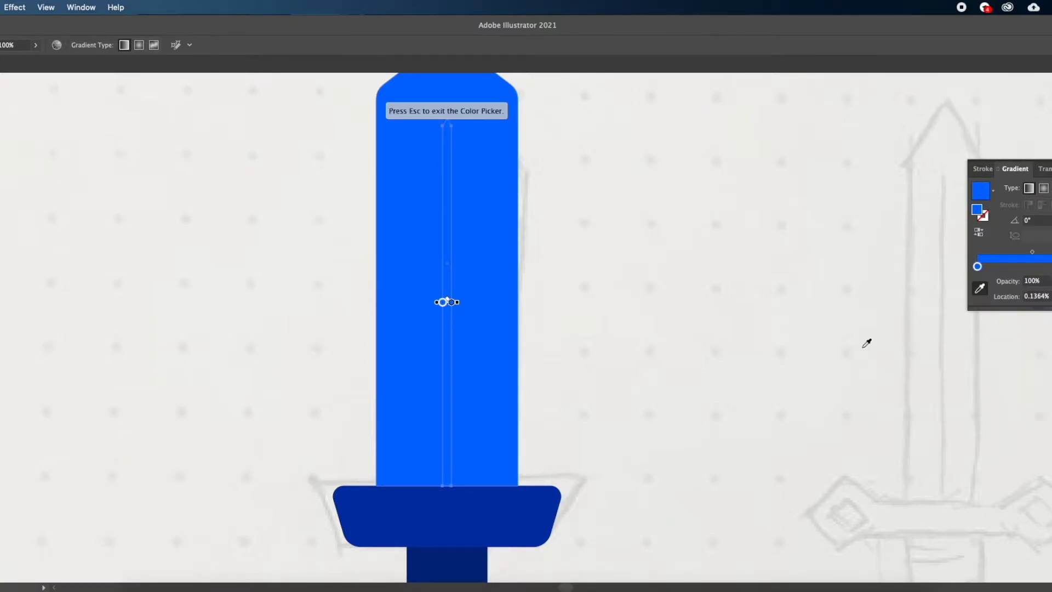
{"action": "double_click", "coordinate": [978, 267]}
{"action": "left_click_drag", "start_coordinate": [977, 266], "coordinate": [980, 268]}
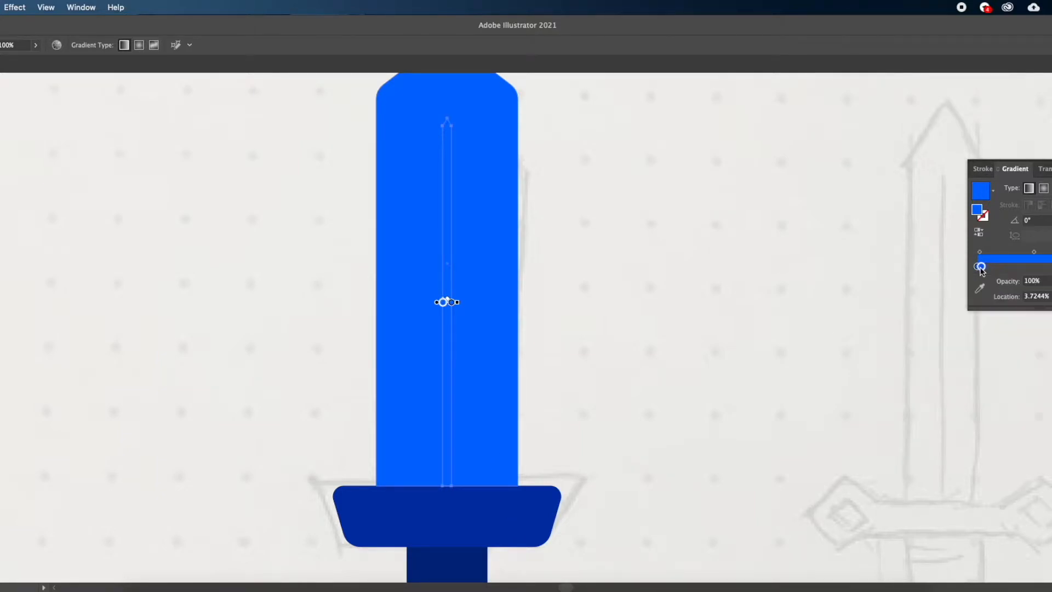
{"action": "double_click", "coordinate": [977, 268]}
{"action": "double_click", "coordinate": [978, 267]}
{"action": "left_click", "coordinate": [929, 311]}
{"action": "left_click_drag", "start_coordinate": [1015, 332], "coordinate": [1023, 325]}
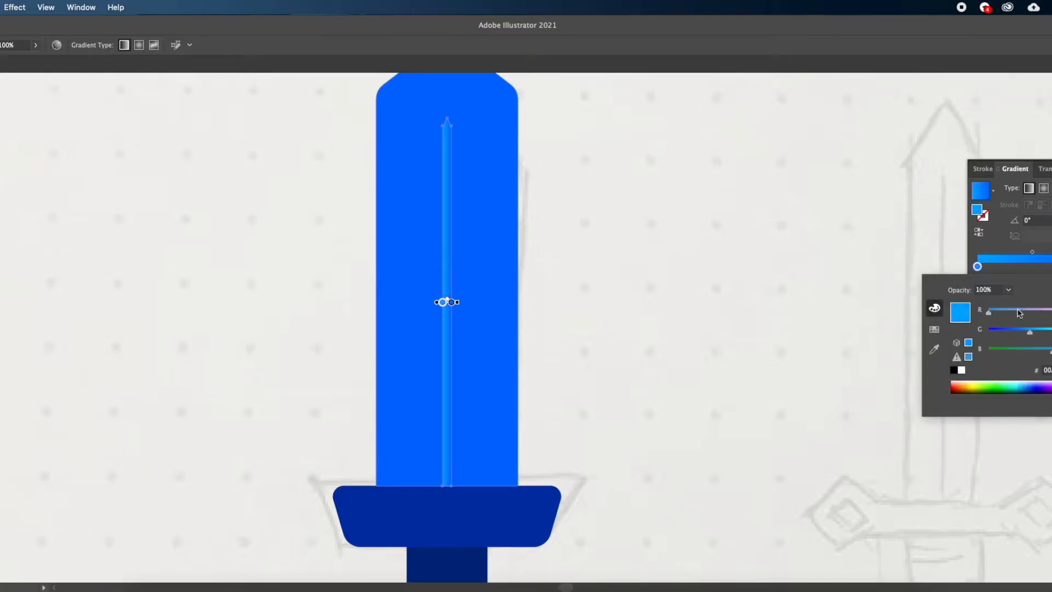
{"action": "left_click", "coordinate": [1033, 255]}
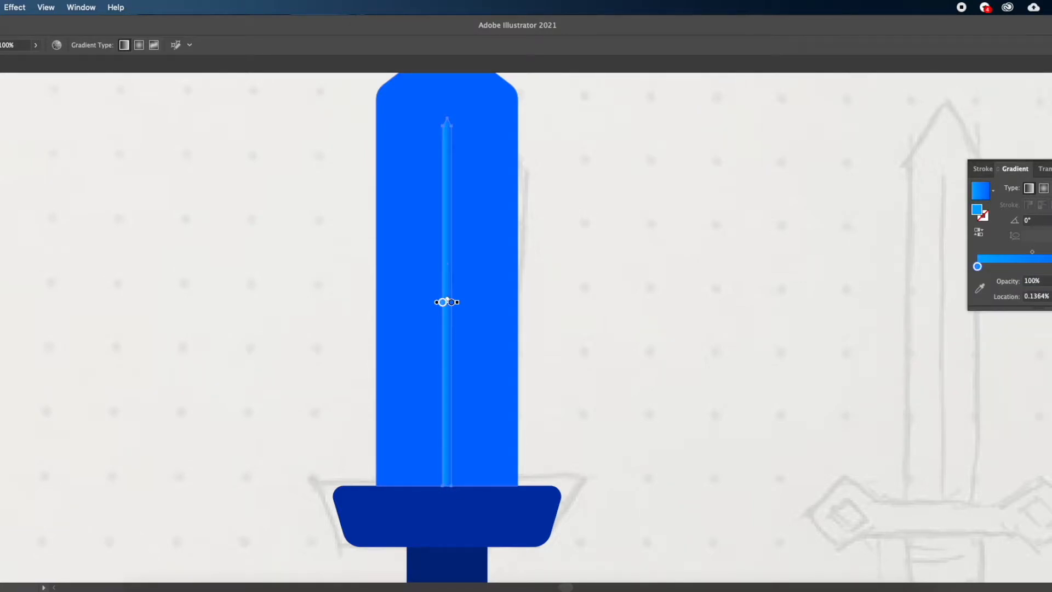
Step: Run the strip's gradient down its length at -90° and set the light stop's opacity to 50%
{"action": "left_click_drag", "start_coordinate": [464, 129], "coordinate": [464, 474]}
{"action": "key", "text": "v"}
{"action": "left_click", "coordinate": [509, 447]}
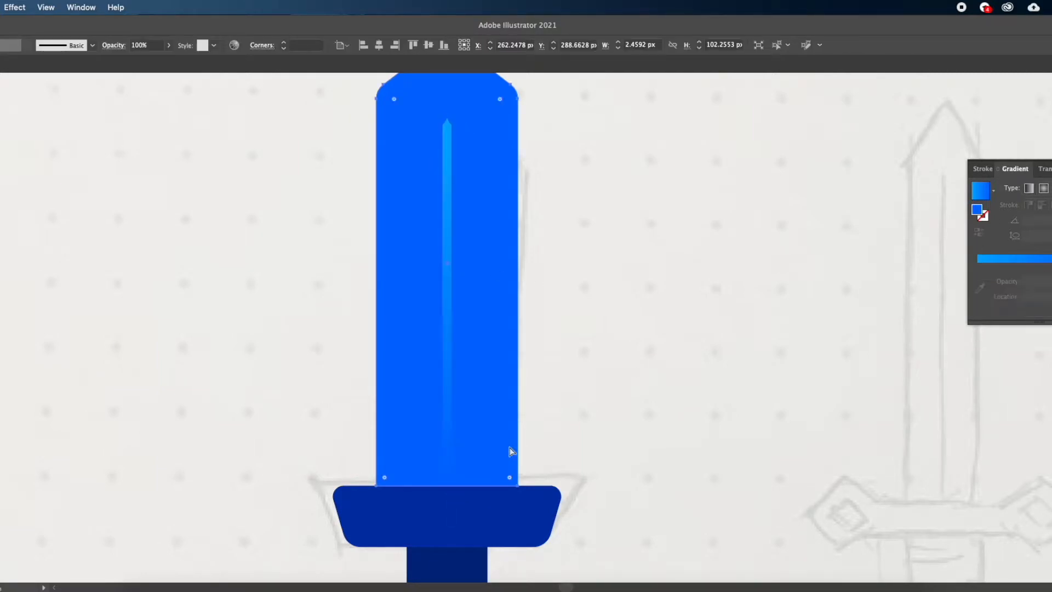
{"action": "scroll", "coordinate": [510, 444], "scroll_direction": "down", "scroll_amount": 2}
{"action": "scroll", "coordinate": [488, 381], "scroll_direction": "up", "scroll_amount": 1}
{"action": "left_click", "coordinate": [479, 324]}
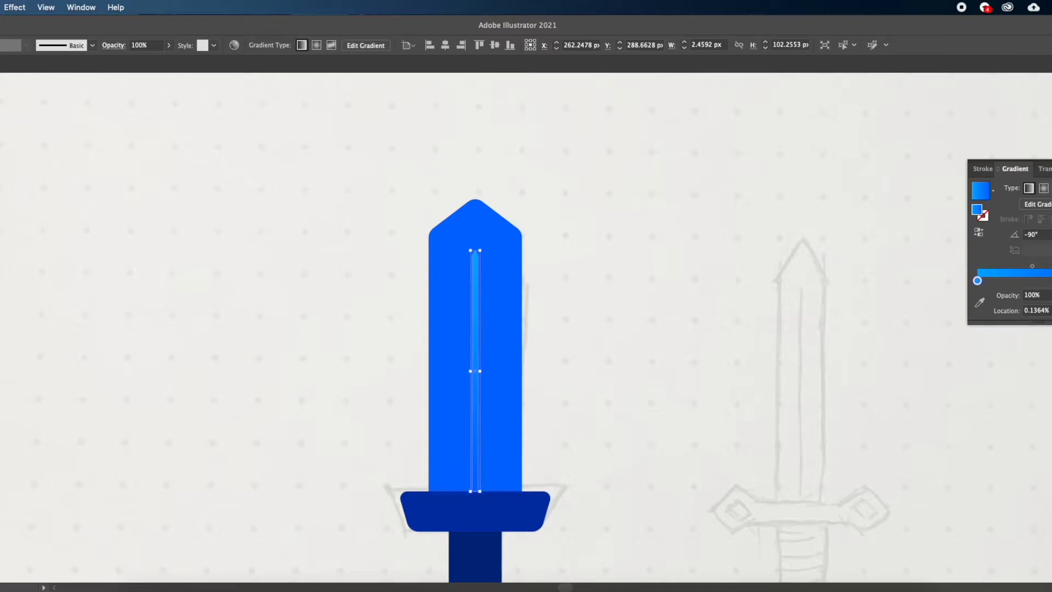
{"action": "type", "text": "50"}
{"action": "key", "text": "Return"}
{"action": "left_click", "coordinate": [658, 477]}
Step: Draw a square of about 14.2 px beside the second sword's sketched guard and fill it with the first guard's dark blue
{"action": "scroll", "coordinate": [658, 477], "scroll_direction": "down", "scroll_amount": 1}
{"action": "scroll", "coordinate": [604, 457], "scroll_direction": "down", "scroll_amount": 3}
{"action": "scroll", "coordinate": [605, 461], "scroll_direction": "up", "scroll_amount": 4}
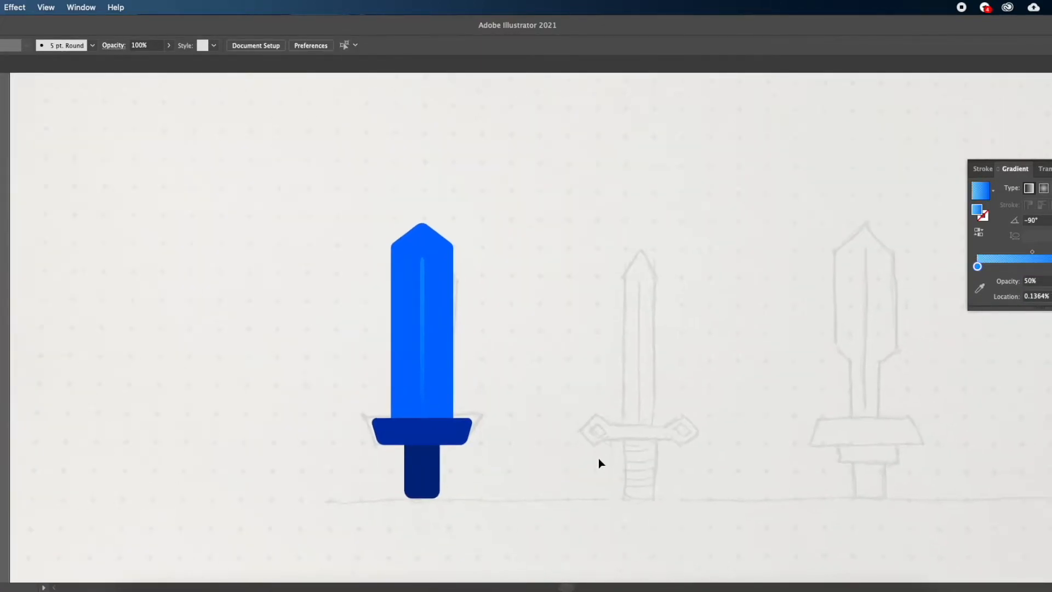
{"action": "scroll", "coordinate": [489, 453], "scroll_direction": "up", "scroll_amount": 2}
{"action": "scroll", "coordinate": [481, 328], "scroll_direction": "right", "scroll_amount": 2}
{"action": "scroll", "coordinate": [478, 327], "scroll_direction": "down", "scroll_amount": 2}
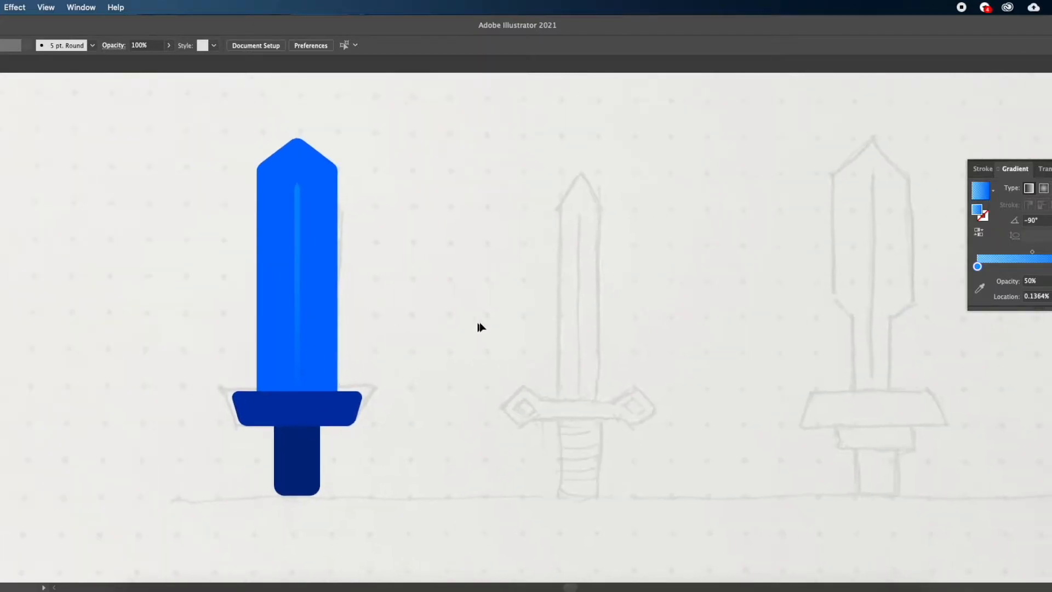
{"action": "scroll", "coordinate": [482, 369], "scroll_direction": "up", "scroll_amount": 2}
{"action": "scroll", "coordinate": [483, 371], "scroll_direction": "right", "scroll_amount": 1}
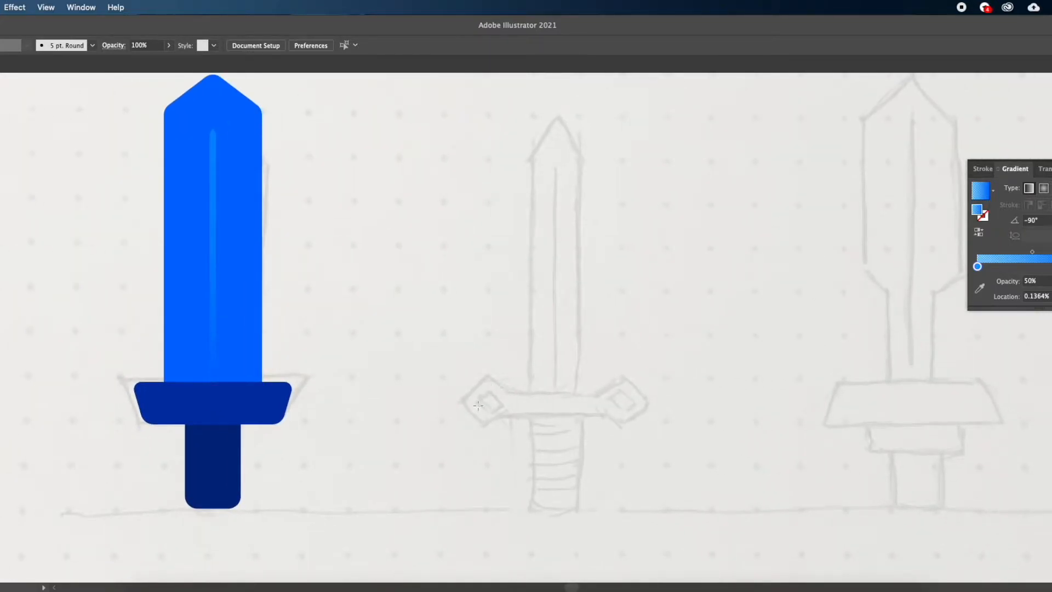
{"action": "left_click_drag", "start_coordinate": [464, 400], "coordinate": [482, 382]}
{"action": "key", "text": "i"}
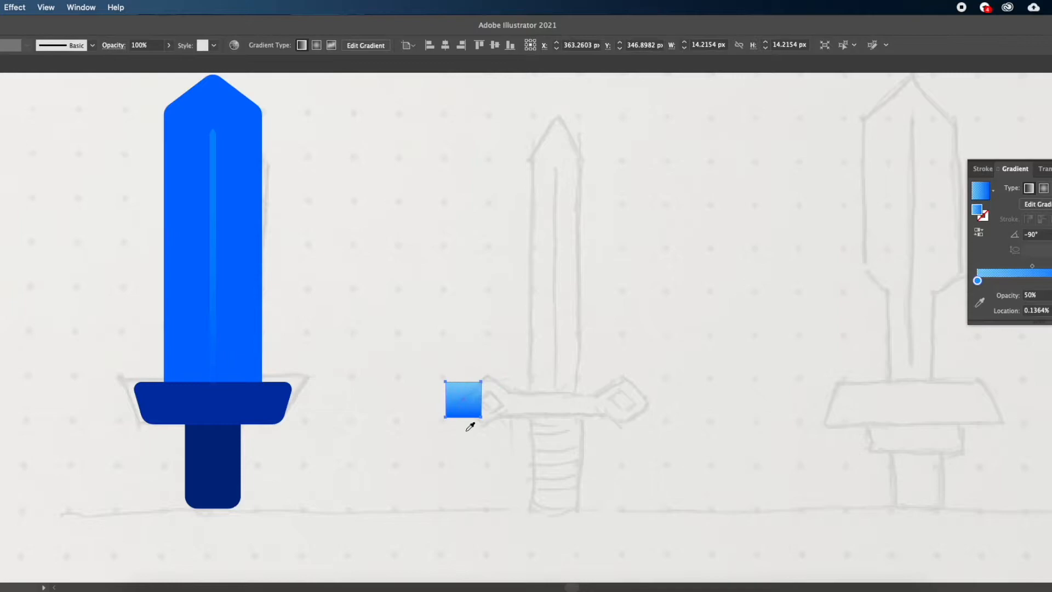
{"action": "left_click", "coordinate": [284, 405]}
{"action": "key", "text": "v"}
Step: Rotate the square 45° into a diamond and position it at the left end of the second sword's sketched guard
{"action": "scroll", "coordinate": [488, 382], "scroll_direction": "up", "scroll_amount": 2}
{"action": "left_click_drag", "start_coordinate": [483, 380], "coordinate": [485, 416]}
{"action": "key", "text": "v"}
{"action": "left_click", "coordinate": [430, 426]}
{"action": "left_click_drag", "start_coordinate": [126, 469], "coordinate": [562, 485]}
{"action": "key", "text": "Delete"}
{"action": "key", "text": "m"}
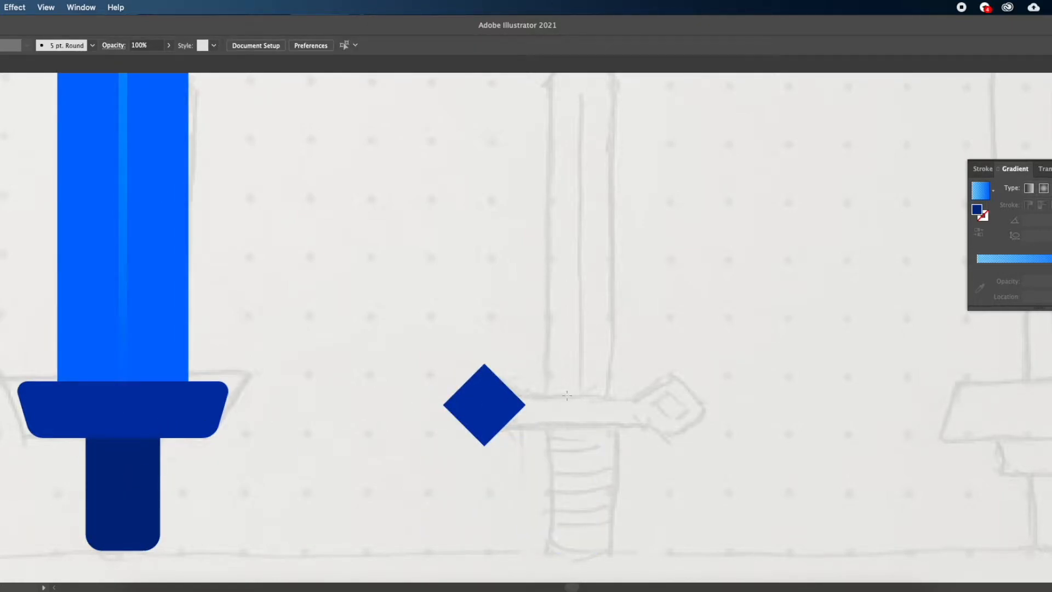
{"action": "mouse_move", "coordinate": [484, 404]}
{"action": "left_mouse_down"}
{"action": "mouse_move", "coordinate": [494, 386]}
{"action": "mouse_move", "coordinate": [485, 390]}
{"action": "left_mouse_up"}
{"action": "mouse_move", "coordinate": [494, 404]}
{"action": "left_mouse_down"}
{"action": "mouse_move", "coordinate": [642, 417]}
{"action": "mouse_move", "coordinate": [504, 410]}
{"action": "mouse_move", "coordinate": [513, 406]}
{"action": "mouse_move", "coordinate": [505, 433]}
{"action": "left_mouse_up"}
{"action": "key", "text": "super+z"}
{"action": "key", "text": "a"}
{"action": "key", "text": "super+z"}
{"action": "scroll", "coordinate": [497, 435], "scroll_direction": "up", "scroll_amount": 5}
{"action": "scroll", "coordinate": [495, 433], "scroll_direction": "up", "scroll_amount": 5}
{"action": "left_click_drag", "start_coordinate": [495, 298], "coordinate": [489, 416]}
{"action": "key", "text": "super+z"}
{"action": "scroll", "coordinate": [400, 397], "scroll_direction": "down", "scroll_amount": 5}
{"action": "left_click_drag", "start_coordinate": [399, 388], "coordinate": [761, 385]}
{"action": "key", "text": "super+z"}
Step: Draw a navy crossbar about 56.1 px wide and 8.5 px tall from the diamond's centre, and duplicate the diamond at its other end
{"action": "left_click_drag", "start_coordinate": [760, 298], "coordinate": [814, 386]}
{"action": "scroll", "coordinate": [814, 387], "scroll_direction": "down", "scroll_amount": 5}
{"action": "scroll", "coordinate": [813, 387], "scroll_direction": "right", "scroll_amount": 5}
{"action": "left_click", "coordinate": [594, 386]}
{"action": "left_click_drag", "start_coordinate": [312, 346], "coordinate": [572, 340], "text": "alt"}
{"action": "left_click", "coordinate": [572, 335]}
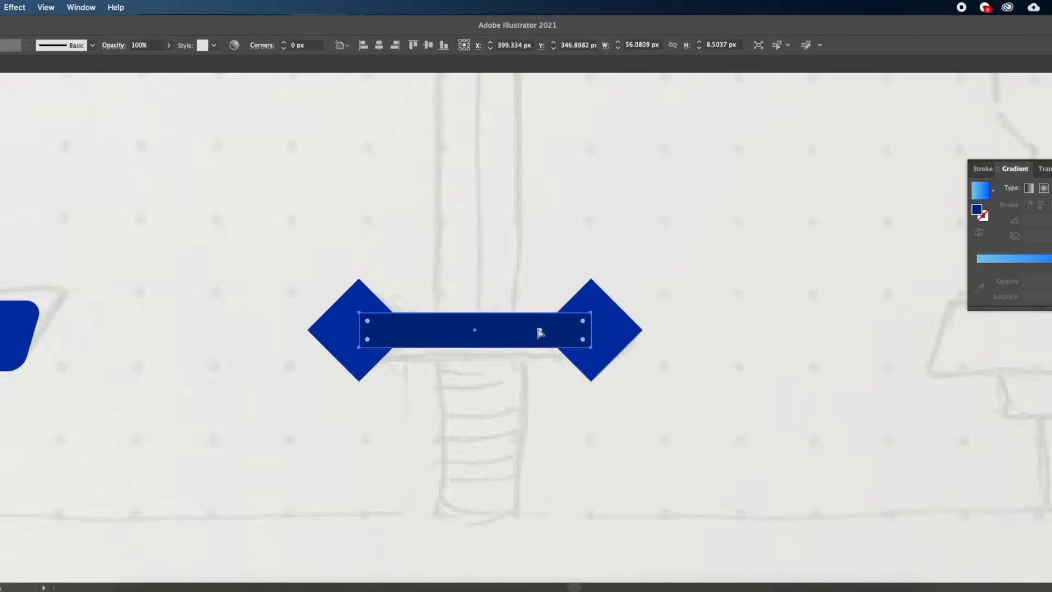
Step: Fill the crossbar with the diamonds' dark blue and thicken it slightly about its centre
{"action": "key", "text": "i"}
{"action": "left_click", "coordinate": [611, 346]}
{"action": "key", "text": "v"}
{"action": "left_click", "coordinate": [596, 404]}
{"action": "scroll", "coordinate": [596, 405], "scroll_direction": "left", "scroll_amount": 2}
{"action": "left_click", "coordinate": [534, 342]}
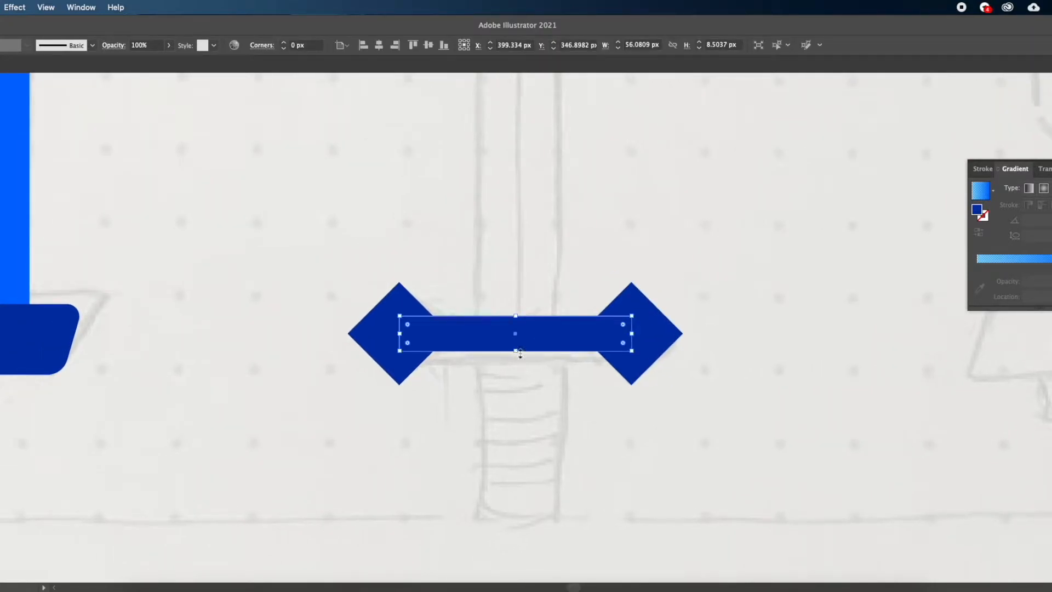
{"action": "left_click_drag", "start_coordinate": [515, 316], "coordinate": [515, 310], "text": "alt"}
{"action": "left_click", "coordinate": [518, 401]}
Step: Draw a grip rectangle about 19.9 px wide and 38.3 px tall, centred below the second sword's crossbar and touching its lower edge
{"action": "scroll", "coordinate": [519, 413], "scroll_direction": "up", "scroll_amount": 1}
{"action": "scroll", "coordinate": [519, 427], "scroll_direction": "left", "scroll_amount": 2}
{"action": "key", "text": "a"}
{"action": "left_click", "coordinate": [437, 362]}
{"action": "left_click", "coordinate": [560, 425]}
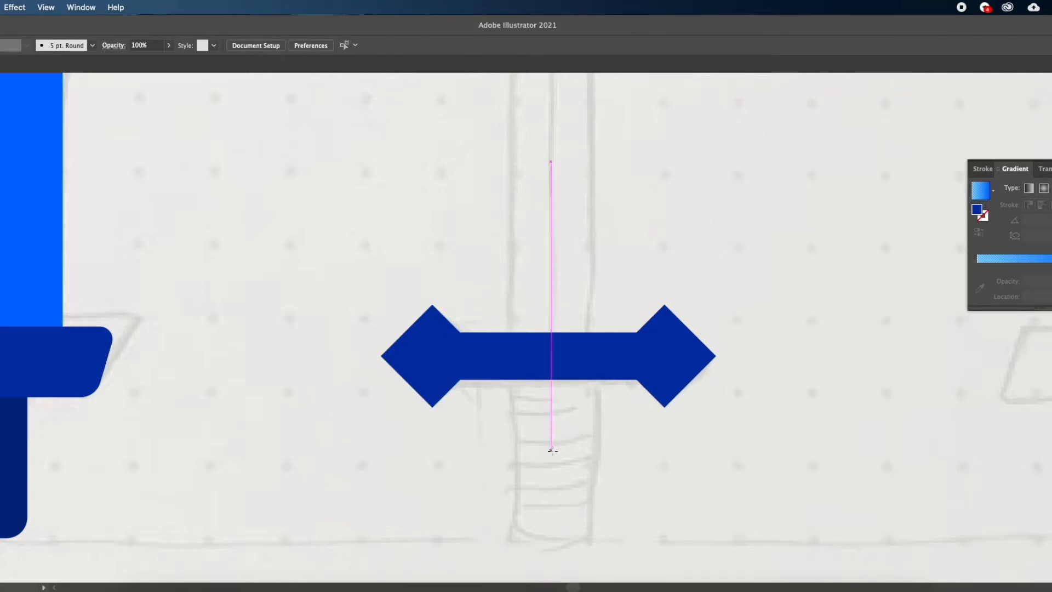
{"action": "mouse_move", "coordinate": [548, 446]}
{"action": "left_mouse_down", "text": "alt"}
{"action": "mouse_move", "coordinate": [574, 528]}
{"action": "mouse_move", "coordinate": [548, 537]}
{"action": "left_mouse_up", "text": "alt"}
{"action": "left_click_drag", "start_coordinate": [574, 453], "coordinate": [590, 454], "text": "alt"}
{"action": "left_click_drag", "start_coordinate": [548, 366], "coordinate": [548, 380]}
Step: Round the two bottom corners of the second sword's grip with a 5 px radius
{"action": "key", "text": "a"}
{"action": "left_click_drag", "start_coordinate": [639, 510], "coordinate": [417, 403]}
{"action": "scroll", "coordinate": [417, 402], "scroll_direction": "up", "scroll_amount": 5}
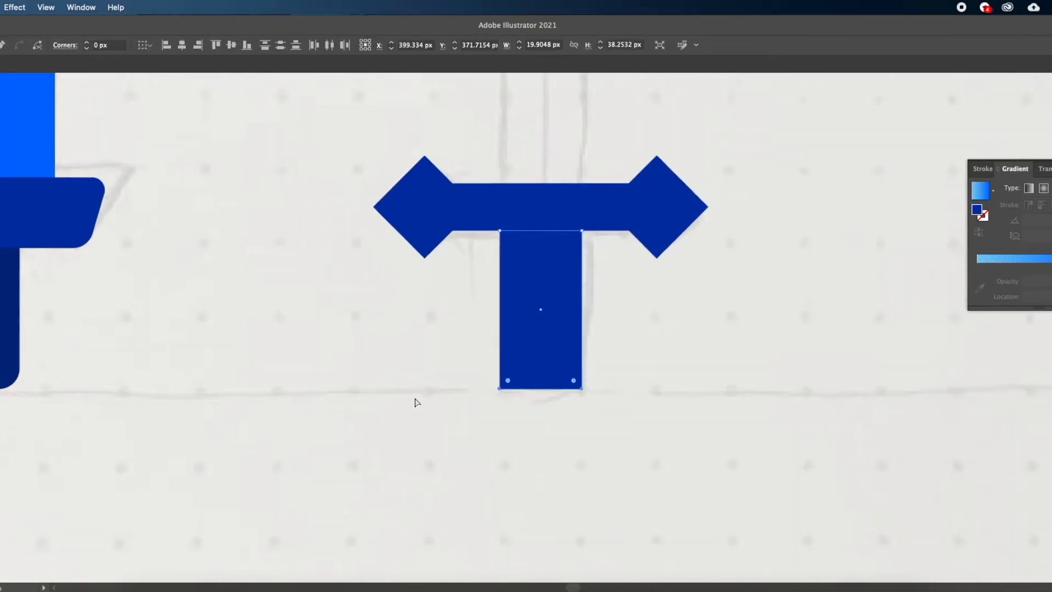
{"action": "scroll", "coordinate": [417, 403], "scroll_direction": "down", "scroll_amount": 4}
{"action": "type", "text": "5"}
{"action": "key", "text": "Return"}
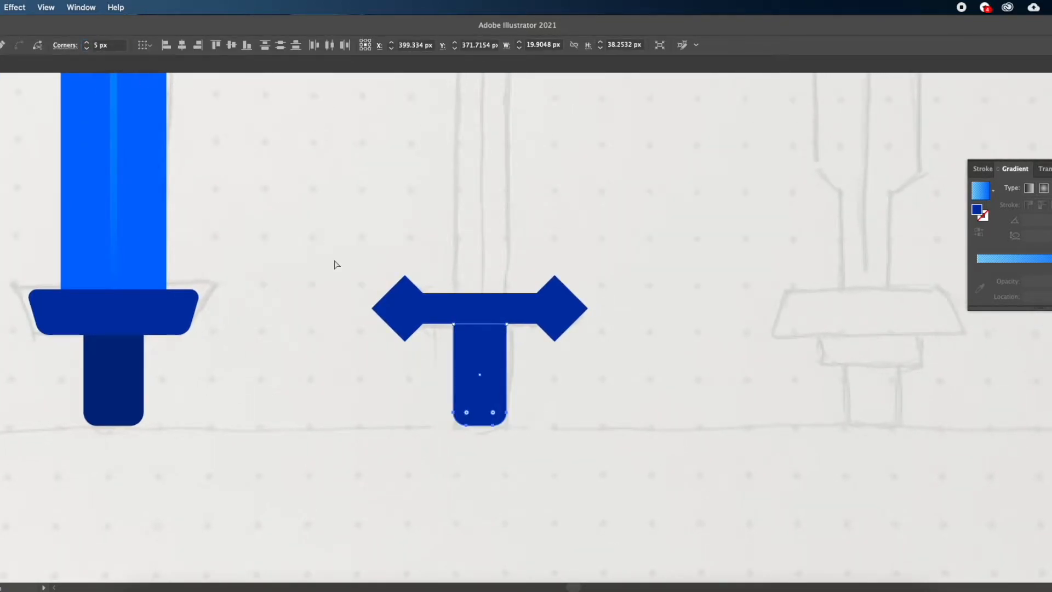
{"action": "left_click", "coordinate": [335, 263]}
Step: Duplicate the first sword's blade onto the second sword's guard and set the copy's corner radius to 0
{"action": "scroll", "coordinate": [336, 263], "scroll_direction": "up", "scroll_amount": 5}
{"action": "left_click_drag", "start_coordinate": [144, 287], "coordinate": [509, 286]}
{"action": "left_click_drag", "start_coordinate": [503, 365], "coordinate": [498, 370]}
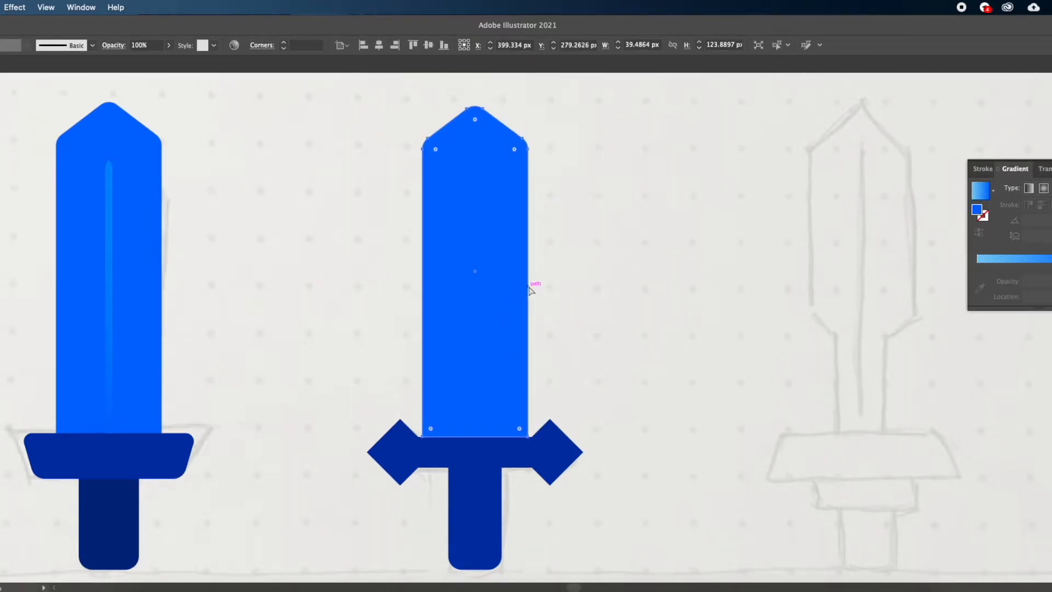
{"action": "type", "text": "0"}
{"action": "key", "text": "Return"}
Step: Narrow the second blade about its centre to the grip's width, about 19.9 px, and lower its tip
{"action": "key", "text": "v"}
{"action": "left_click_drag", "start_coordinate": [527, 270], "coordinate": [504, 271]}
{"action": "key", "text": "a"}
{"action": "left_click", "coordinate": [529, 116]}
{"action": "left_click_drag", "start_coordinate": [529, 92], "coordinate": [359, 179]}
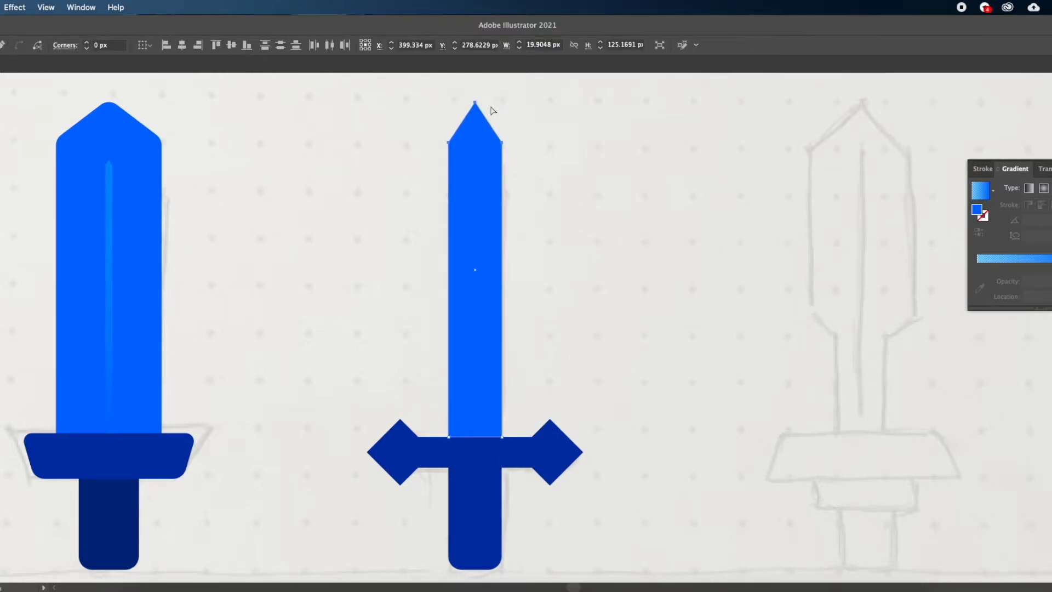
{"action": "left_click_drag", "start_coordinate": [476, 102], "coordinate": [478, 146]}
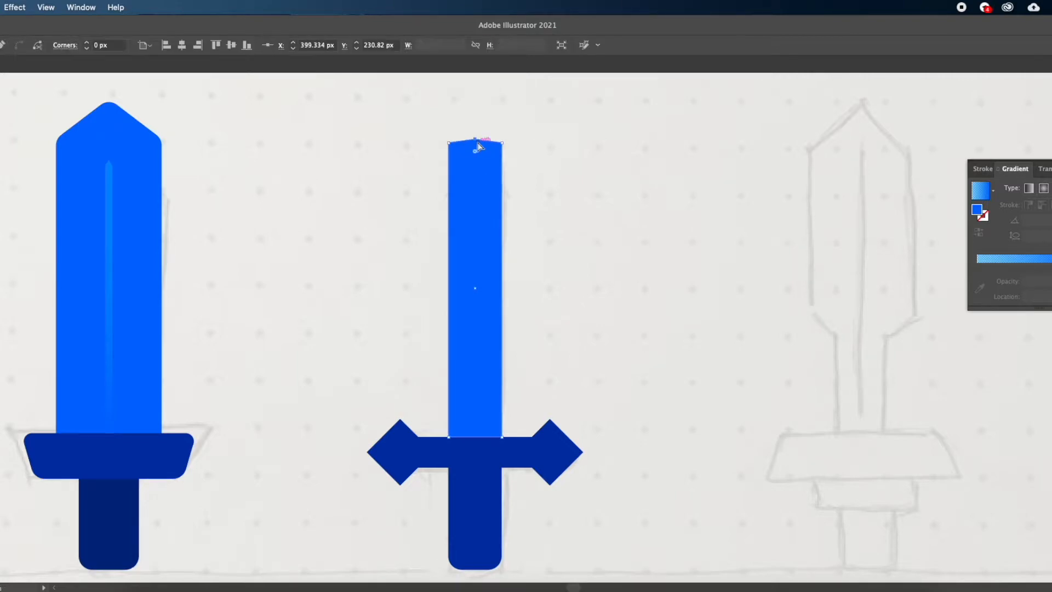
Step: Round the tip and shoulder corners of the second blade with a 5 px radius
{"action": "left_click_drag", "start_coordinate": [525, 102], "coordinate": [352, 183]}
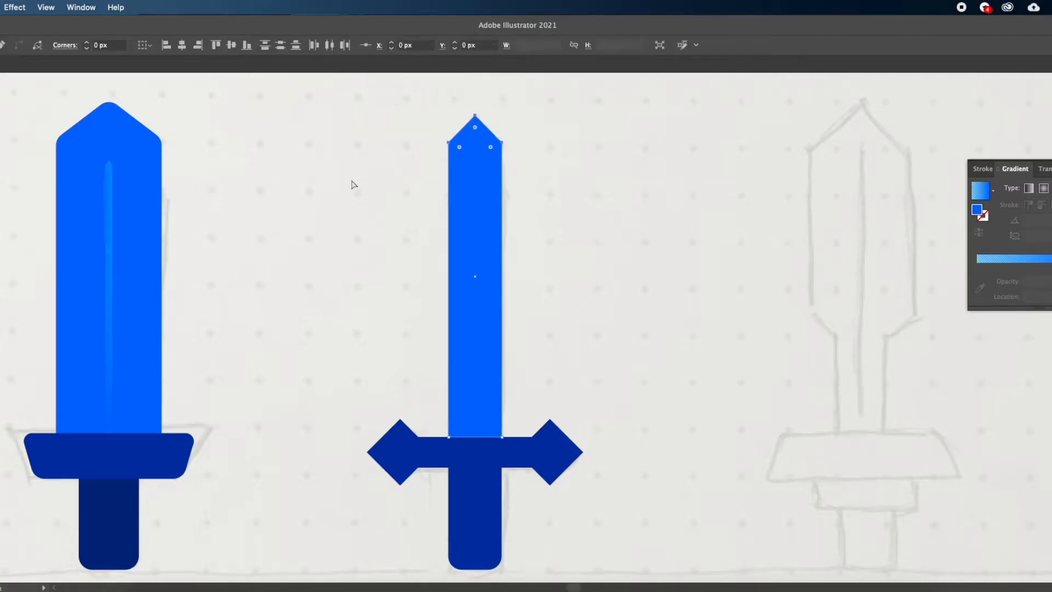
{"action": "double_click", "coordinate": [113, 46]}
{"action": "type", "text": "5"}
{"action": "key", "text": "Return"}
{"action": "left_click", "coordinate": [366, 128]}
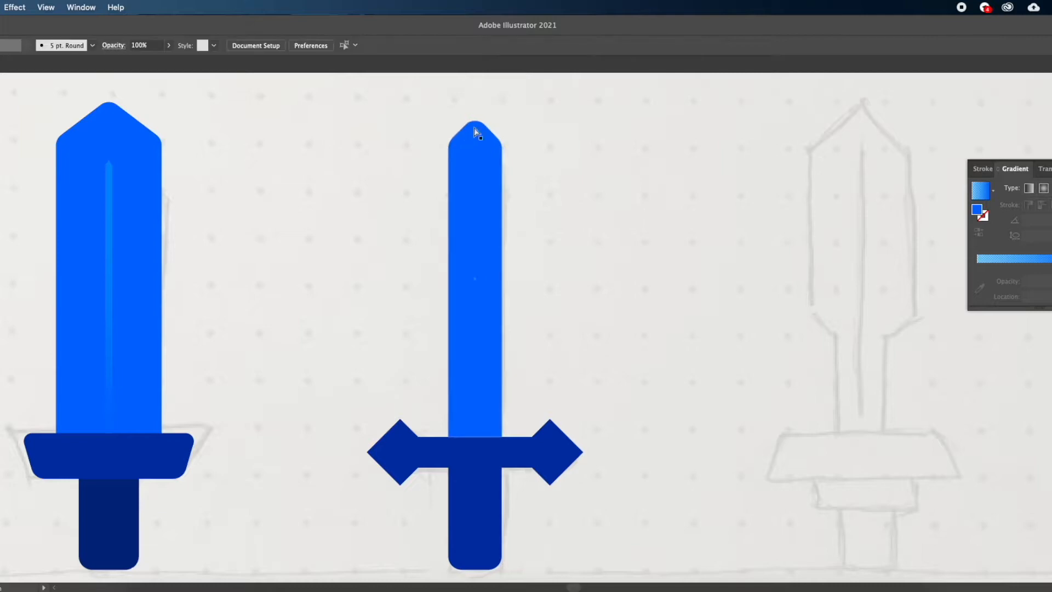
Step: Set the corner radius of the second blade's tip to 3 px
{"action": "left_click_drag", "start_coordinate": [459, 142], "coordinate": [460, 144]}
{"action": "type", "text": "3"}
{"action": "key", "text": "Return"}
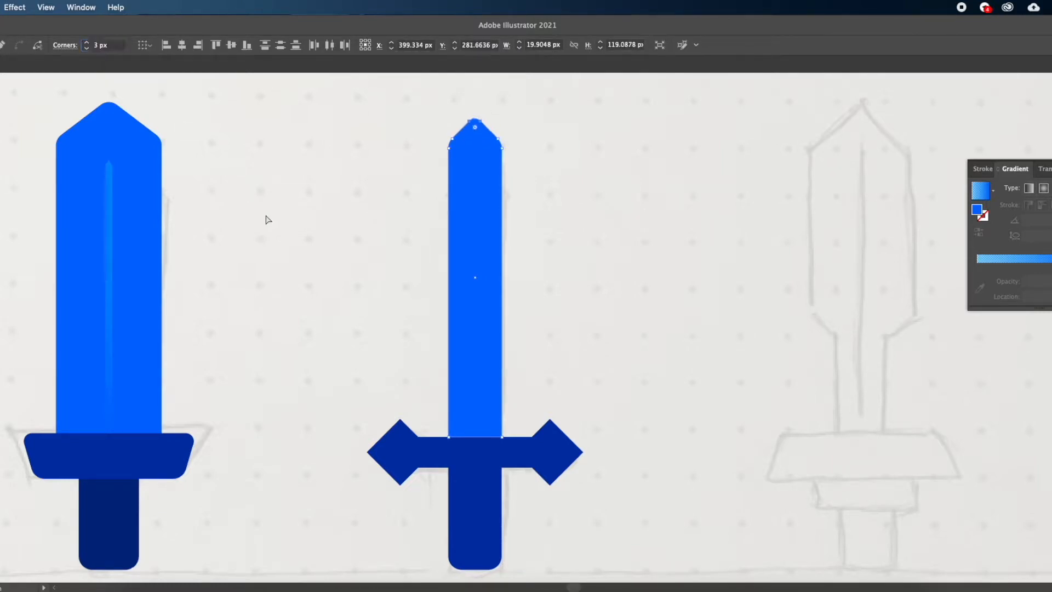
{"action": "left_click", "coordinate": [265, 218]}
Step: Duplicate the first sword's gradient highlight onto the centre of the second sword's blade
{"action": "left_click_drag", "start_coordinate": [503, 266], "coordinate": [463, 281]}
{"action": "left_click_drag", "start_coordinate": [69, 320], "coordinate": [434, 356]}
{"action": "scroll", "coordinate": [436, 356], "scroll_direction": "up", "scroll_amount": 2}
{"action": "scroll", "coordinate": [435, 534], "scroll_direction": "up", "scroll_amount": 2}
{"action": "left_click_drag", "start_coordinate": [433, 400], "coordinate": [433, 414]}
{"action": "scroll", "coordinate": [433, 414], "scroll_direction": "down", "scroll_amount": 3}
{"action": "left_click", "coordinate": [326, 391]}
Step: Fill the second sword's grip with the navy sampled from the first sword's grip
{"action": "scroll", "coordinate": [325, 391], "scroll_direction": "down", "scroll_amount": 2}
{"action": "left_click", "coordinate": [417, 478]}
{"action": "key", "text": "i"}
{"action": "left_click", "coordinate": [83, 484]}
{"action": "key", "text": "v"}
{"action": "left_click", "coordinate": [340, 477]}
Step: Round all corners of the second guard's two end diamonds with a 5 px radius
{"action": "left_click", "coordinate": [484, 415]}
{"action": "left_click", "coordinate": [344, 418], "text": "shift"}
{"action": "left_click", "coordinate": [322, 416], "text": "shift"}
{"action": "left_click", "coordinate": [402, 420], "text": "shift"}
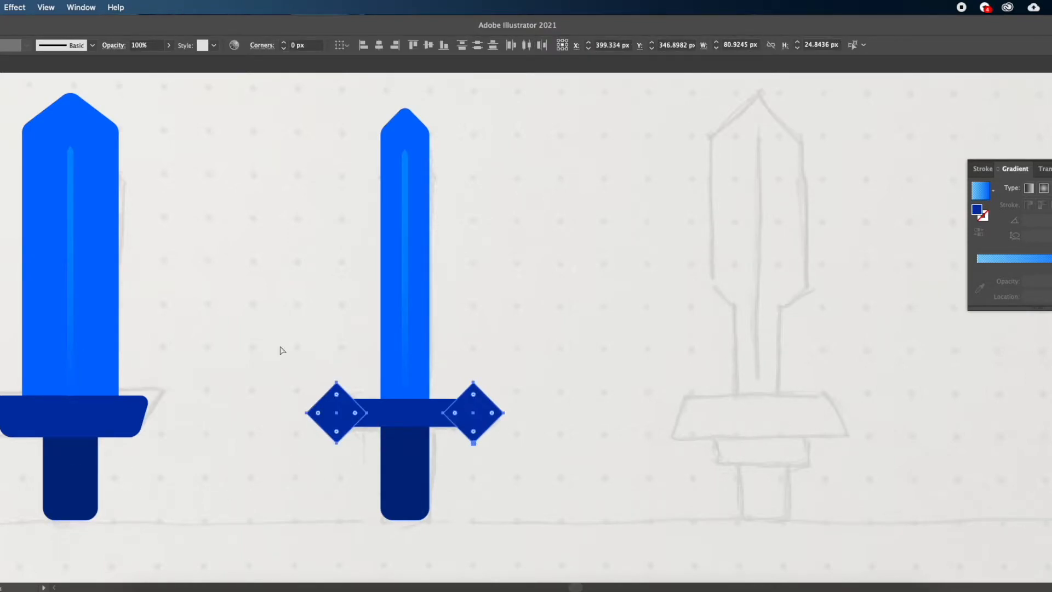
{"action": "double_click", "coordinate": [306, 45]}
{"action": "type", "text": "5"}
{"action": "key", "text": "Return"}
{"action": "left_click", "coordinate": [286, 84]}
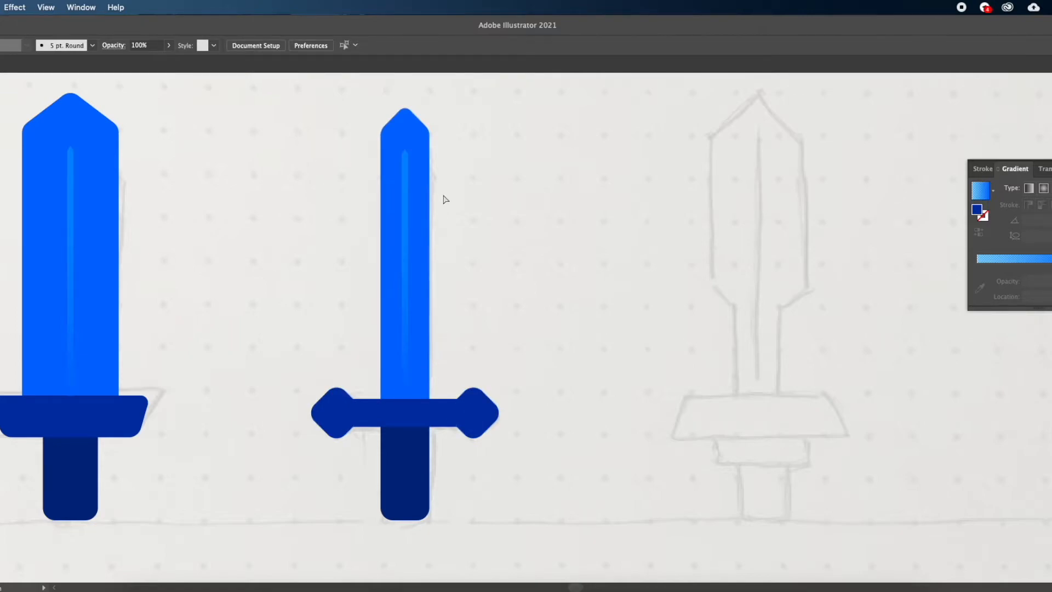
Step: Duplicate the second sword's grip onto the third sketched sword and shorten it from its upper edge to about 22.7 px tall
{"action": "scroll", "coordinate": [446, 199], "scroll_direction": "right", "scroll_amount": 5}
{"action": "scroll", "coordinate": [446, 377], "scroll_direction": "down", "scroll_amount": 2}
{"action": "left_click_drag", "start_coordinate": [364, 486], "coordinate": [697, 479]}
{"action": "scroll", "coordinate": [671, 432], "scroll_direction": "up", "scroll_amount": 5}
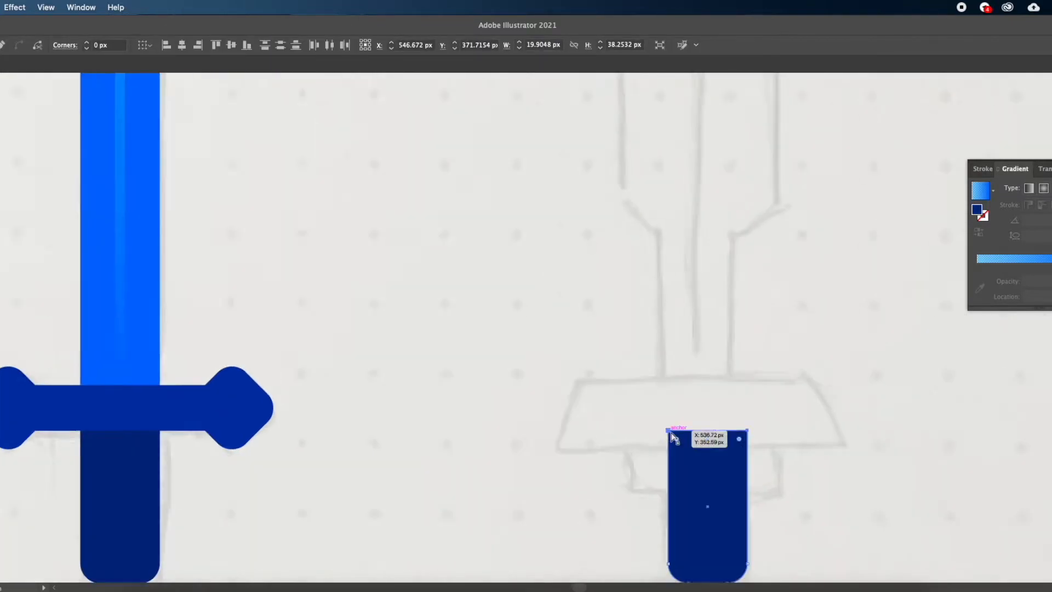
{"action": "scroll", "coordinate": [671, 431], "scroll_direction": "right", "scroll_amount": 5}
{"action": "scroll", "coordinate": [671, 432], "scroll_direction": "down", "scroll_amount": 3}
{"action": "left_click_drag", "start_coordinate": [565, 331], "coordinate": [564, 394]}
{"action": "scroll", "coordinate": [564, 395], "scroll_direction": "down", "scroll_amount": 5}
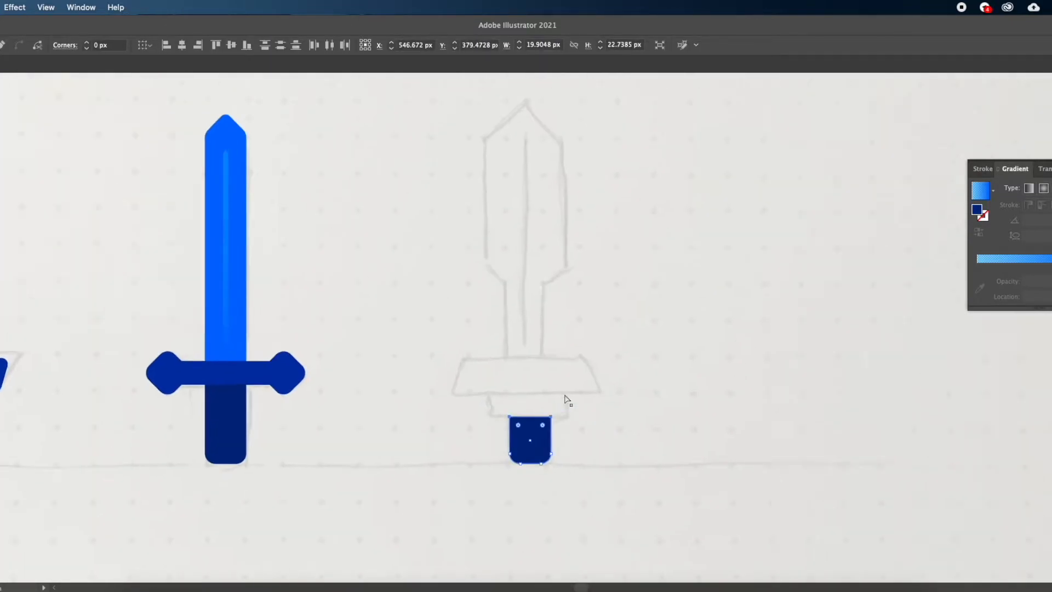
Step: Draw a navy rectangle centred on top of the third grip, about 37.2 px wide and 15.1 px tall
{"action": "scroll", "coordinate": [564, 395], "scroll_direction": "up", "scroll_amount": 4}
{"action": "left_click", "coordinate": [551, 426]}
{"action": "left_click_drag", "start_coordinate": [481, 458], "coordinate": [525, 438]}
{"action": "key", "text": "v"}
{"action": "mouse_move", "coordinate": [525, 396]}
{"action": "left_mouse_down"}
{"action": "mouse_move", "coordinate": [472, 496]}
{"action": "mouse_move", "coordinate": [496, 449]}
{"action": "mouse_move", "coordinate": [495, 466]}
{"action": "mouse_move", "coordinate": [475, 452]}
{"action": "left_mouse_up"}
{"action": "left_click", "coordinate": [501, 292]}
{"action": "scroll", "coordinate": [480, 482], "scroll_direction": "up", "scroll_amount": 5}
{"action": "scroll", "coordinate": [475, 452], "scroll_direction": "down", "scroll_amount": 4}
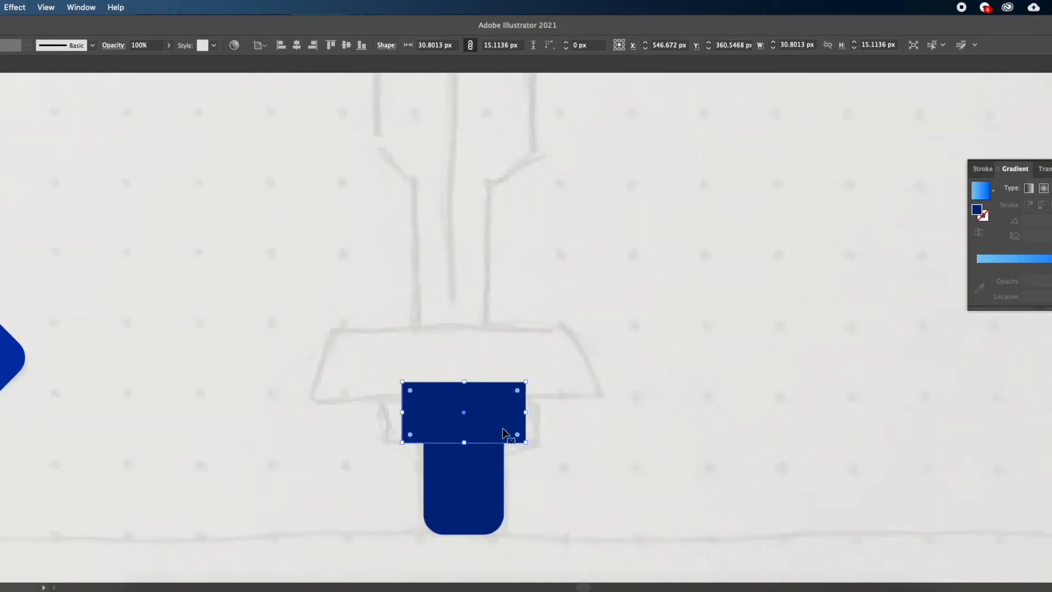
{"action": "left_click_drag", "start_coordinate": [526, 415], "coordinate": [538, 415]}
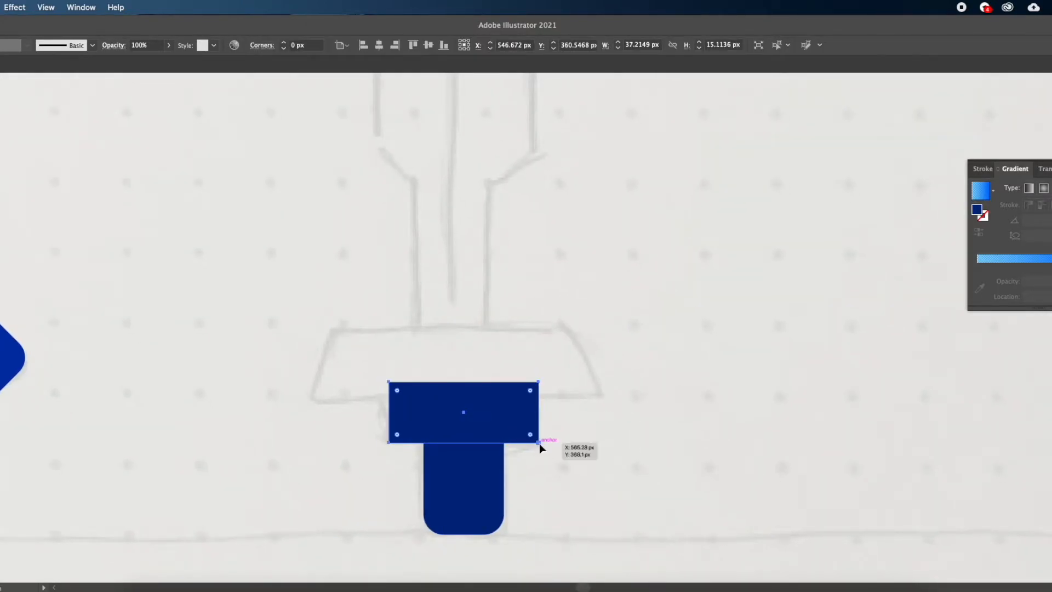
Step: Taper the rectangle into a trapezoid by nudging both bottom corners inward three steps each
{"action": "left_click", "coordinate": [539, 442]}
{"action": "key", "text": "Left"}
{"action": "key", "text": "Left"}
{"action": "key", "text": "Left"}
{"action": "left_click", "coordinate": [389, 443]}
{"action": "key", "text": "Right"}
{"action": "key", "text": "Right"}
{"action": "key", "text": "Right"}
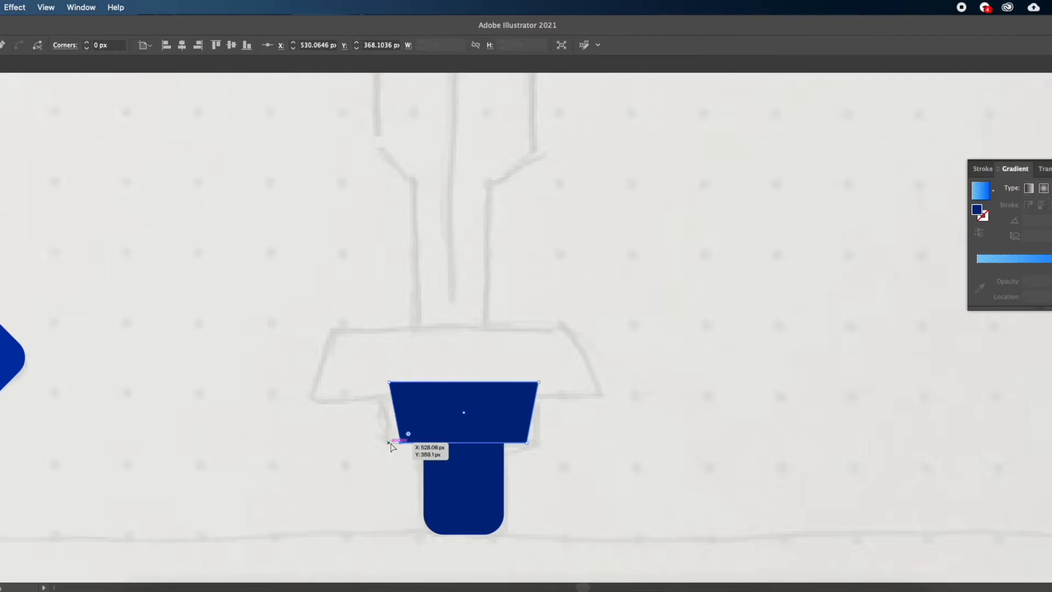
Step: Lower the trapezoid's top edge to make the shape about 12.1 px tall
{"action": "left_click", "coordinate": [391, 447]}
{"action": "left_click", "coordinate": [398, 388]}
{"action": "left_click_drag", "start_coordinate": [389, 394], "coordinate": [389, 394]}
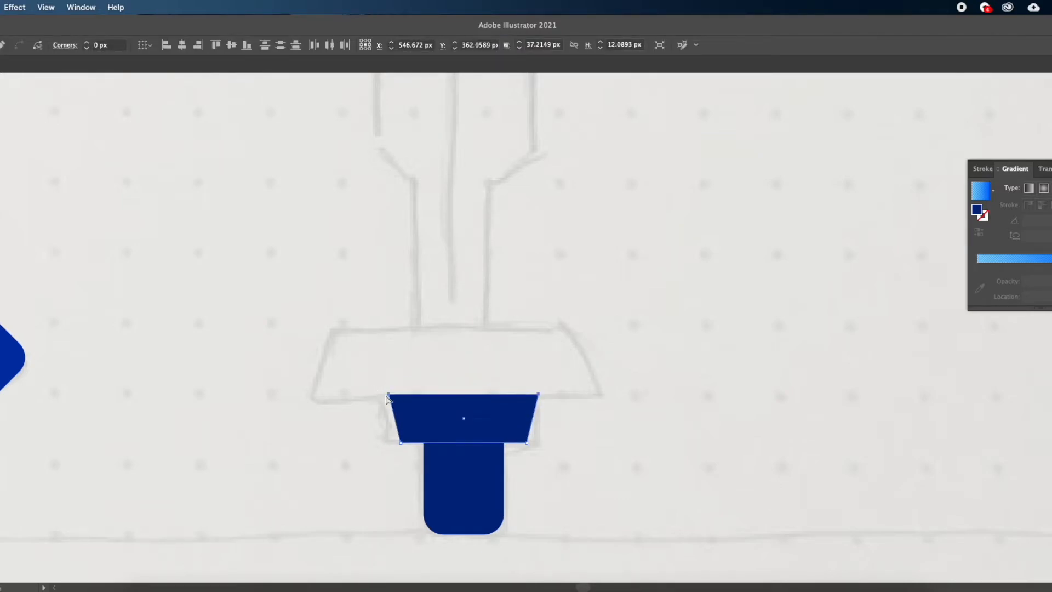
{"action": "left_click", "coordinate": [372, 426]}
Step: Duplicate the trapezoid upward, flip it vertically, and enlarge it to cover the third sword's sketched guard
{"action": "left_click_drag", "start_coordinate": [441, 429], "coordinate": [441, 368]}
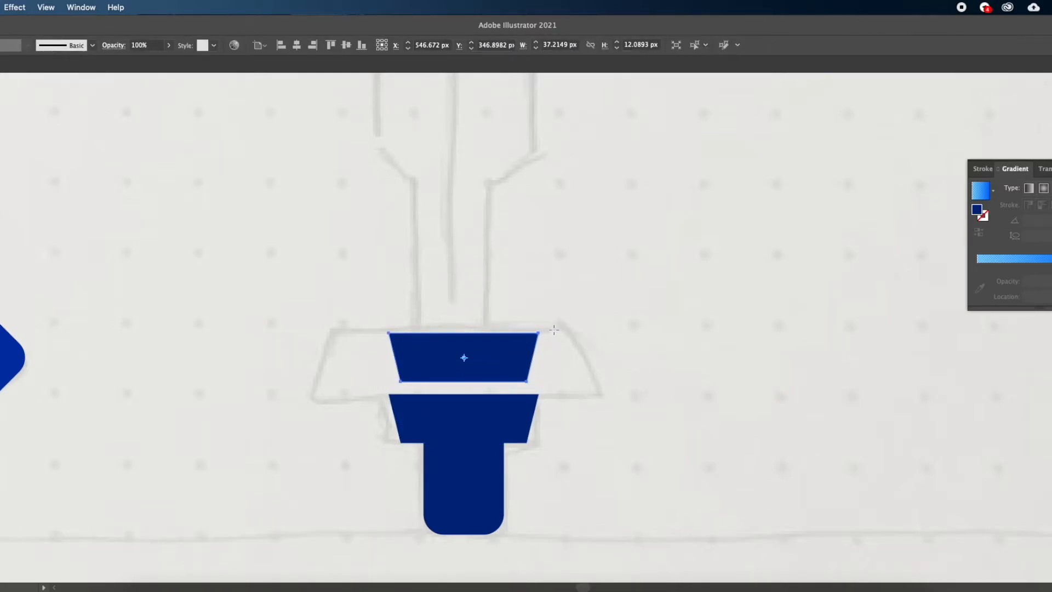
{"action": "left_click_drag", "start_coordinate": [500, 356], "coordinate": [609, 370]}
{"action": "left_click_drag", "start_coordinate": [464, 346], "coordinate": [464, 328]}
{"action": "left_click_drag", "start_coordinate": [317, 360], "coordinate": [311, 361]}
{"action": "key", "text": "super+z"}
Step: Round the two bottom corners of the small trapezoid below the third guard with a 3 px radius
{"action": "left_click", "coordinate": [346, 440]}
{"action": "key", "text": "a"}
{"action": "left_click", "coordinate": [527, 442]}
{"action": "left_click", "coordinate": [400, 442], "text": "shift"}
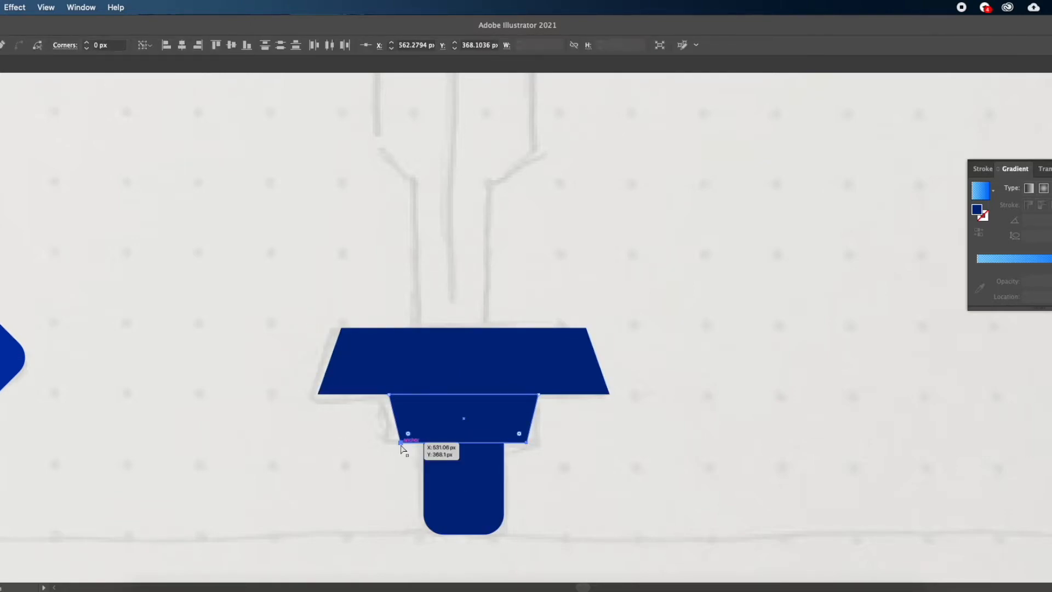
{"action": "left_click", "coordinate": [106, 46]}
{"action": "type", "text": "20"}
{"action": "key", "text": "Return"}
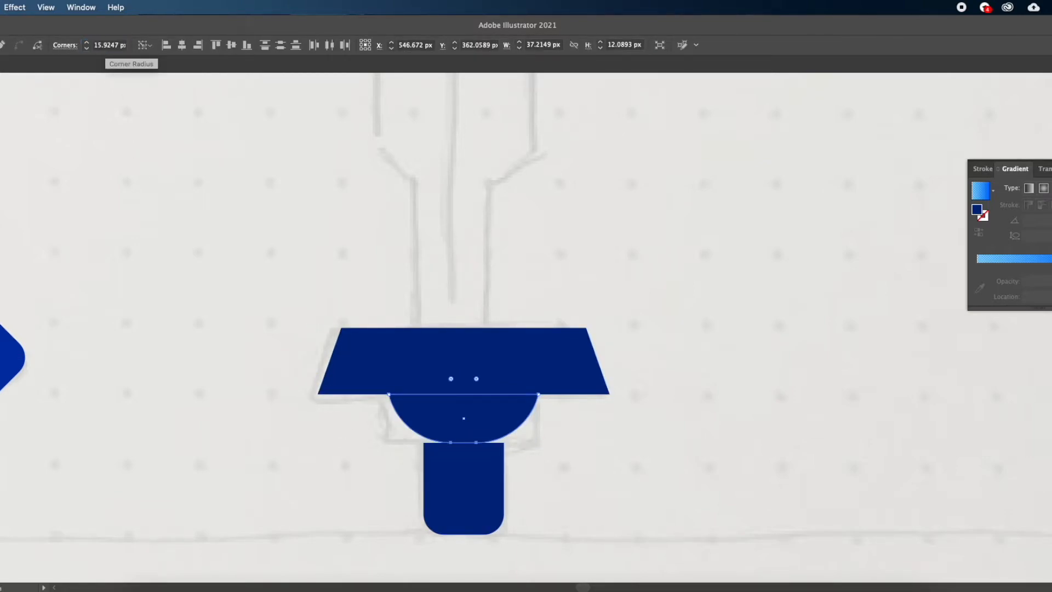
{"action": "type", "text": "3"}
{"action": "key", "text": "Return"}
{"action": "left_click", "coordinate": [503, 197]}
Step: Round all corners of the third sword's wide guard by raising its corner radius slightly
{"action": "left_click", "coordinate": [566, 335]}
{"action": "left_click", "coordinate": [283, 44]}
{"action": "left_click", "coordinate": [283, 43]}
{"action": "left_click", "coordinate": [283, 43]}
{"action": "left_click", "coordinate": [283, 44]}
{"action": "left_click", "coordinate": [276, 168]}
{"action": "scroll", "coordinate": [276, 173], "scroll_direction": "down", "scroll_amount": 2}
{"action": "scroll", "coordinate": [276, 174], "scroll_direction": "up", "scroll_amount": 1}
{"action": "scroll", "coordinate": [328, 289], "scroll_direction": "up", "scroll_amount": 3}
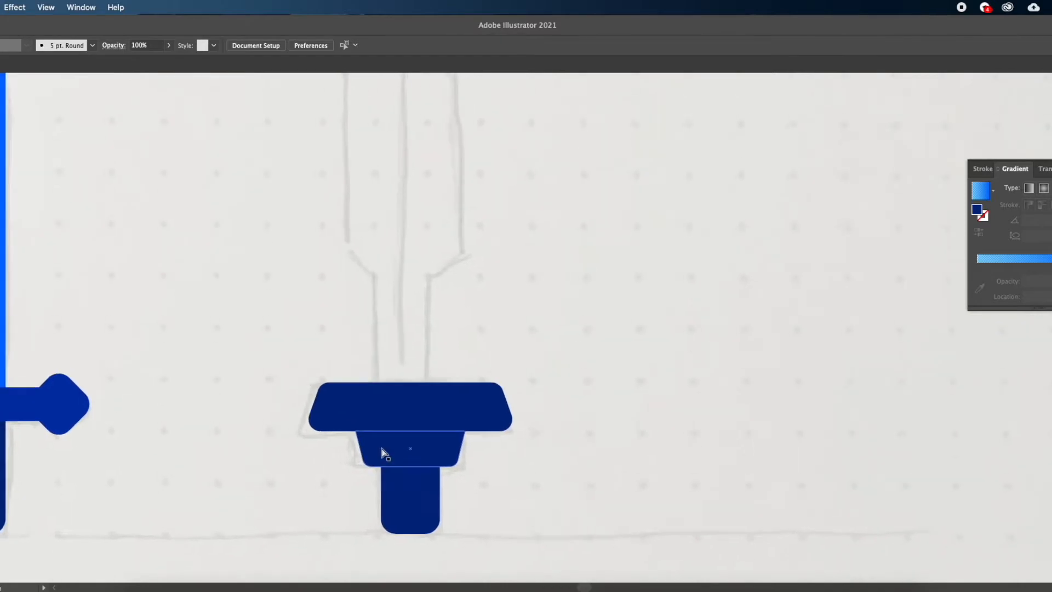
Step: Fill the third sword's wide guard with the dark blue sampled from the second sword's guard
{"action": "scroll", "coordinate": [379, 443], "scroll_direction": "left", "scroll_amount": 3}
{"action": "left_click", "coordinate": [497, 467]}
{"action": "key", "text": "i"}
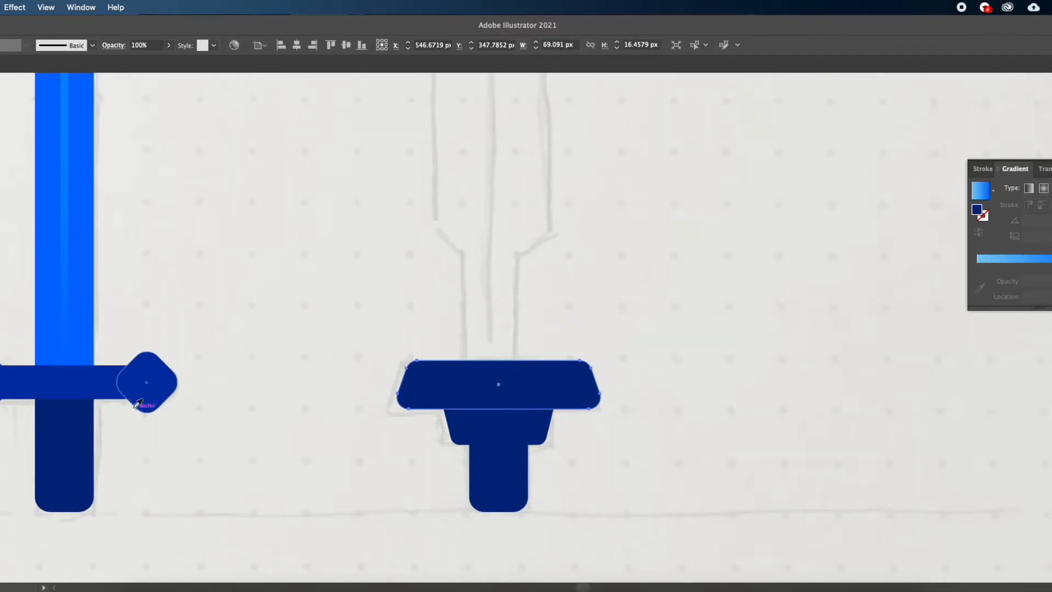
{"action": "left_click", "coordinate": [70, 385]}
{"action": "key", "text": "v"}
Step: Fill the small trapezoid below the third guard with the wide guard's dark blue
{"action": "left_click", "coordinate": [488, 432]}
{"action": "key", "text": "i"}
{"action": "left_click", "coordinate": [504, 383]}
{"action": "key", "text": "v"}
Step: Try the second grip's navy on the third sword's wide guard and return it to the small trapezoid's dark blue
{"action": "left_click", "coordinate": [504, 384]}
{"action": "key", "text": "i"}
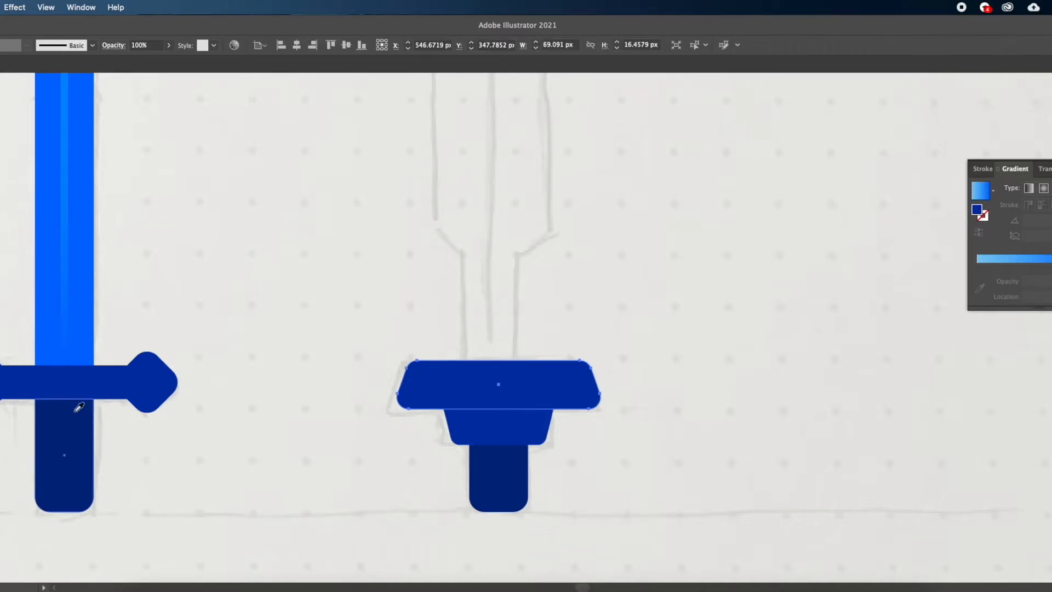
{"action": "left_click", "coordinate": [82, 438]}
{"action": "left_click", "coordinate": [466, 431]}
{"action": "key", "text": "v"}
{"action": "left_click", "coordinate": [422, 447]}
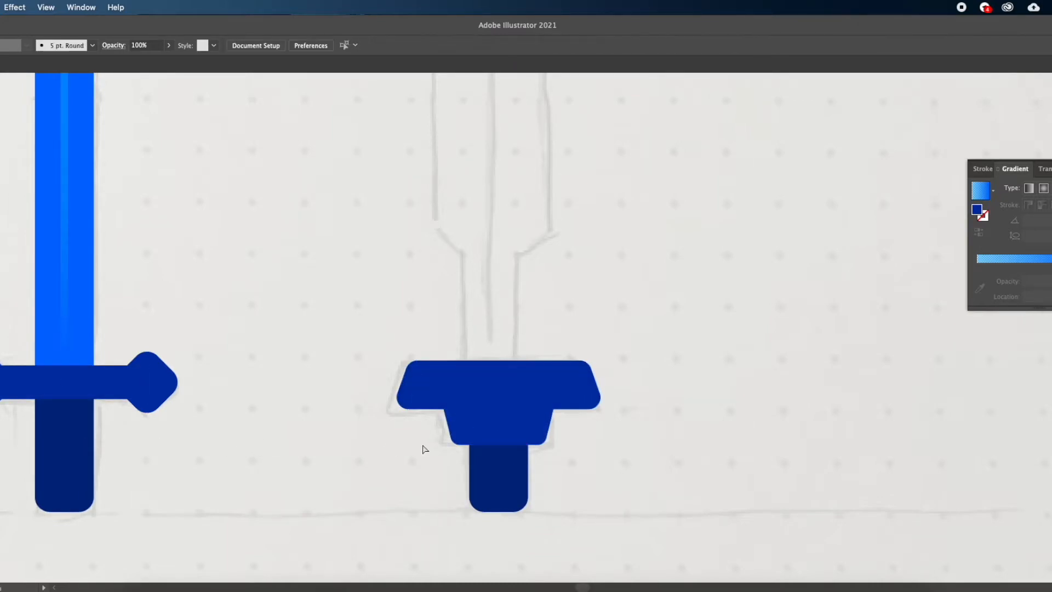
Step: Duplicate the second sword's blade onto the third sword's guard and reset the copy's rounded corners to sharp ones
{"action": "scroll", "coordinate": [675, 390], "scroll_direction": "up", "scroll_amount": 3}
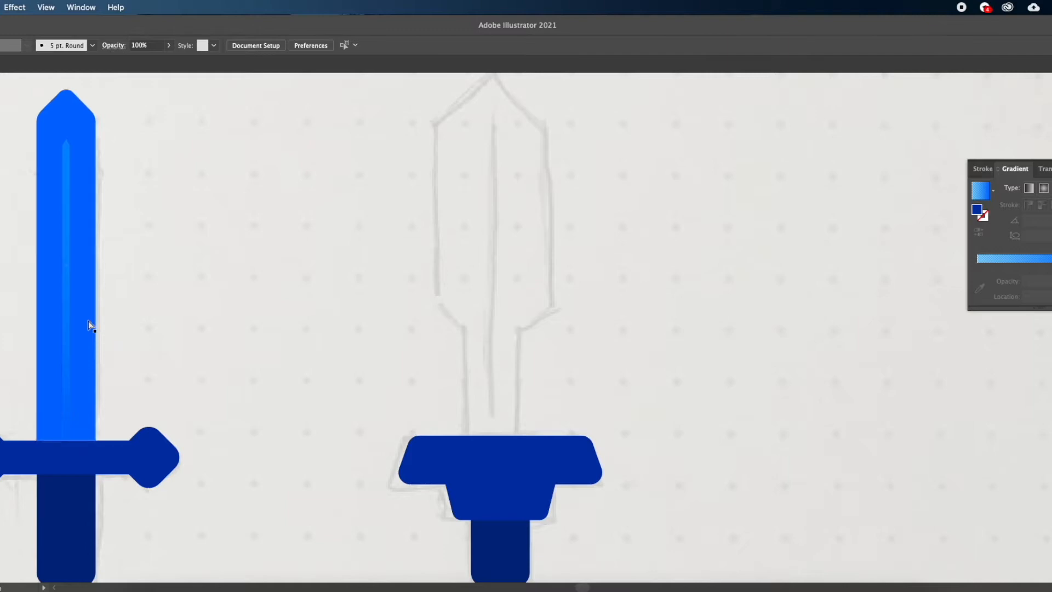
{"action": "mouse_move", "coordinate": [90, 322]}
{"action": "left_mouse_down"}
{"action": "mouse_move", "coordinate": [171, 308]}
{"action": "mouse_move", "coordinate": [517, 328]}
{"action": "left_mouse_up"}
{"action": "scroll", "coordinate": [526, 239], "scroll_direction": "up", "scroll_amount": 2}
{"action": "left_click_drag", "start_coordinate": [580, 123], "coordinate": [424, 182]}
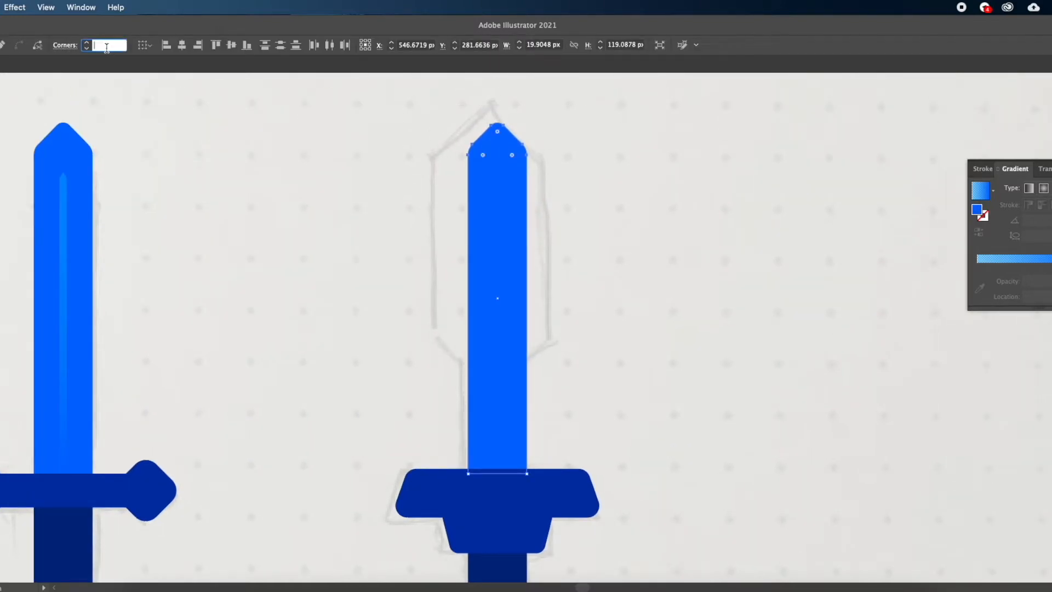
{"action": "left_click", "coordinate": [340, 133]}
Step: Round the third blade's shoulder corners and its tip with a 5 px radius
{"action": "scroll", "coordinate": [340, 134], "scroll_direction": "down", "scroll_amount": 2}
{"action": "scroll", "coordinate": [497, 164], "scroll_direction": "up", "scroll_amount": 3}
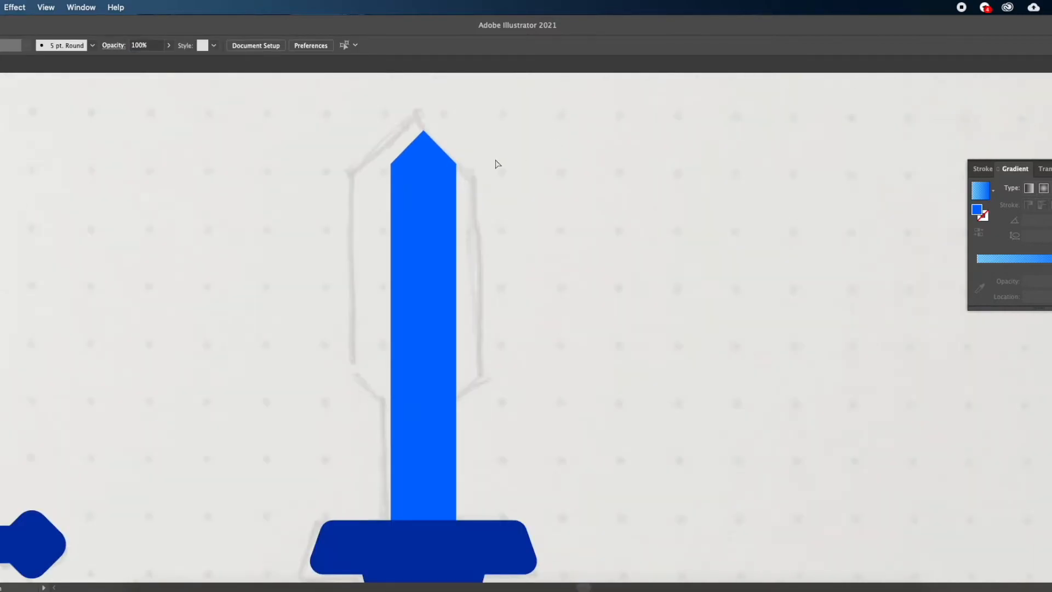
{"action": "left_click", "coordinate": [427, 149]}
{"action": "type", "text": "5"}
{"action": "key", "text": "Return"}
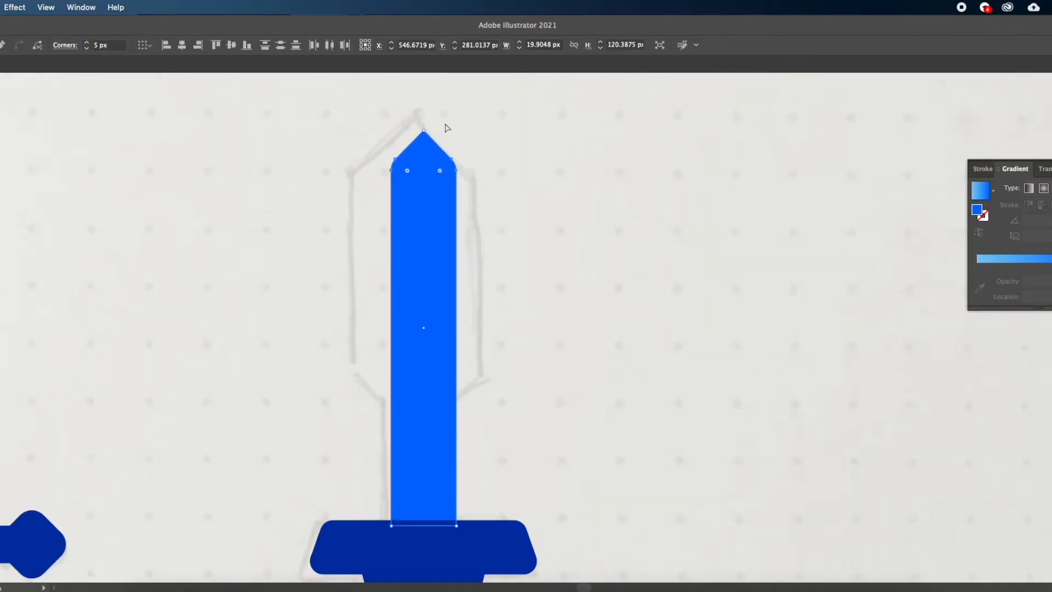
{"action": "left_click_drag", "start_coordinate": [442, 123], "coordinate": [409, 144]}
{"action": "type", "text": "5"}
{"action": "key", "text": "Return"}
{"action": "left_click", "coordinate": [215, 155]}
{"action": "scroll", "coordinate": [216, 154], "scroll_direction": "down", "scroll_amount": 2}
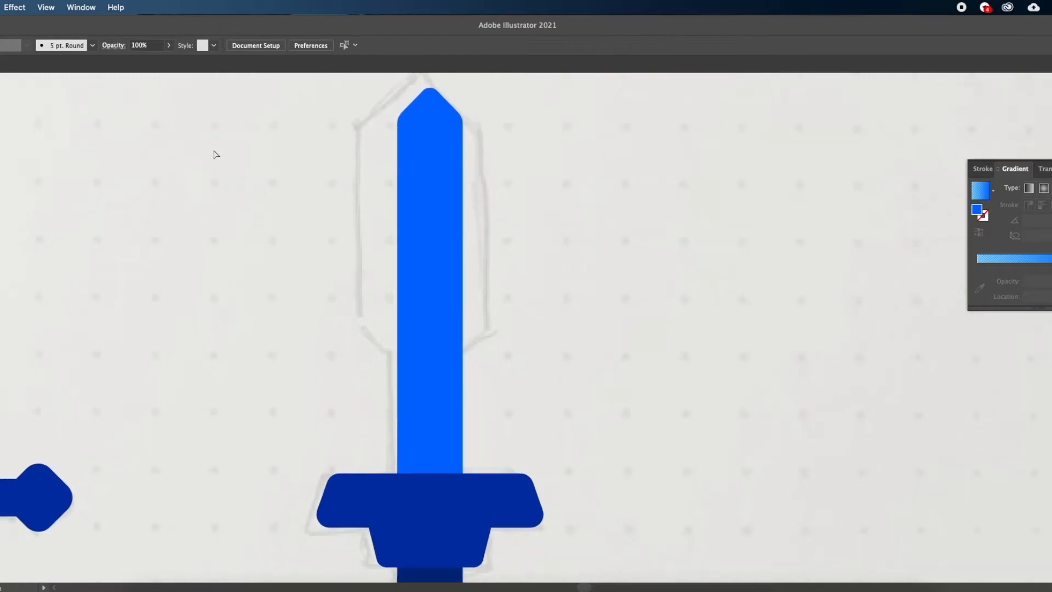
Step: Duplicate the second sword's gradient highlight onto the centre of the third sword's blade and unlock all objects
{"action": "left_click_drag", "start_coordinate": [0, 356], "coordinate": [428, 374]}
{"action": "scroll", "coordinate": [284, 380], "scroll_direction": "up", "scroll_amount": 6}
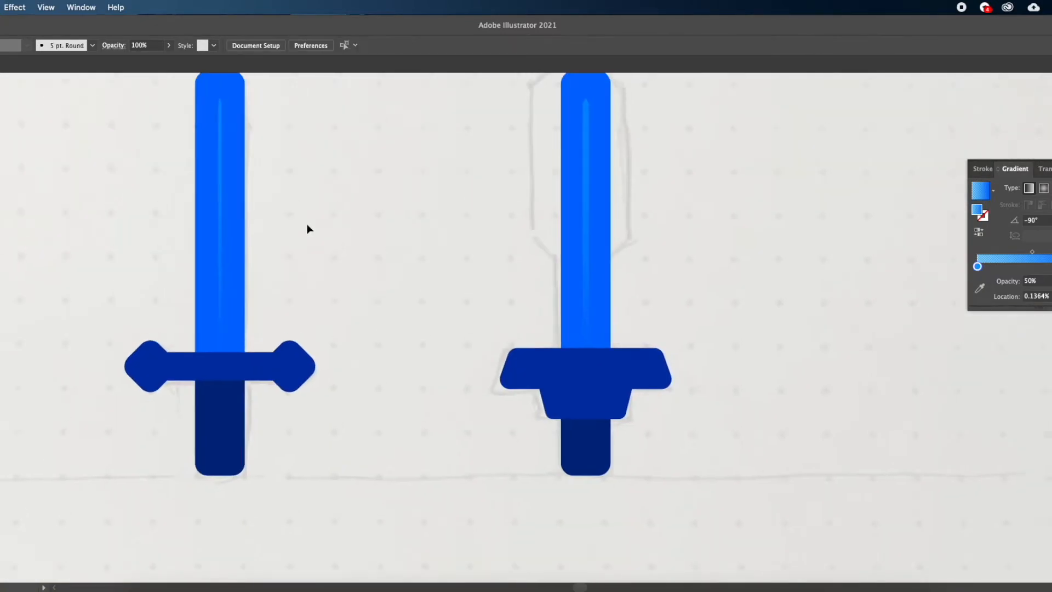
{"action": "scroll", "coordinate": [307, 228], "scroll_direction": "up", "scroll_amount": 3}
{"action": "scroll", "coordinate": [580, 458], "scroll_direction": "down", "scroll_amount": 2}
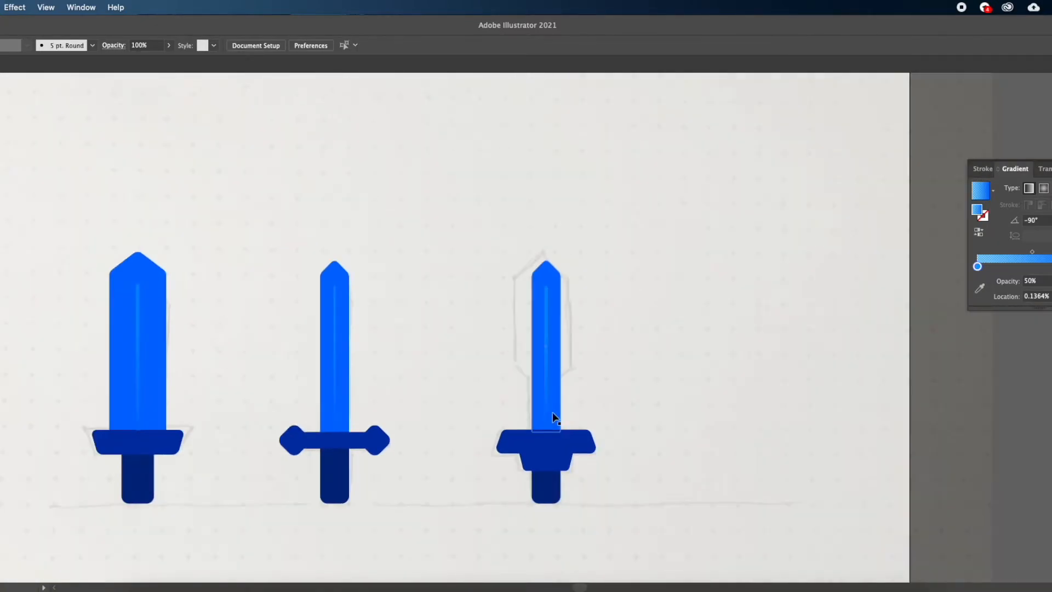
{"action": "scroll", "coordinate": [480, 413], "scroll_direction": "up", "scroll_amount": 3}
{"action": "key", "text": "alt+super+2"}
{"action": "left_click", "coordinate": [482, 414]}
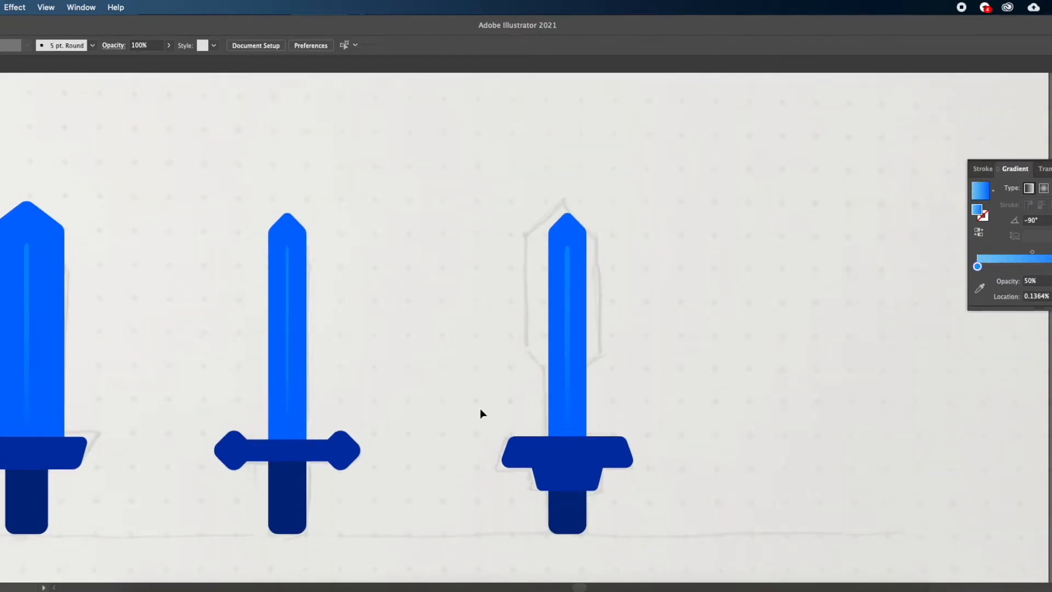
{"action": "scroll", "coordinate": [573, 416], "scroll_direction": "up", "scroll_amount": 5}
{"action": "left_click", "coordinate": [660, 408]}
{"action": "left_click", "coordinate": [669, 446]}
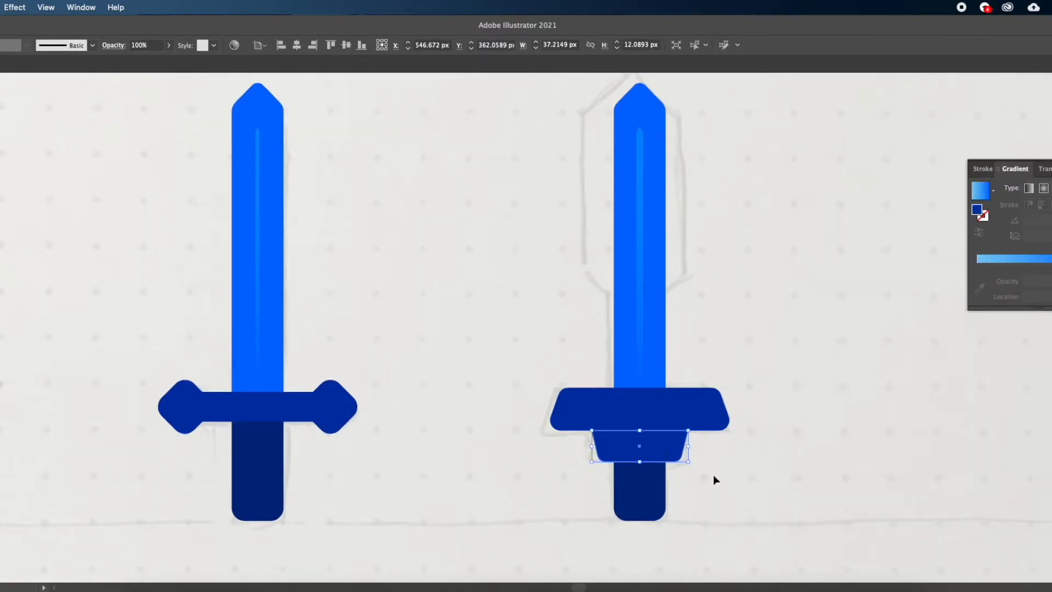
{"action": "left_click", "coordinate": [694, 464]}
Step: Duplicate the first sword's grip about 7 px lower and subtract the copy, leaving a strip just under the guard
{"action": "scroll", "coordinate": [682, 458], "scroll_direction": "up", "scroll_amount": 4}
{"action": "scroll", "coordinate": [685, 458], "scroll_direction": "down", "scroll_amount": 2}
{"action": "scroll", "coordinate": [687, 457], "scroll_direction": "down", "scroll_amount": 5}
{"action": "scroll", "coordinate": [485, 425], "scroll_direction": "up", "scroll_amount": 6}
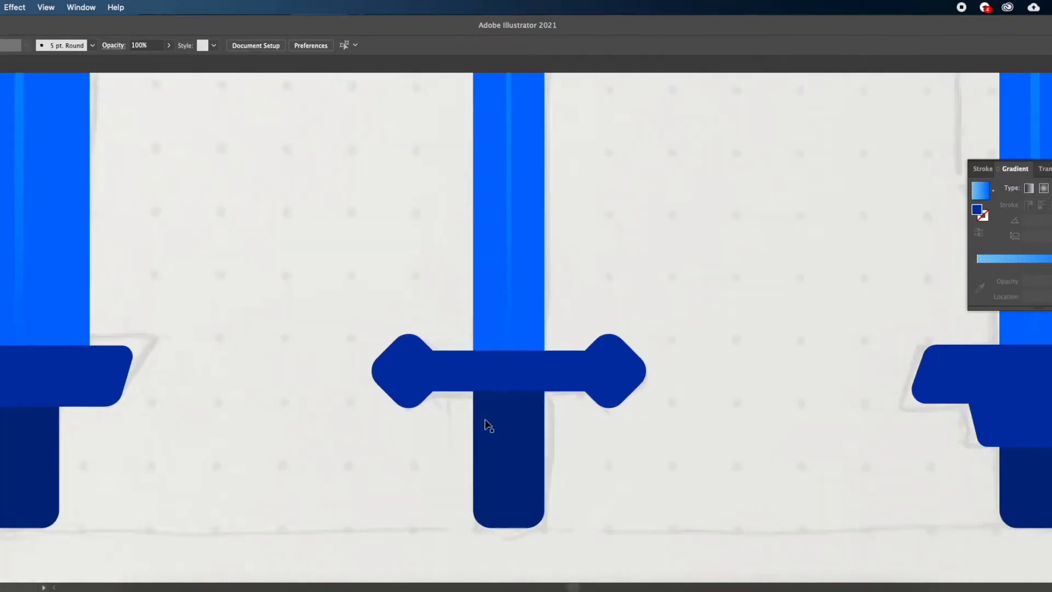
{"action": "left_click", "coordinate": [228, 427]}
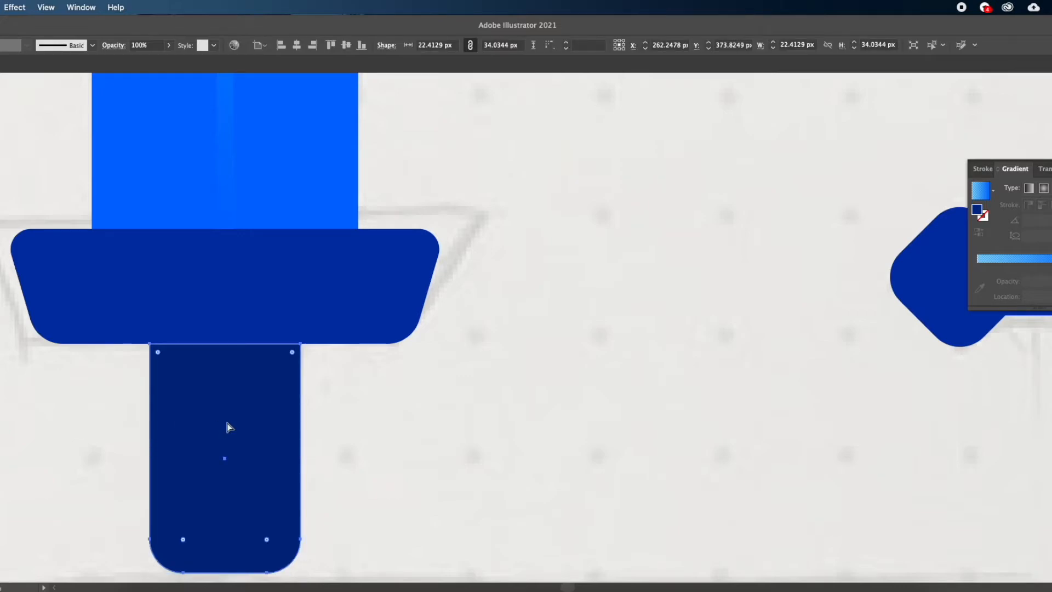
{"action": "left_click_drag", "start_coordinate": [227, 424], "coordinate": [229, 471]}
{"action": "left_click", "coordinate": [241, 374], "text": "shift"}
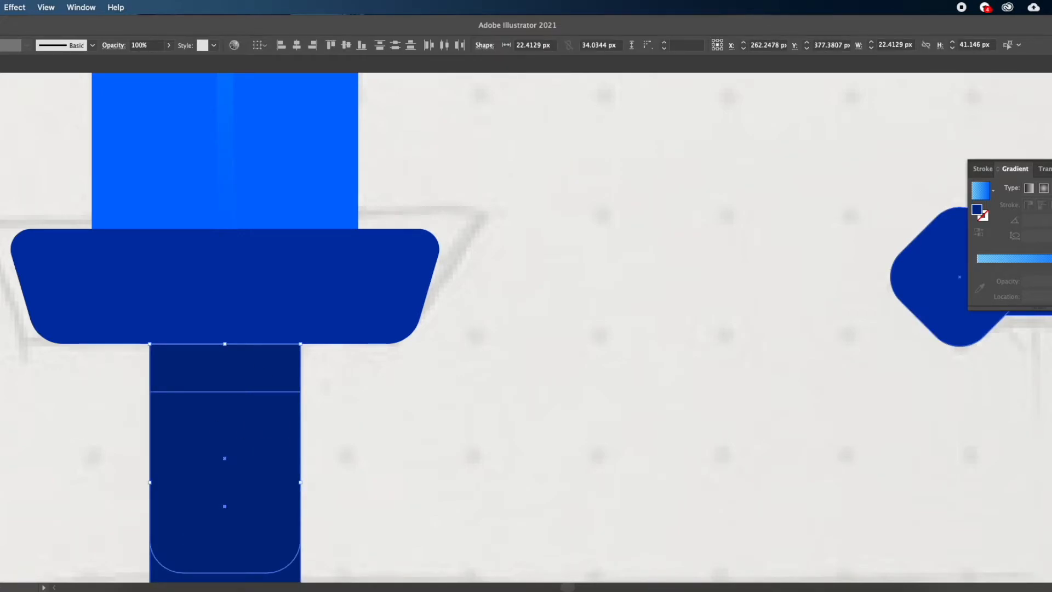
{"action": "left_click", "coordinate": [1051, 235]}
Step: Fill the strip at the top of the first sword's grip with the darker navy #001D51
{"action": "scroll", "coordinate": [602, 367], "scroll_direction": "left", "scroll_amount": 3}
{"action": "double_click", "coordinate": [977, 209]}
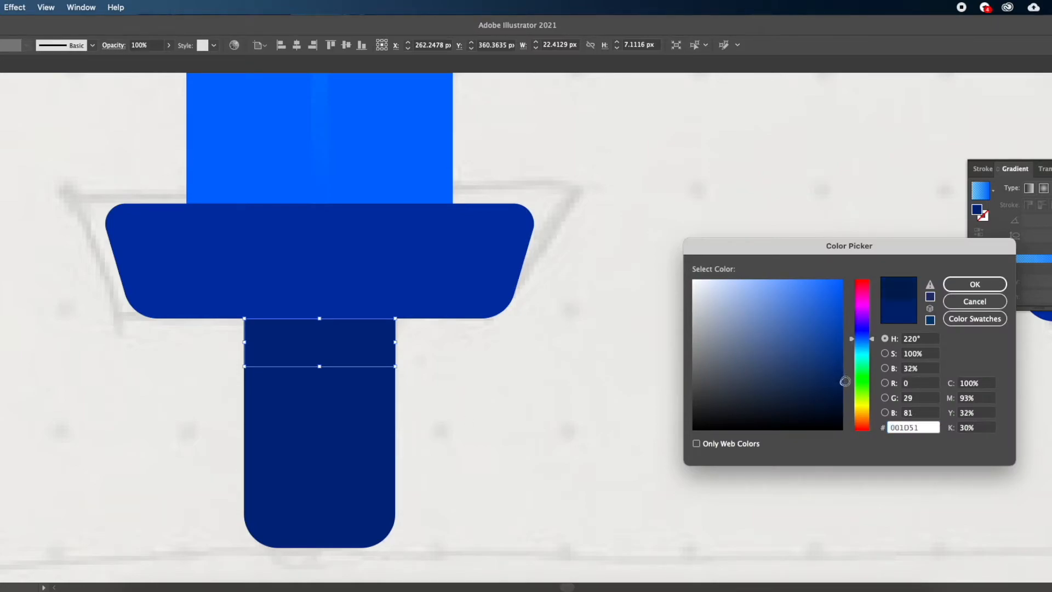
{"action": "key", "text": "Return"}
{"action": "key", "text": "a"}
{"action": "left_click", "coordinate": [659, 323]}
Step: Duplicate the first sword's guard about 5 px higher, make the copy's corners sharp, and widen it to about 76 px
{"action": "scroll", "coordinate": [660, 323], "scroll_direction": "left", "scroll_amount": 5}
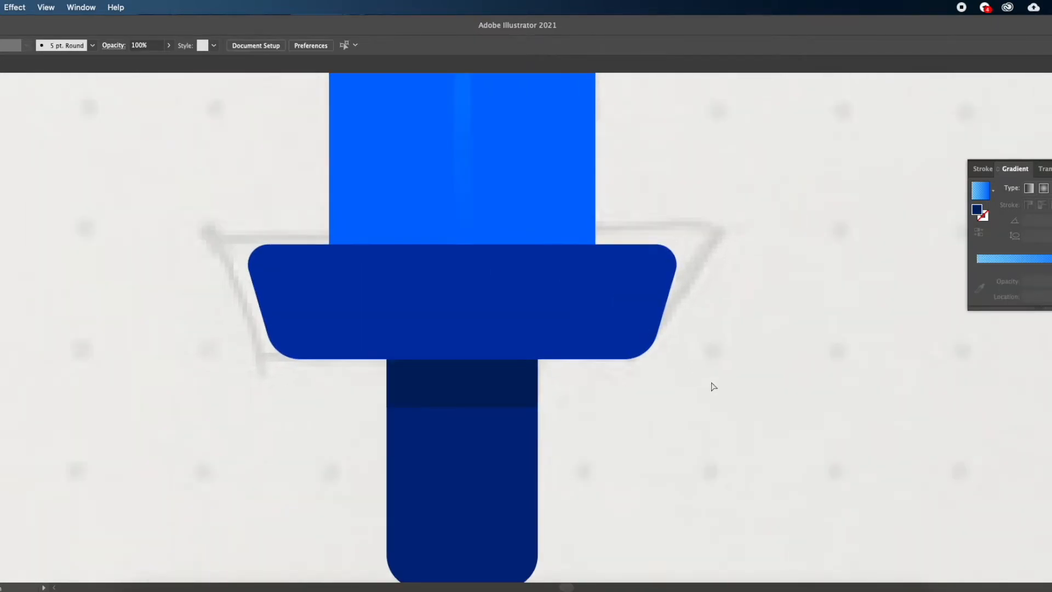
{"action": "left_click", "coordinate": [549, 326]}
{"action": "left_click_drag", "start_coordinate": [551, 330], "coordinate": [548, 299]}
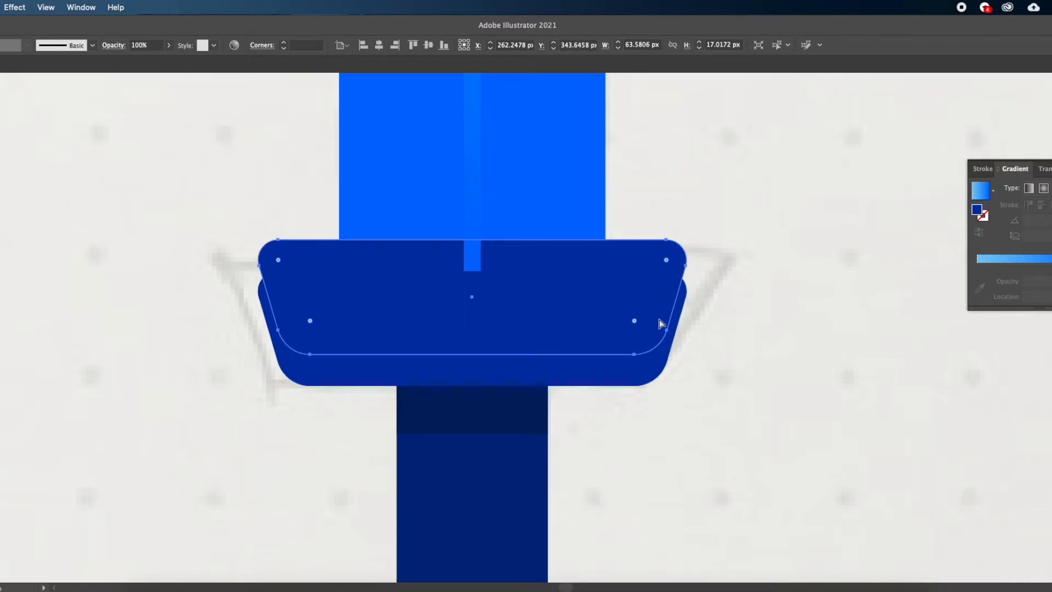
{"action": "left_click_drag", "start_coordinate": [634, 321], "coordinate": [685, 340]}
{"action": "left_click_drag", "start_coordinate": [693, 299], "coordinate": [729, 299]}
{"action": "left_click", "coordinate": [632, 369], "text": "shift"}
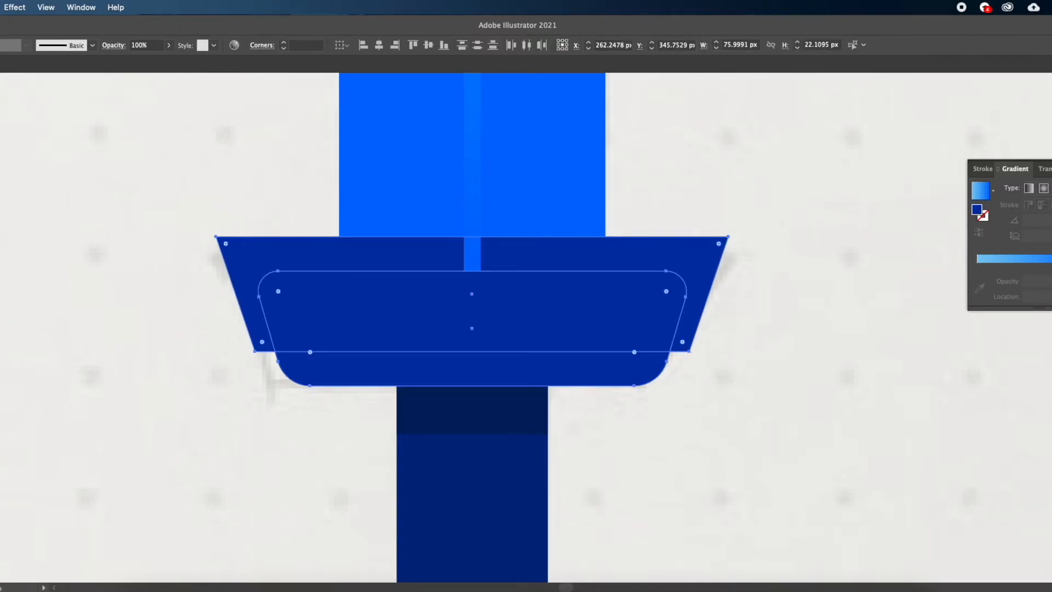
Step: Subtract the widened copy from the first guard, leaving a lower shadow strip, and fill it with the grip's navy
{"action": "key", "text": "super+4"}
{"action": "left_click", "coordinate": [459, 458]}
{"action": "key", "text": "v"}
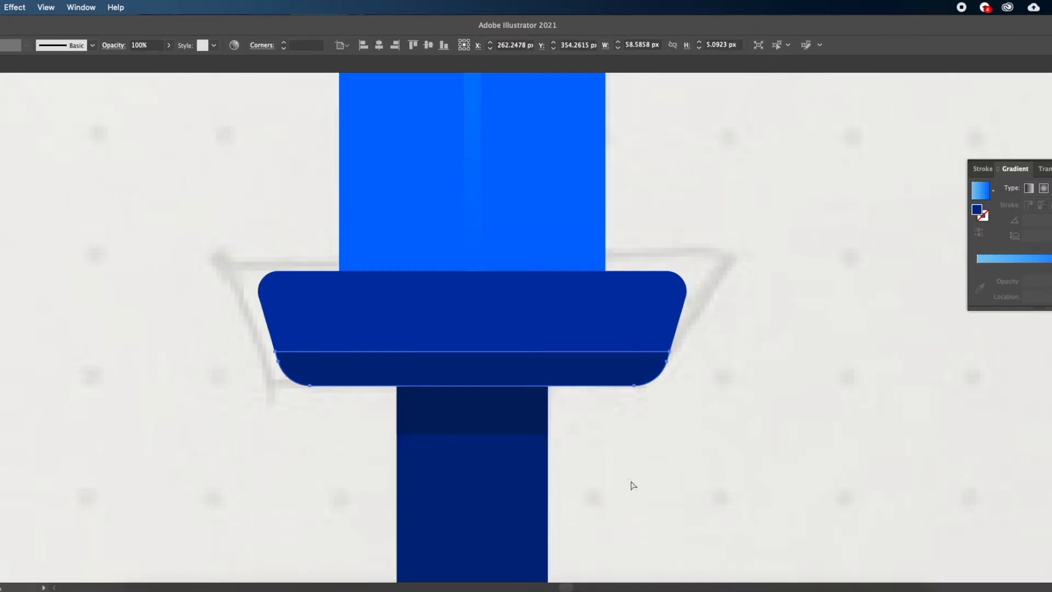
{"action": "left_click", "coordinate": [631, 482]}
Step: Duplicate the first grip's dark shadow strip onto the top of the second sword's grip and bring it to the front
{"action": "scroll", "coordinate": [631, 481], "scroll_direction": "down", "scroll_amount": 5}
{"action": "scroll", "coordinate": [566, 395], "scroll_direction": "up", "scroll_amount": 2}
{"action": "scroll", "coordinate": [567, 397], "scroll_direction": "down", "scroll_amount": 3}
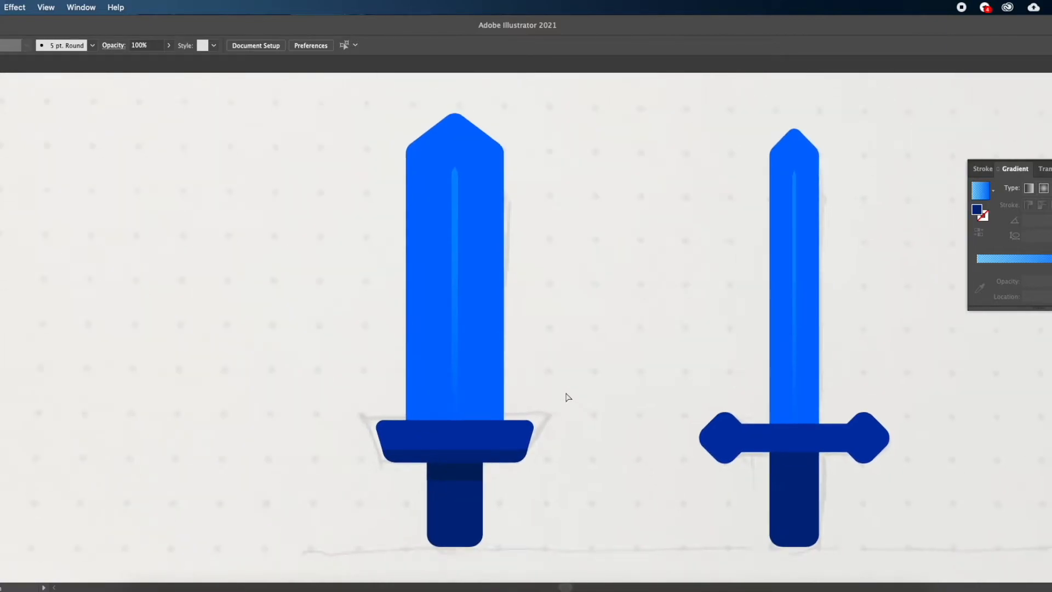
{"action": "scroll", "coordinate": [531, 495], "scroll_direction": "up", "scroll_amount": 4}
{"action": "scroll", "coordinate": [531, 427], "scroll_direction": "down", "scroll_amount": 5}
{"action": "scroll", "coordinate": [531, 426], "scroll_direction": "up", "scroll_amount": 3}
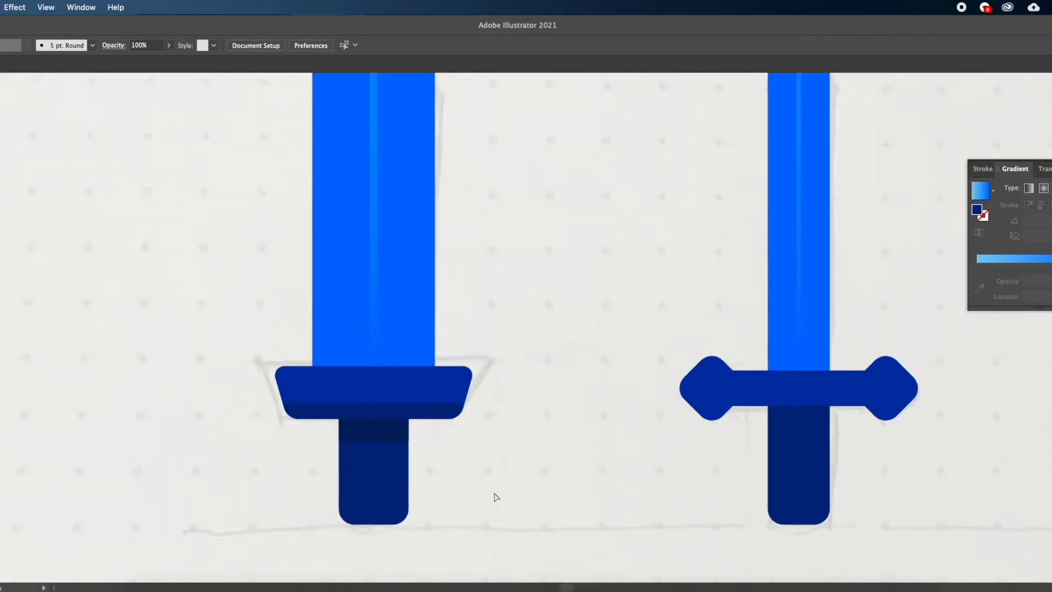
{"action": "scroll", "coordinate": [652, 429], "scroll_direction": "up", "scroll_amount": 2}
{"action": "left_click_drag", "start_coordinate": [254, 428], "coordinate": [750, 425]}
{"action": "key", "text": "super+shift+]"}
{"action": "scroll", "coordinate": [779, 407], "scroll_direction": "up", "scroll_amount": 1}
{"action": "scroll", "coordinate": [792, 450], "scroll_direction": "up", "scroll_amount": 3}
Step: Trim the shadow strip's overhanging sides to the second grip's outline with Shape Builder
{"action": "left_click", "coordinate": [790, 448], "text": "shift"}
{"action": "key", "text": "shift+m"}
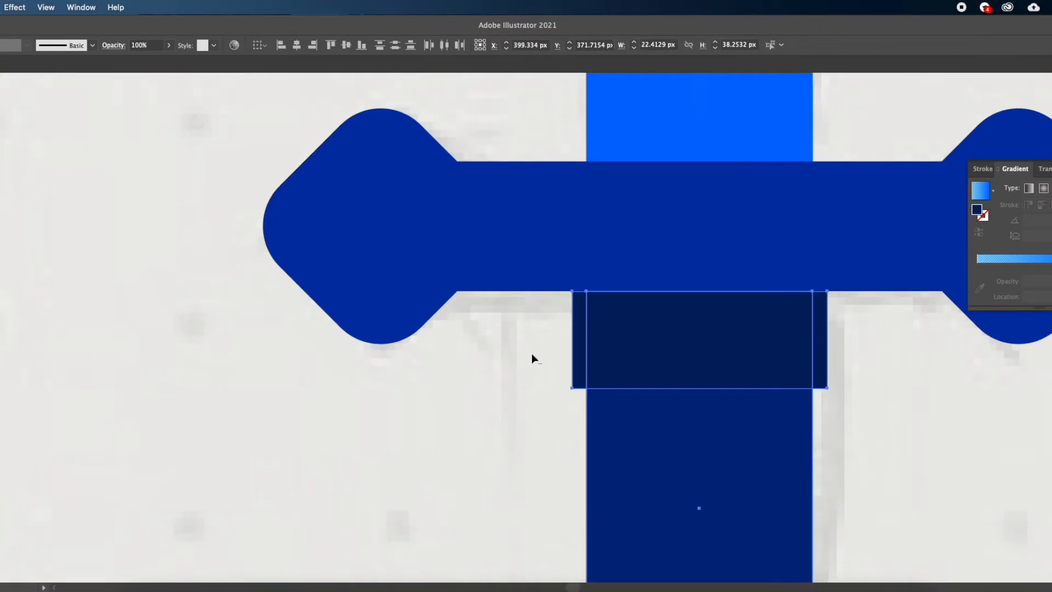
{"action": "left_click", "coordinate": [580, 365], "text": "alt"}
{"action": "left_click", "coordinate": [821, 341], "text": "alt"}
{"action": "key", "text": "a"}
{"action": "left_click", "coordinate": [876, 377]}
Step: Create a smaller concentric copy, about 11.6 px wide, of the diamond at the left end of the second sword's guard
{"action": "scroll", "coordinate": [876, 377], "scroll_direction": "down", "scroll_amount": 5}
{"action": "scroll", "coordinate": [876, 377], "scroll_direction": "right", "scroll_amount": 2}
{"action": "scroll", "coordinate": [861, 410], "scroll_direction": "down", "scroll_amount": 1}
{"action": "scroll", "coordinate": [819, 413], "scroll_direction": "right", "scroll_amount": 3}
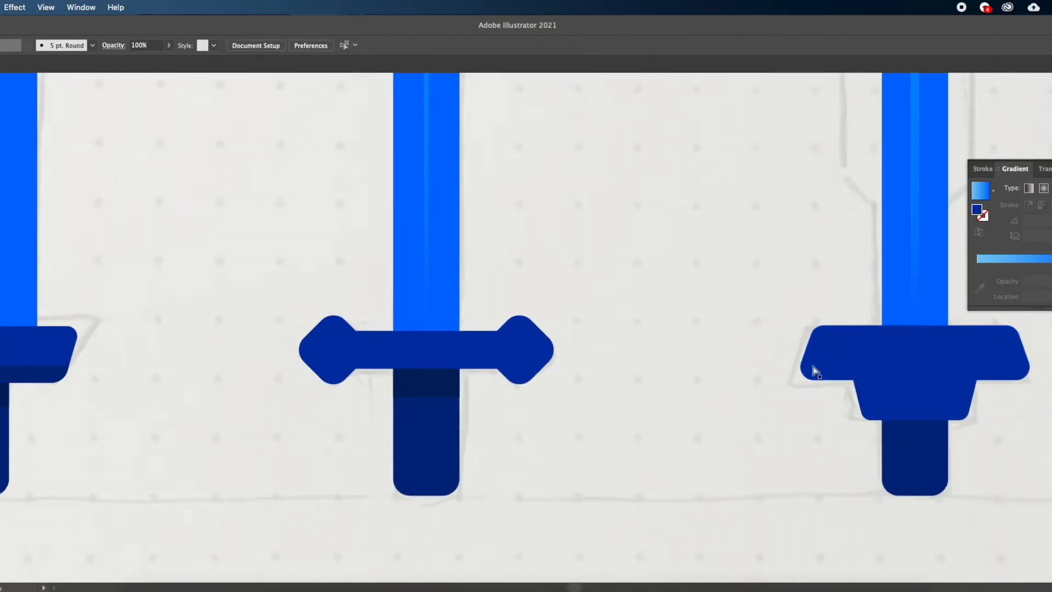
{"action": "scroll", "coordinate": [507, 383], "scroll_direction": "up", "scroll_amount": 2}
{"action": "scroll", "coordinate": [255, 368], "scroll_direction": "up", "scroll_amount": 3}
{"action": "scroll", "coordinate": [290, 359], "scroll_direction": "down", "scroll_amount": 3}
{"action": "scroll", "coordinate": [275, 360], "scroll_direction": "left", "scroll_amount": 2}
{"action": "scroll", "coordinate": [491, 398], "scroll_direction": "left", "scroll_amount": 1}
{"action": "scroll", "coordinate": [455, 408], "scroll_direction": "up", "scroll_amount": 2}
{"action": "left_click", "coordinate": [603, 323]}
{"action": "left_click", "coordinate": [521, 427]}
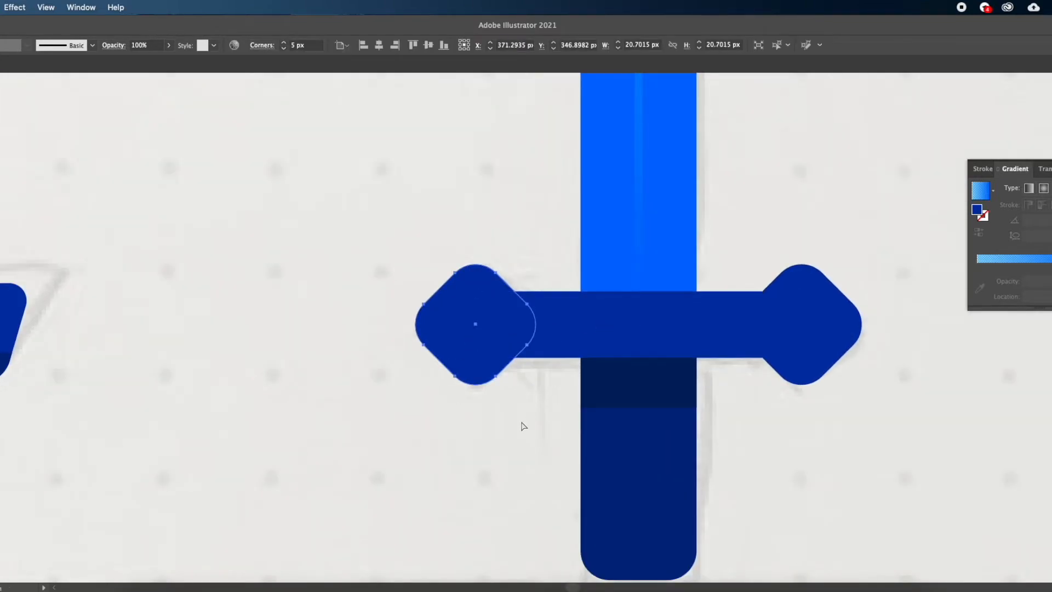
{"action": "scroll", "coordinate": [509, 395], "scroll_direction": "up", "scroll_amount": 1}
{"action": "left_click", "coordinate": [467, 311]}
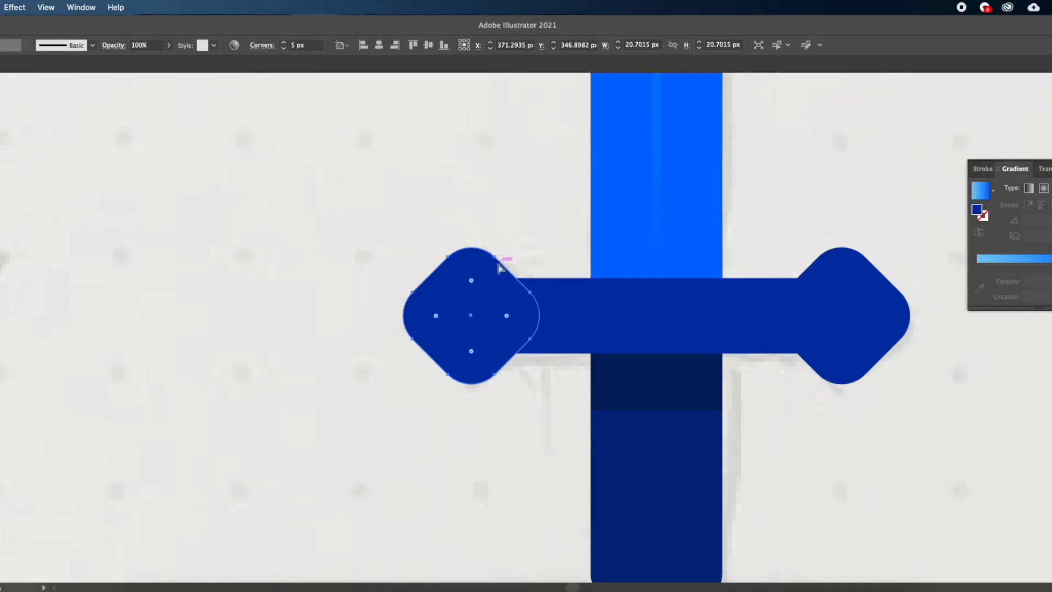
{"action": "left_click_drag", "start_coordinate": [472, 236], "coordinate": [470, 280]}
{"action": "scroll", "coordinate": [470, 280], "scroll_direction": "down", "scroll_amount": 3}
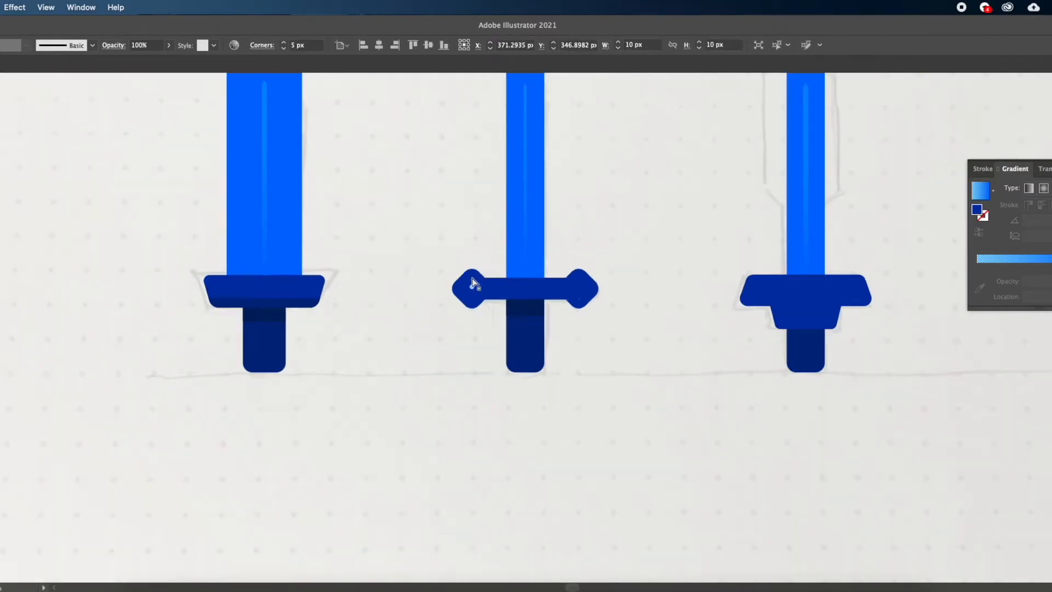
{"action": "scroll", "coordinate": [451, 335], "scroll_direction": "up", "scroll_amount": 5}
{"action": "left_click_drag", "start_coordinate": [514, 377], "coordinate": [512, 358]}
Step: Set the inner diamond's corner radius to 2 px and fill it with bright green
{"action": "scroll", "coordinate": [510, 372], "scroll_direction": "down", "scroll_amount": 3}
{"action": "scroll", "coordinate": [221, 190], "scroll_direction": "down", "scroll_amount": 1}
{"action": "double_click", "coordinate": [301, 45]}
{"action": "type", "text": "2"}
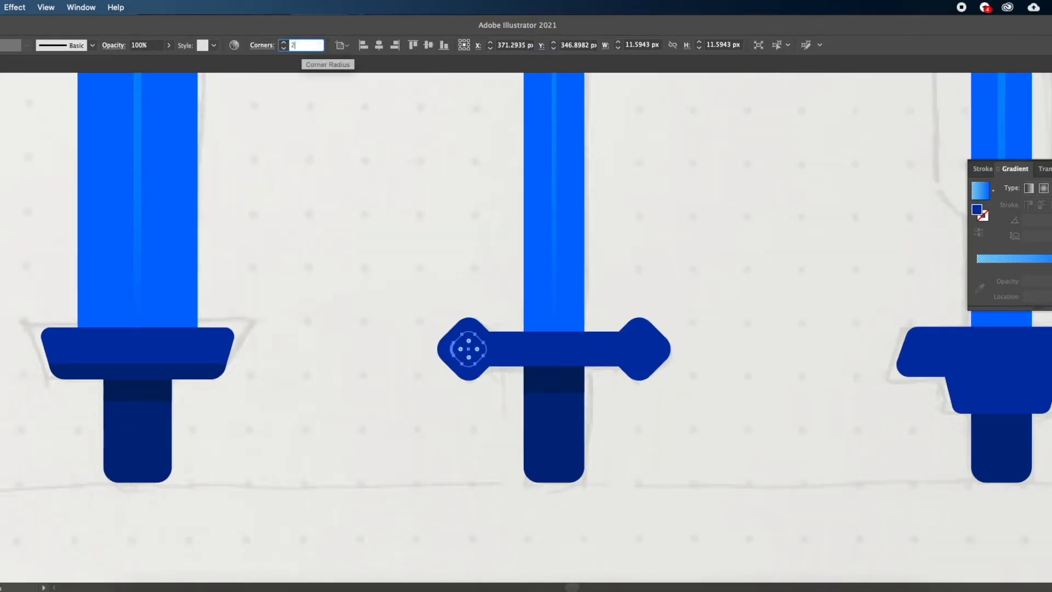
{"action": "key", "text": "Return"}
{"action": "scroll", "coordinate": [308, 271], "scroll_direction": "down", "scroll_amount": 5}
{"action": "key", "text": "i"}
{"action": "left_click", "coordinate": [4, 383]}
{"action": "key", "text": "v"}
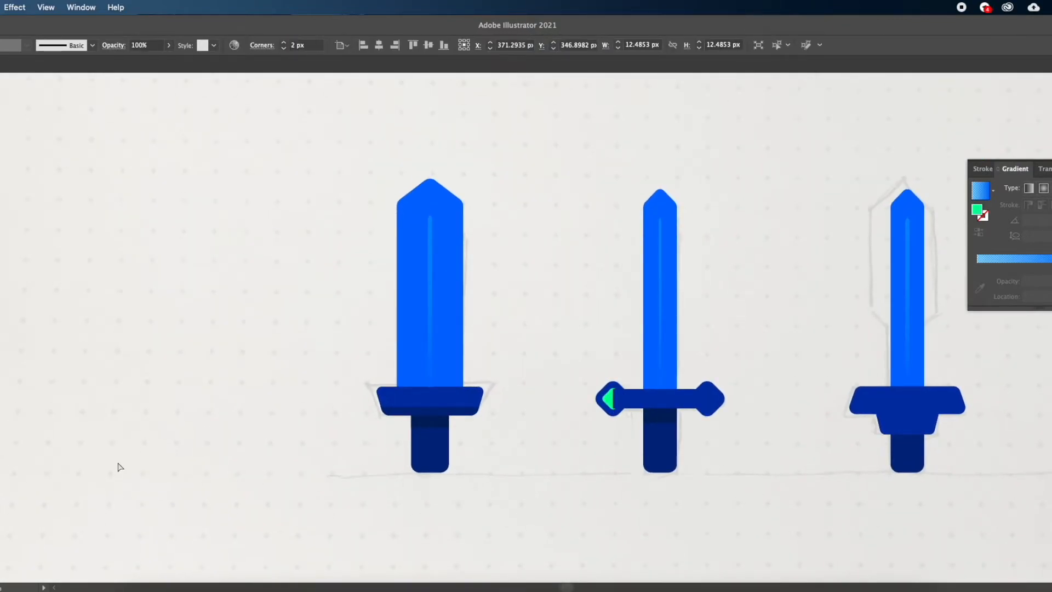
{"action": "left_click", "coordinate": [118, 465]}
Step: Bring the green diamond to the front and duplicate it onto the right end of the second sword's guard
{"action": "scroll", "coordinate": [413, 449], "scroll_direction": "up", "scroll_amount": 6}
{"action": "left_click", "coordinate": [538, 283]}
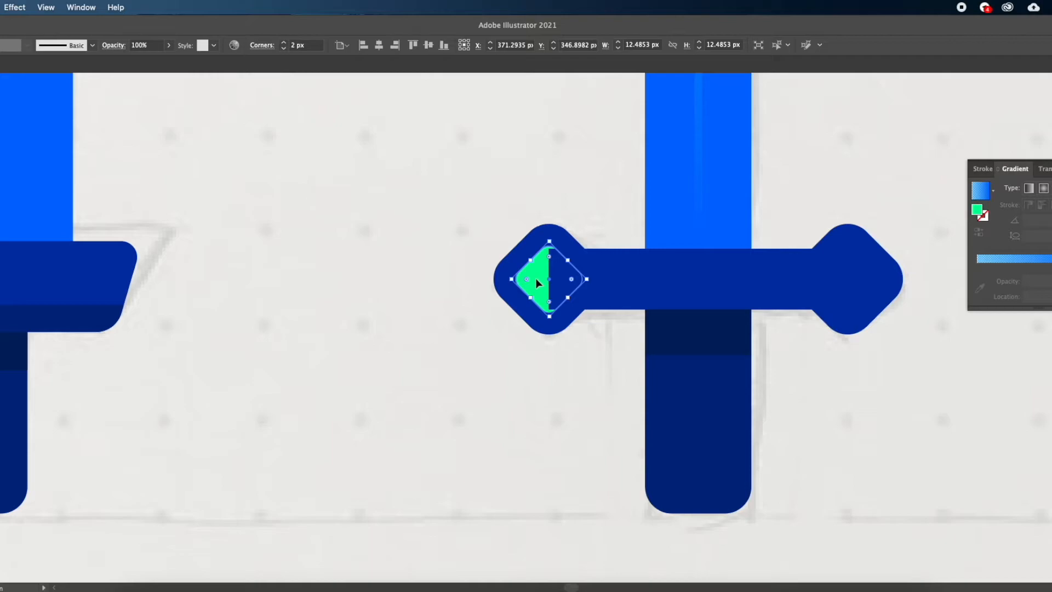
{"action": "scroll", "coordinate": [622, 345], "scroll_direction": "right", "scroll_amount": 5}
{"action": "left_click_drag", "start_coordinate": [415, 296], "coordinate": [722, 301]}
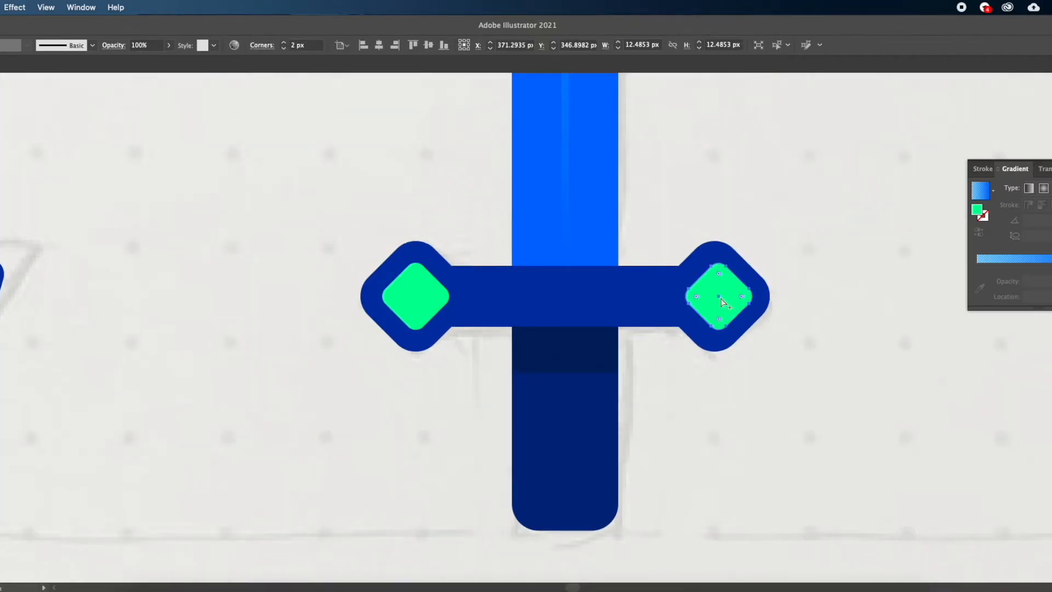
{"action": "left_click", "coordinate": [712, 381]}
Step: Fill the small trapezoid below the third sword's guard with the green of the second sword's diamonds
{"action": "scroll", "coordinate": [713, 382], "scroll_direction": "right", "scroll_amount": 2}
{"action": "scroll", "coordinate": [673, 403], "scroll_direction": "down", "scroll_amount": 3}
{"action": "scroll", "coordinate": [672, 404], "scroll_direction": "left", "scroll_amount": 4}
{"action": "scroll", "coordinate": [286, 465], "scroll_direction": "down", "scroll_amount": 3}
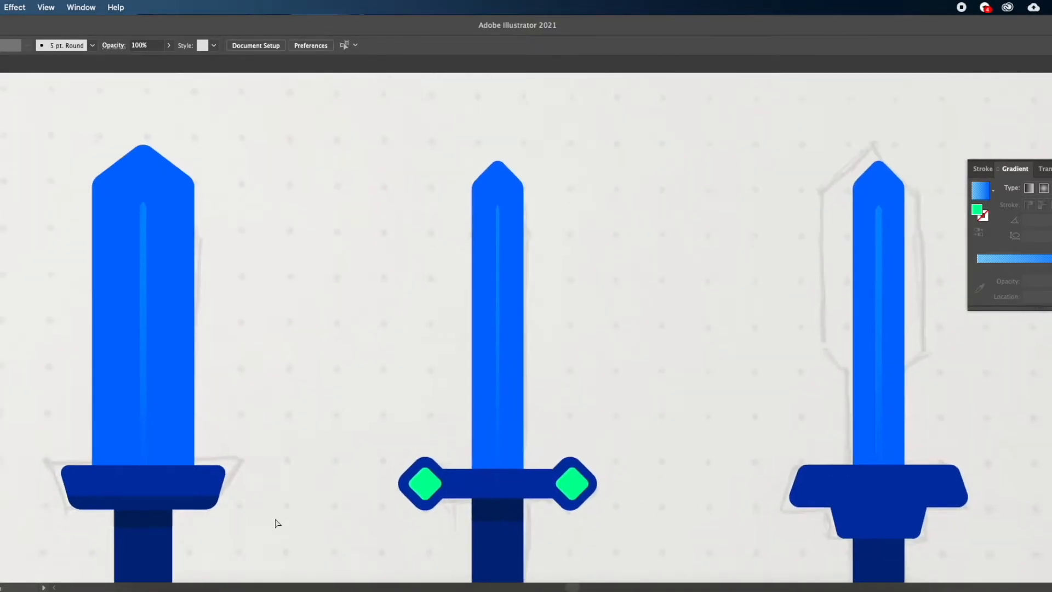
{"action": "scroll", "coordinate": [275, 519], "scroll_direction": "down", "scroll_amount": 3}
{"action": "scroll", "coordinate": [232, 436], "scroll_direction": "up", "scroll_amount": 3}
{"action": "scroll", "coordinate": [233, 436], "scroll_direction": "right", "scroll_amount": 5}
{"action": "scroll", "coordinate": [233, 436], "scroll_direction": "down", "scroll_amount": 3}
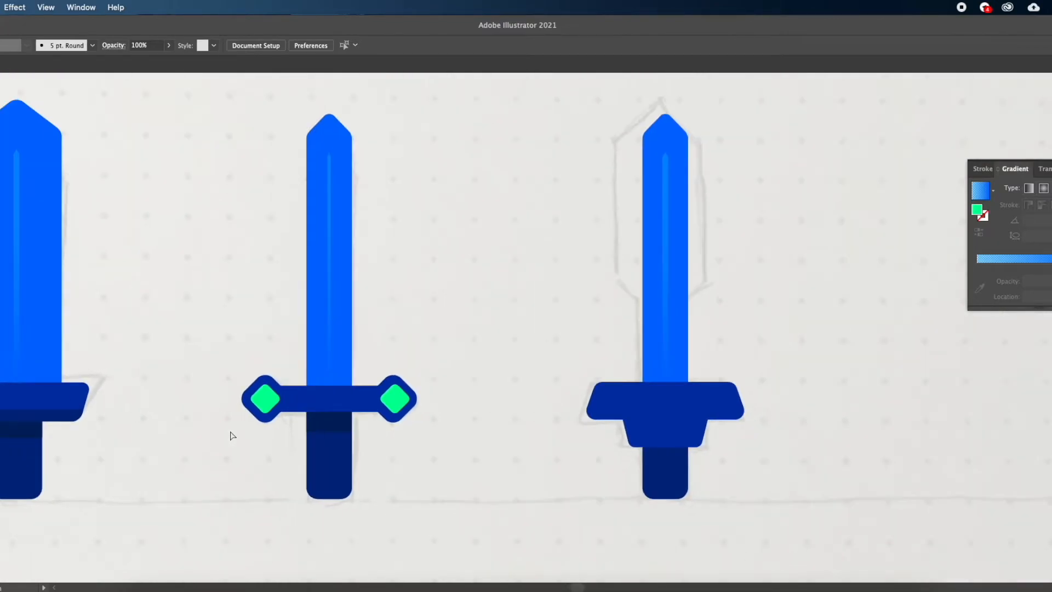
{"action": "scroll", "coordinate": [538, 409], "scroll_direction": "up", "scroll_amount": 3}
{"action": "left_click", "coordinate": [747, 447]}
{"action": "key", "text": "i"}
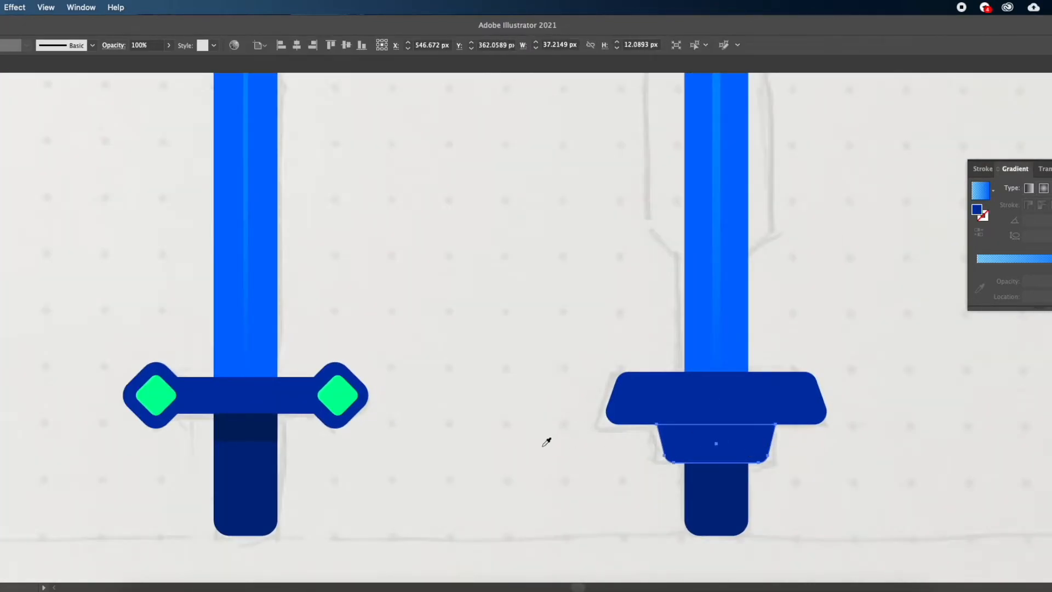
{"action": "left_click", "coordinate": [339, 392]}
{"action": "key", "text": "a"}
{"action": "left_click", "coordinate": [654, 448]}
Step: Duplicate the first guard's navy shadow strip onto the lower edge of the third sword's guard and bring it to the front
{"action": "scroll", "coordinate": [588, 450], "scroll_direction": "down", "scroll_amount": 3}
{"action": "scroll", "coordinate": [438, 457], "scroll_direction": "left", "scroll_amount": 4}
{"action": "scroll", "coordinate": [317, 465], "scroll_direction": "up", "scroll_amount": 2}
{"action": "scroll", "coordinate": [337, 449], "scroll_direction": "down", "scroll_amount": 2}
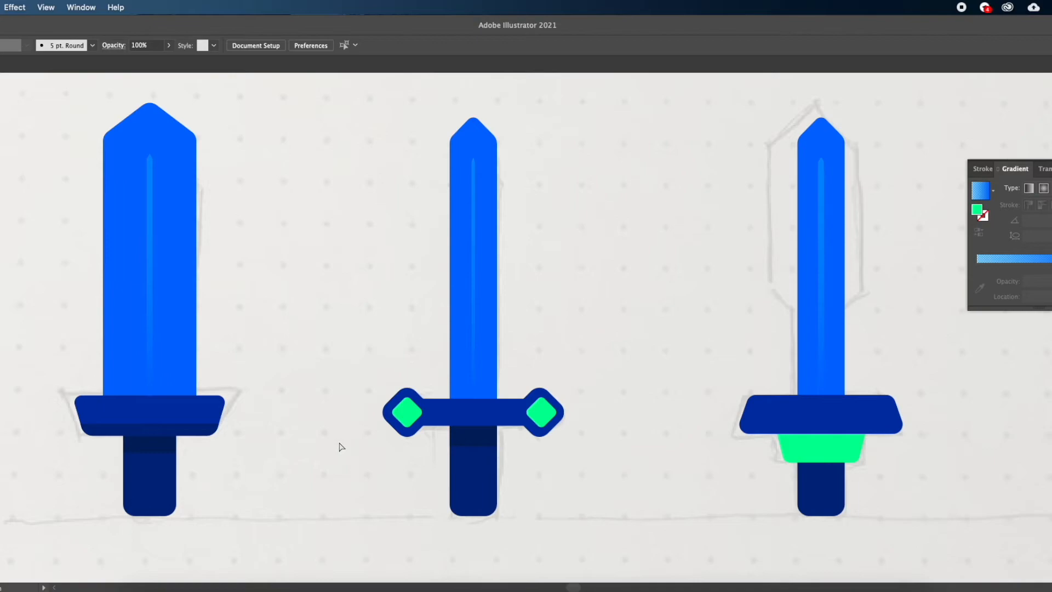
{"action": "scroll", "coordinate": [339, 427], "scroll_direction": "left", "scroll_amount": 2}
{"action": "scroll", "coordinate": [324, 438], "scroll_direction": "right", "scroll_amount": 5}
{"action": "left_click", "coordinate": [613, 401]}
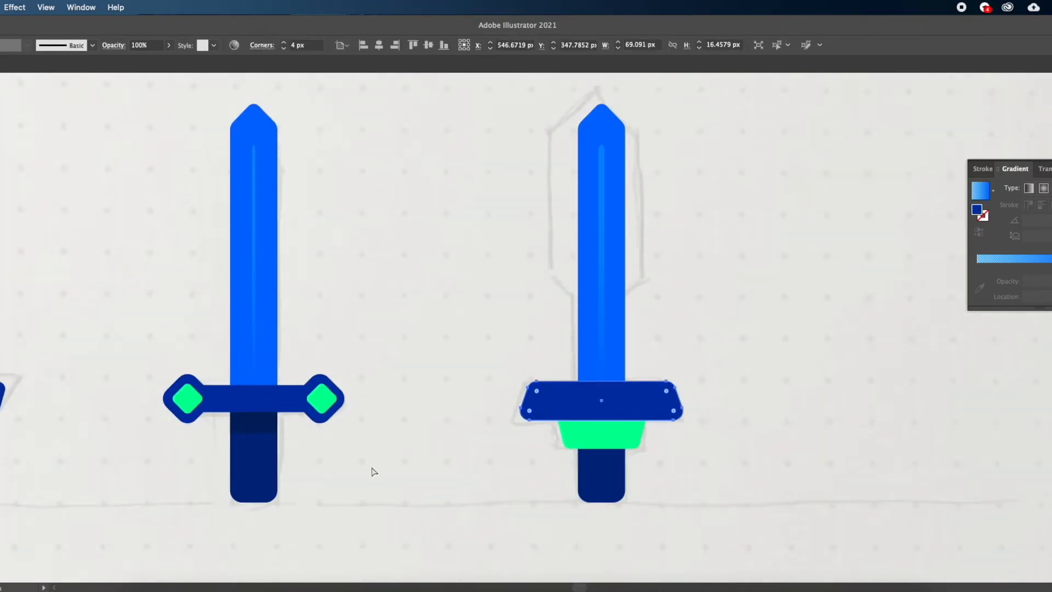
{"action": "left_click_drag", "start_coordinate": [0, 431], "coordinate": [865, 404]}
{"action": "key", "text": "super+shift+]"}
{"action": "scroll", "coordinate": [567, 427], "scroll_direction": "up", "scroll_amount": 3}
{"action": "scroll", "coordinate": [551, 400], "scroll_direction": "right", "scroll_amount": 2}
Step: Trim both overhanging ends of the shadow strip to the third guard's outline with Shape Builder
{"action": "key", "text": "v"}
{"action": "key", "text": "a"}
{"action": "left_click", "coordinate": [652, 363], "text": "shift"}
{"action": "key", "text": "shift+m"}
{"action": "left_click", "coordinate": [821, 395], "text": "alt"}
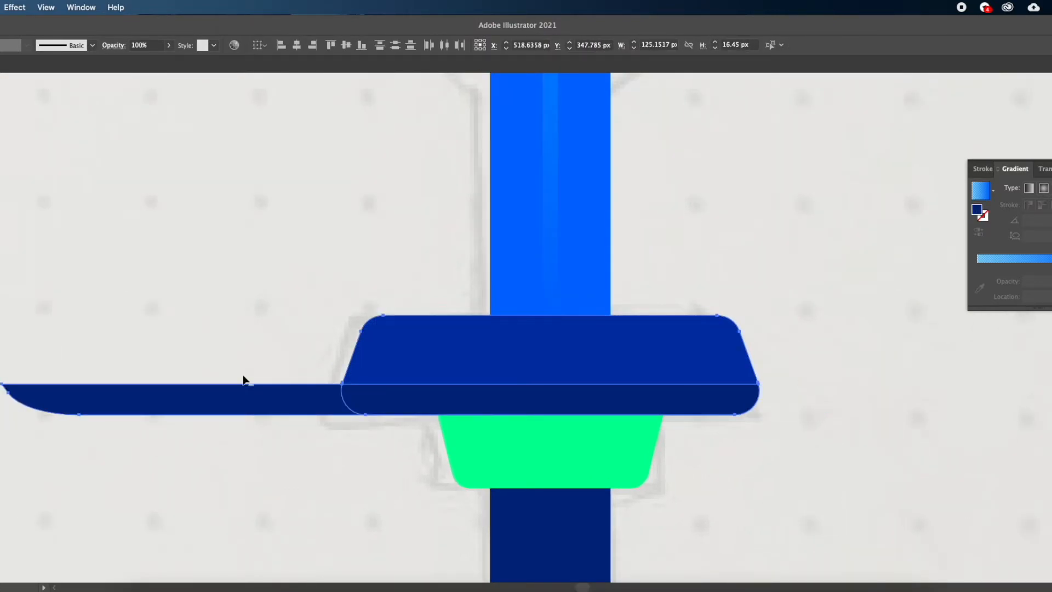
{"action": "left_click", "coordinate": [241, 404], "text": "alt"}
{"action": "scroll", "coordinate": [241, 409], "scroll_direction": "down", "scroll_amount": 3}
{"action": "key", "text": "a"}
{"action": "left_click", "coordinate": [241, 410]}
Step: Examine the shadows and green accents on the guards and grips of all three swords
{"action": "scroll", "coordinate": [244, 411], "scroll_direction": "left", "scroll_amount": 5}
{"action": "scroll", "coordinate": [241, 412], "scroll_direction": "down", "scroll_amount": 3}
{"action": "scroll", "coordinate": [376, 382], "scroll_direction": "up", "scroll_amount": 1}
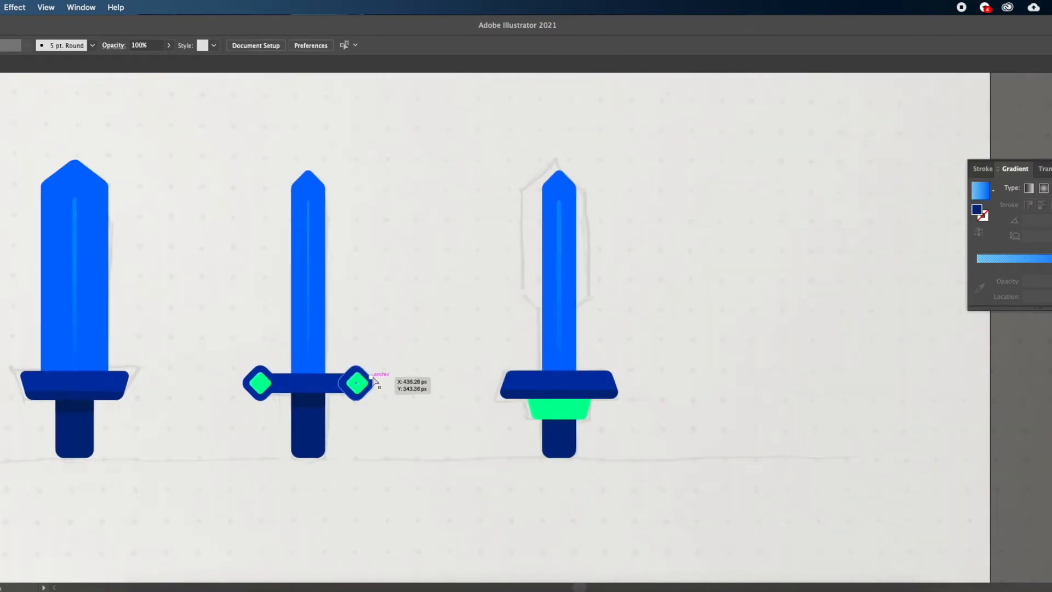
{"action": "scroll", "coordinate": [584, 335], "scroll_direction": "up", "scroll_amount": 3}
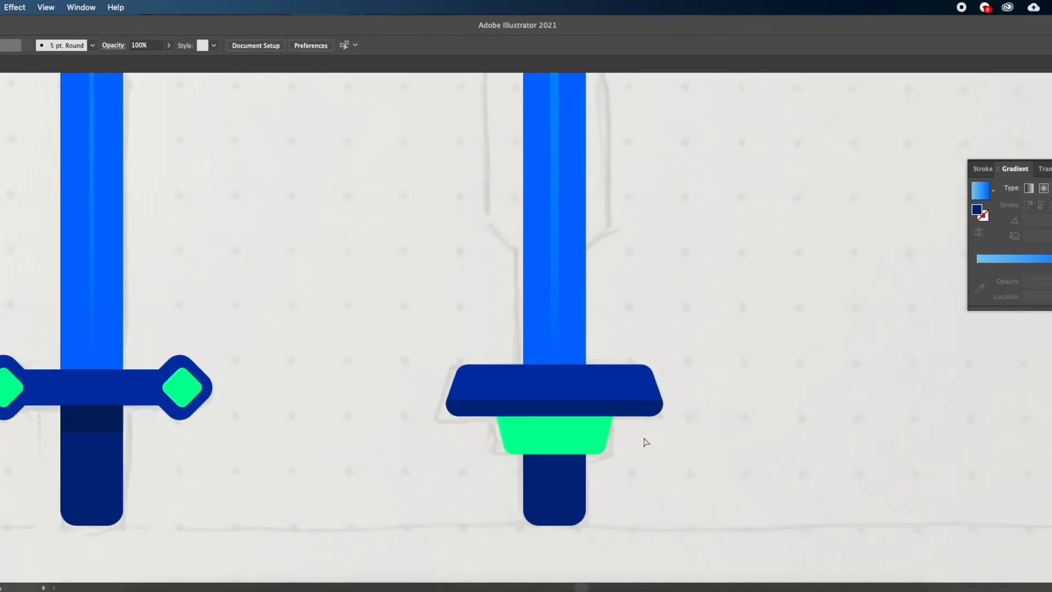
{"action": "scroll", "coordinate": [592, 505], "scroll_direction": "down", "scroll_amount": 3}
{"action": "scroll", "coordinate": [305, 481], "scroll_direction": "left", "scroll_amount": 3}
{"action": "scroll", "coordinate": [301, 481], "scroll_direction": "up", "scroll_amount": 5}
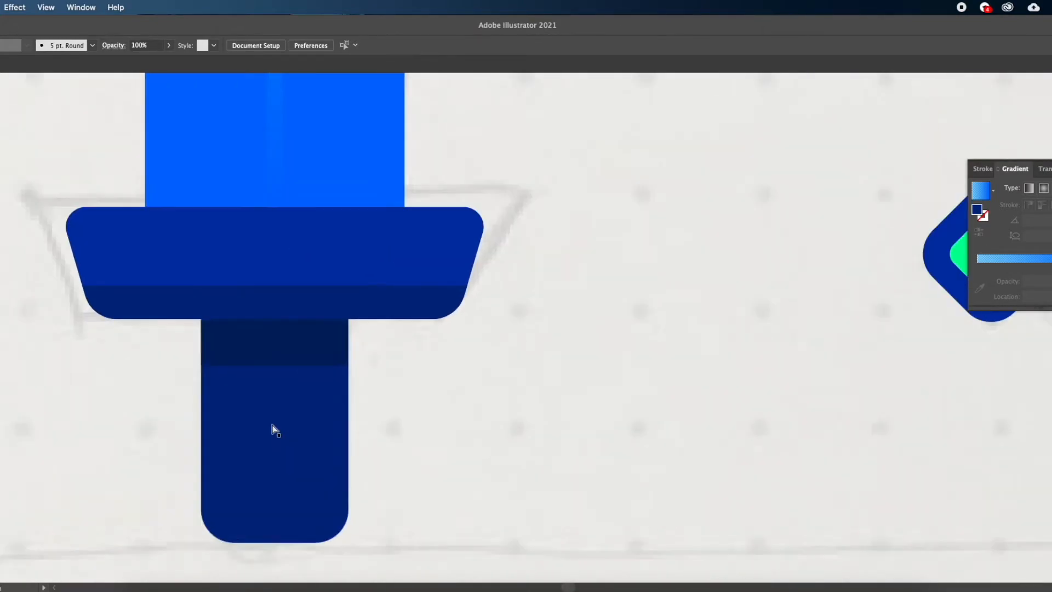
{"action": "scroll", "coordinate": [275, 425], "scroll_direction": "left", "scroll_amount": 3}
{"action": "scroll", "coordinate": [283, 439], "scroll_direction": "down", "scroll_amount": 2}
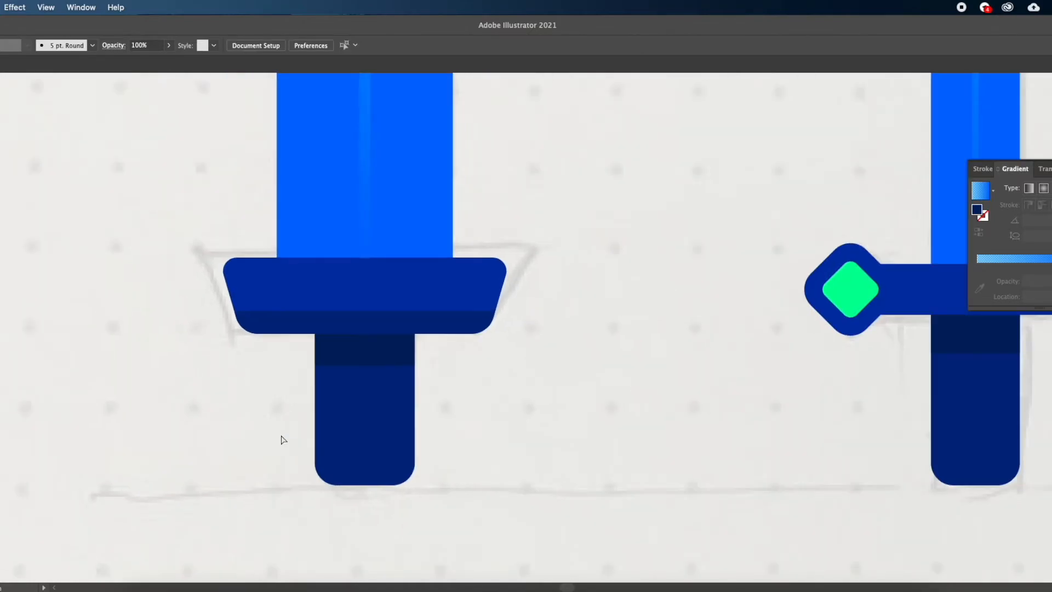
{"action": "scroll", "coordinate": [326, 432], "scroll_direction": "down", "scroll_amount": 4}
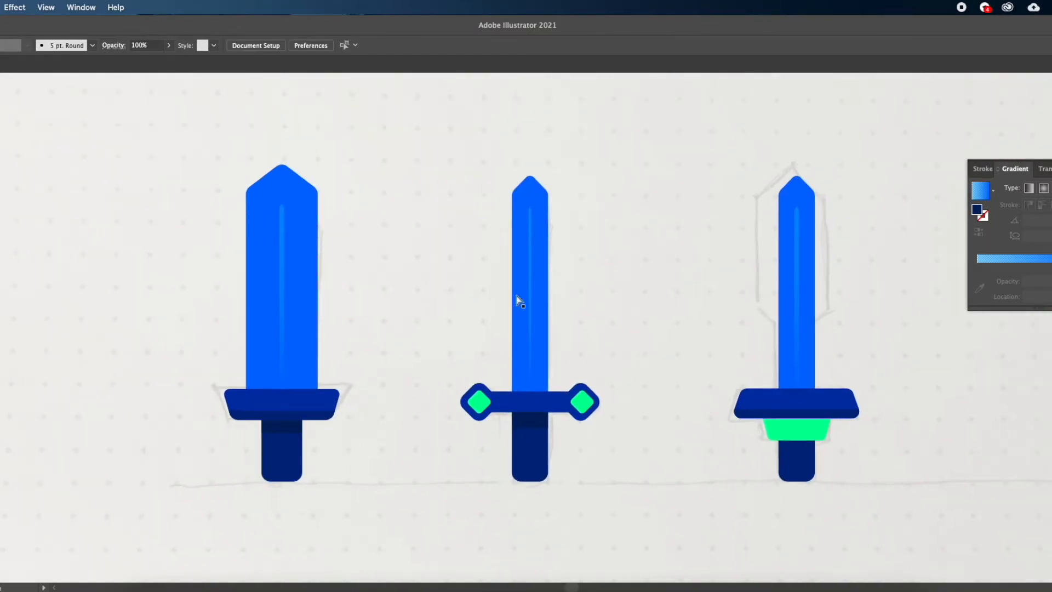
Step: Draw a closed wavy freehand shape about 49 by 62 px over the first blade's tip and fill it with the accent green
{"action": "scroll", "coordinate": [364, 228], "scroll_direction": "up", "scroll_amount": 3}
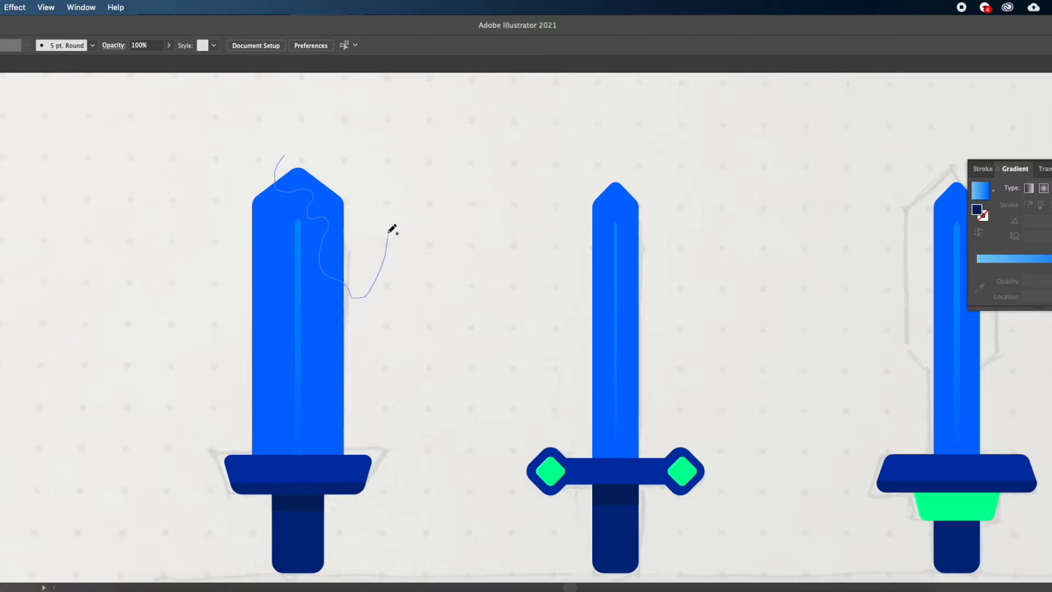
{"action": "left_click_drag", "start_coordinate": [289, 155], "coordinate": [290, 157]}
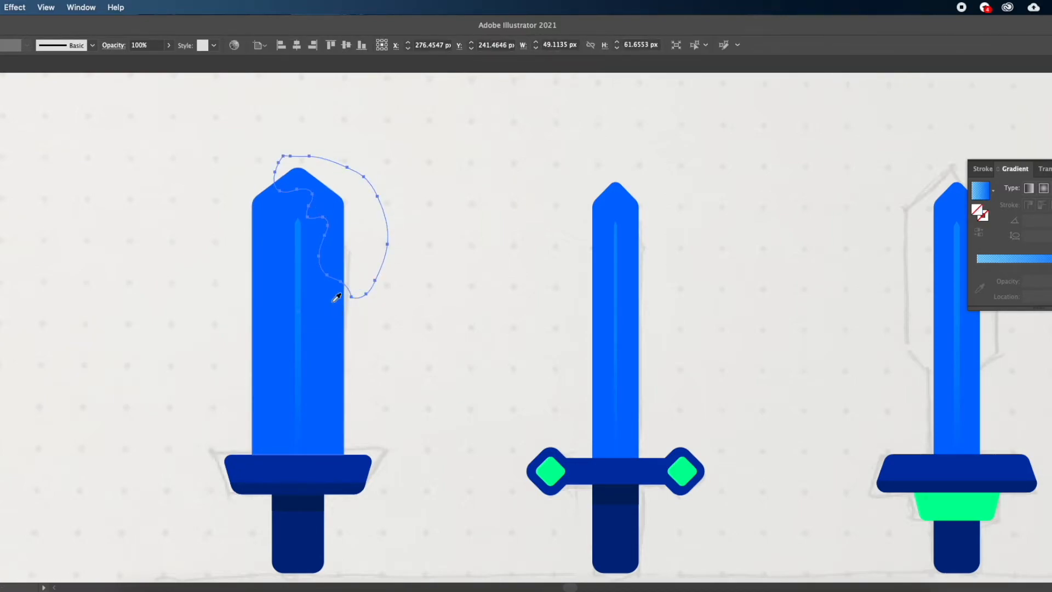
{"action": "left_click", "coordinate": [557, 481]}
Step: Trim the green wavy shape to the first blade's outline with Shape Builder
{"action": "key", "text": "v"}
{"action": "left_click", "coordinate": [335, 363], "text": "shift"}
{"action": "key", "text": "shift+m"}
{"action": "left_click", "coordinate": [359, 247], "text": "alt"}
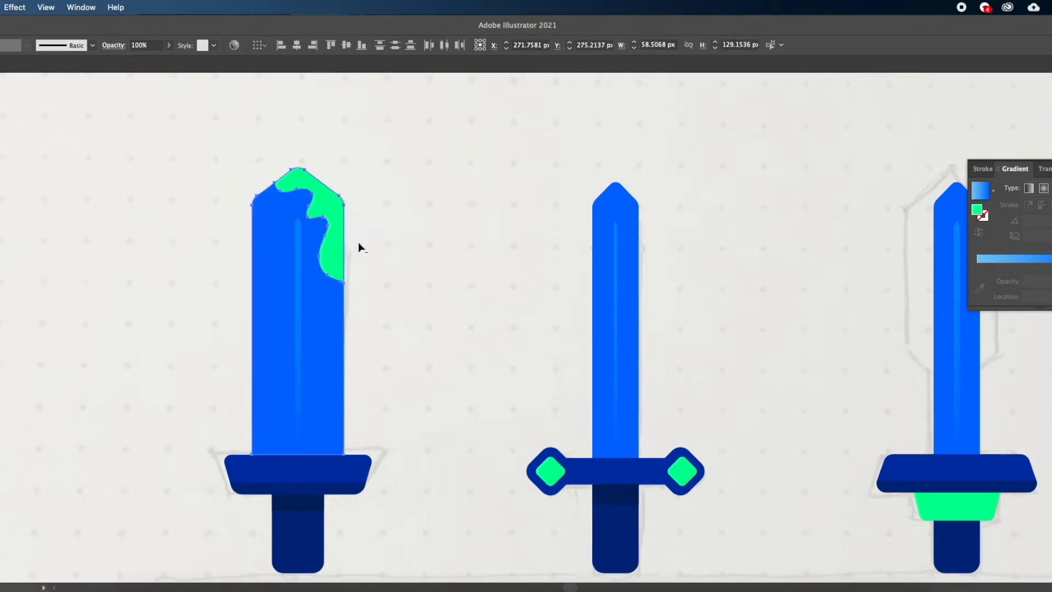
{"action": "key", "text": "v"}
{"action": "left_click", "coordinate": [387, 271]}
Step: Draw a closed wavy freehand shape about 20 by 51 px over the second blade's tip and fill it with the accent green
{"action": "scroll", "coordinate": [387, 272], "scroll_direction": "down", "scroll_amount": 1}
{"action": "scroll", "coordinate": [402, 256], "scroll_direction": "right", "scroll_amount": 3}
{"action": "scroll", "coordinate": [403, 256], "scroll_direction": "down", "scroll_amount": 1}
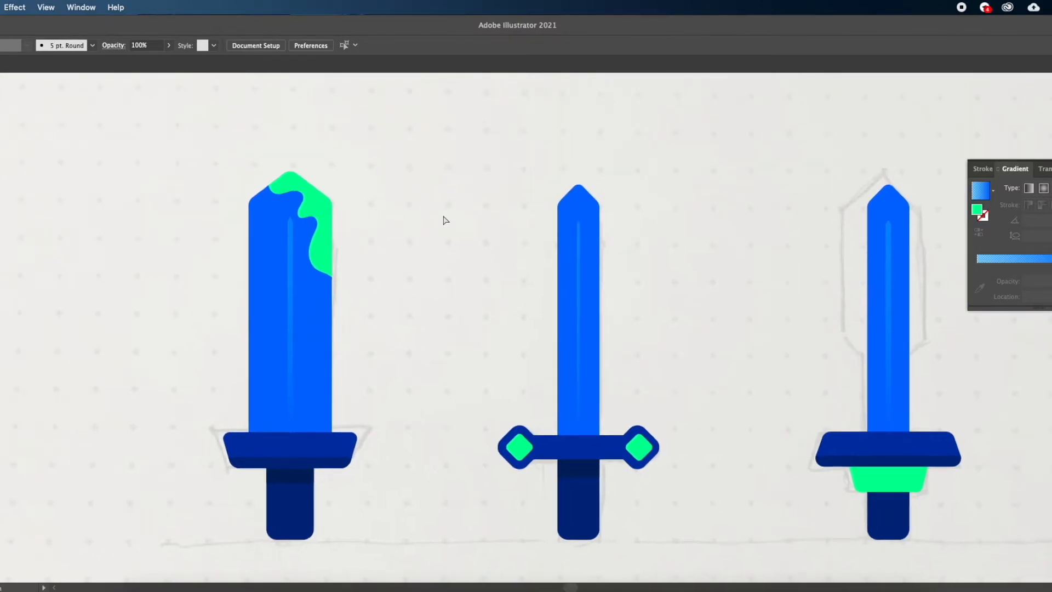
{"action": "scroll", "coordinate": [542, 238], "scroll_direction": "up", "scroll_amount": 1}
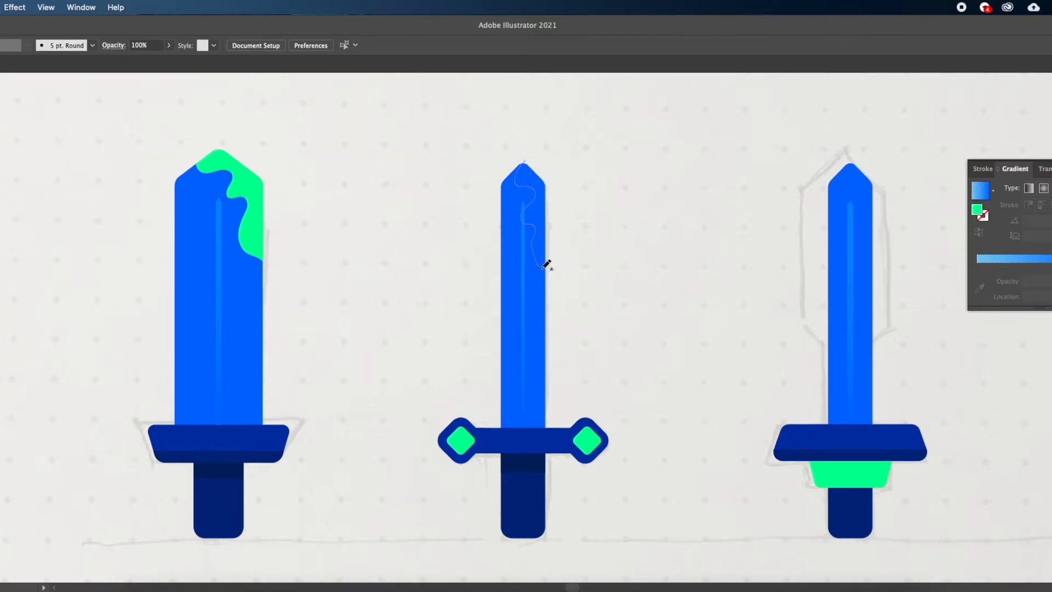
{"action": "left_click_drag", "start_coordinate": [542, 267], "coordinate": [558, 270]}
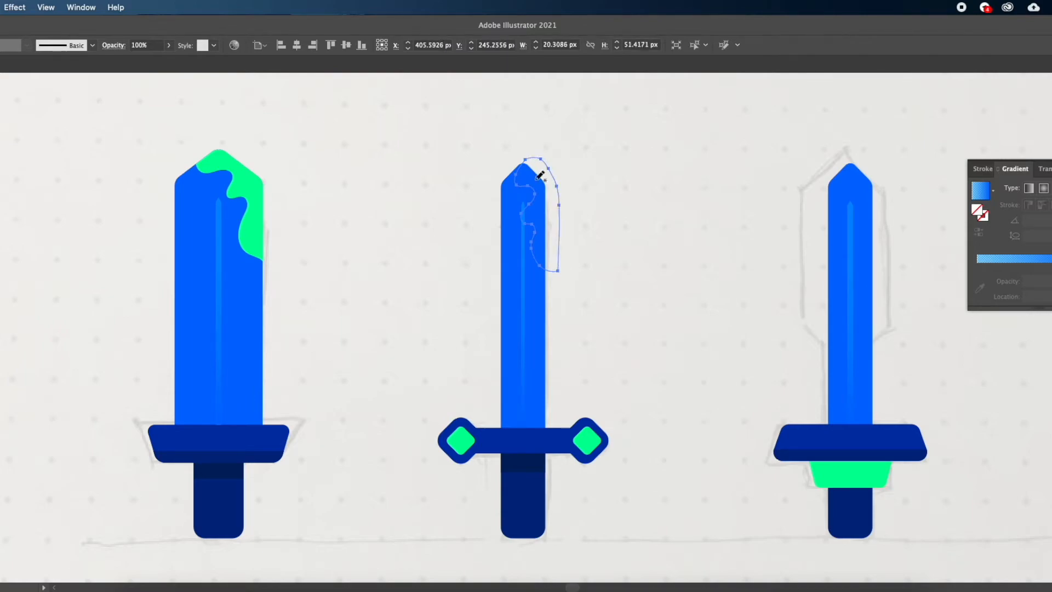
{"action": "left_click", "coordinate": [252, 214]}
Step: Trim the green wavy shape to the second blade's outline with Shape Builder
{"action": "key", "text": "v"}
{"action": "left_click", "coordinate": [537, 329], "text": "shift"}
{"action": "key", "text": "shift+m"}
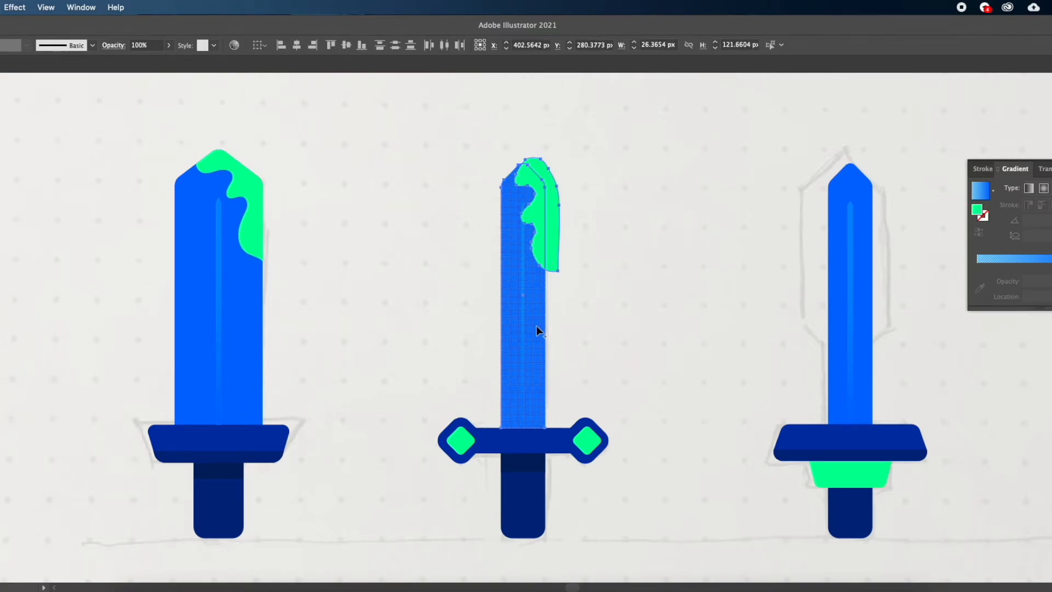
{"action": "left_click", "coordinate": [553, 247], "text": "alt"}
{"action": "key", "text": "a"}
{"action": "left_click", "coordinate": [582, 266]}
{"action": "scroll", "coordinate": [582, 266], "scroll_direction": "down", "scroll_amount": 3}
{"action": "scroll", "coordinate": [584, 260], "scroll_direction": "right", "scroll_amount": 3}
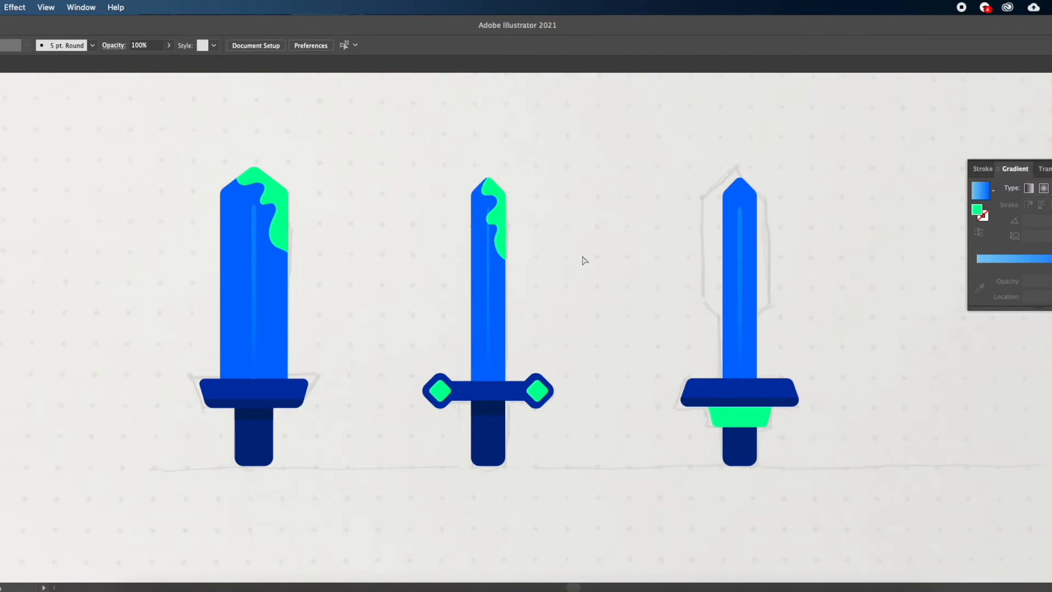
{"action": "scroll", "coordinate": [666, 317], "scroll_direction": "right", "scroll_amount": 2}
{"action": "scroll", "coordinate": [526, 345], "scroll_direction": "up", "scroll_amount": 3}
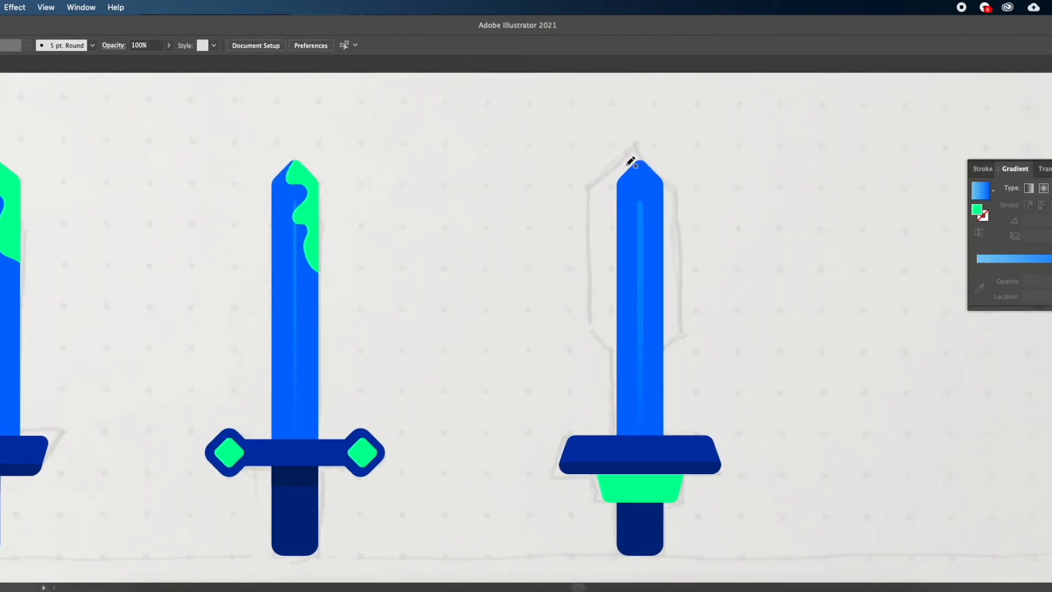
{"action": "left_click_drag", "start_coordinate": [654, 230], "coordinate": [653, 255]}
{"action": "key", "text": "super+z"}
{"action": "scroll", "coordinate": [656, 202], "scroll_direction": "up", "scroll_amount": 3}
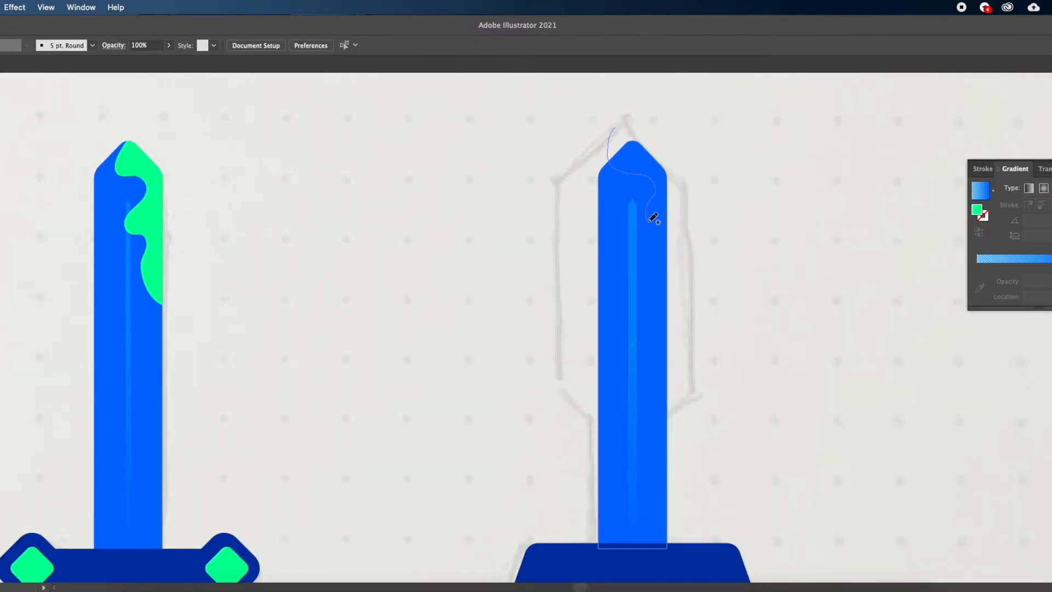
{"action": "left_click_drag", "start_coordinate": [666, 277], "coordinate": [668, 279]}
{"action": "key", "text": "super+z"}
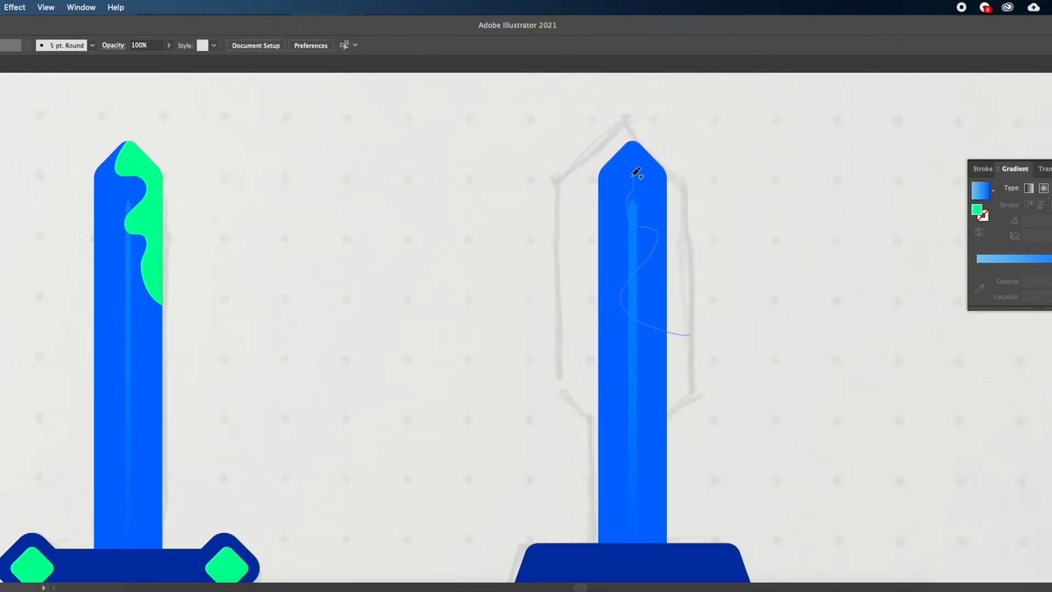
Step: Draw a closed wavy accent-green shape over the third blade's tip and trim it to the blade's outline with Shape Builder
{"action": "left_click_drag", "start_coordinate": [624, 106], "coordinate": [627, 108]}
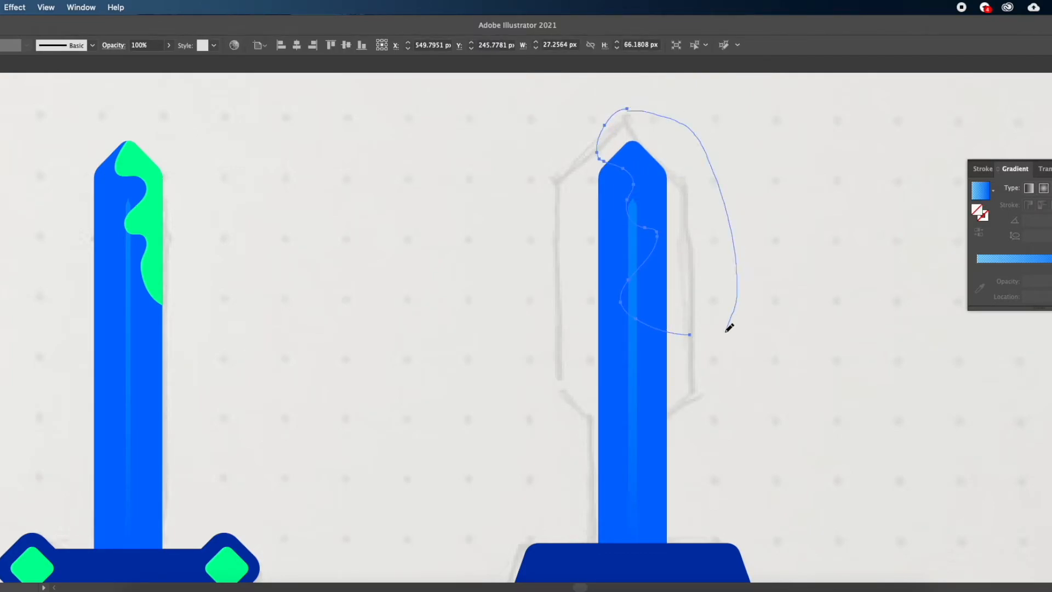
{"action": "left_click", "coordinate": [143, 212]}
{"action": "key", "text": "v"}
{"action": "left_click", "coordinate": [658, 356], "text": "shift"}
{"action": "key", "text": "shift+m"}
{"action": "left_click", "coordinate": [705, 315], "text": "alt"}
{"action": "key", "text": "v"}
{"action": "left_click", "coordinate": [707, 324]}
{"action": "scroll", "coordinate": [710, 323], "scroll_direction": "down", "scroll_amount": 3}
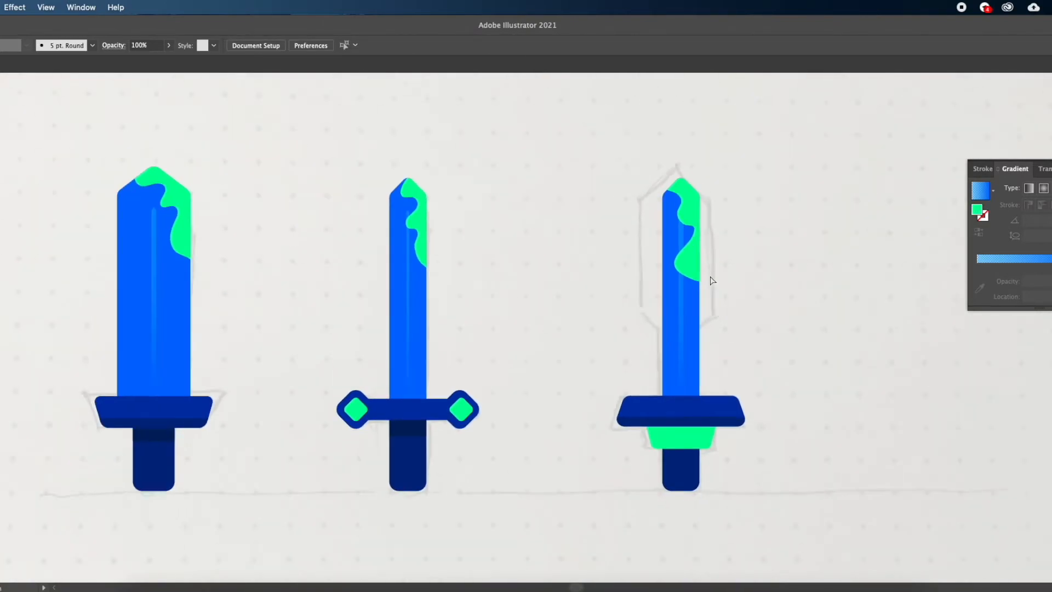
{"action": "scroll", "coordinate": [558, 384], "scroll_direction": "up", "scroll_amount": 1}
{"action": "left_click", "coordinate": [687, 424]}
{"action": "left_click", "coordinate": [682, 456]}
{"action": "left_click", "coordinate": [717, 438]}
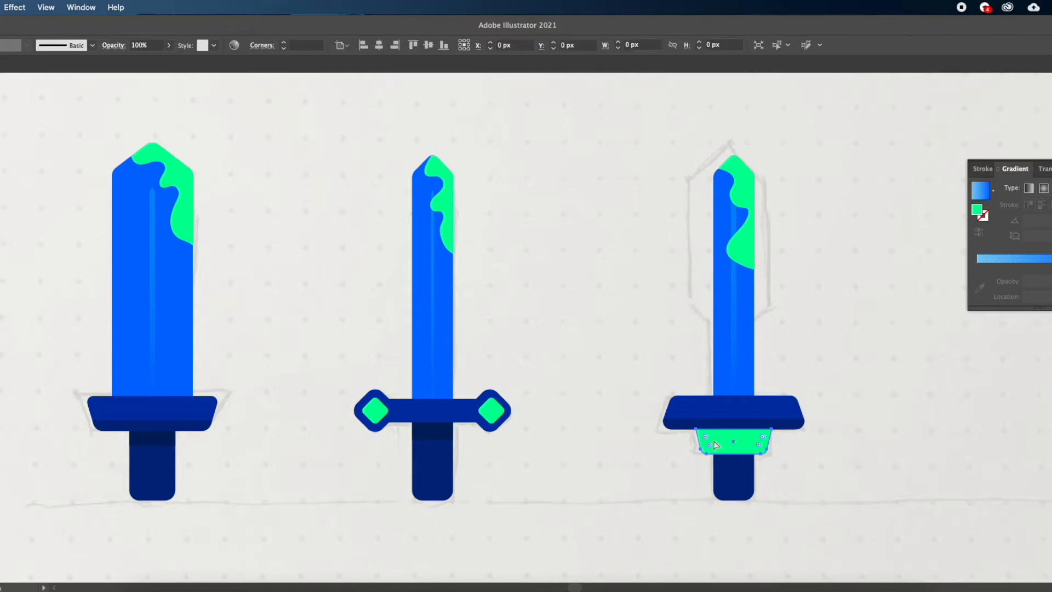
{"action": "left_click", "coordinate": [563, 441]}
{"action": "scroll", "coordinate": [619, 340], "scroll_direction": "down", "scroll_amount": 2}
{"action": "scroll", "coordinate": [616, 306], "scroll_direction": "up", "scroll_amount": 1}
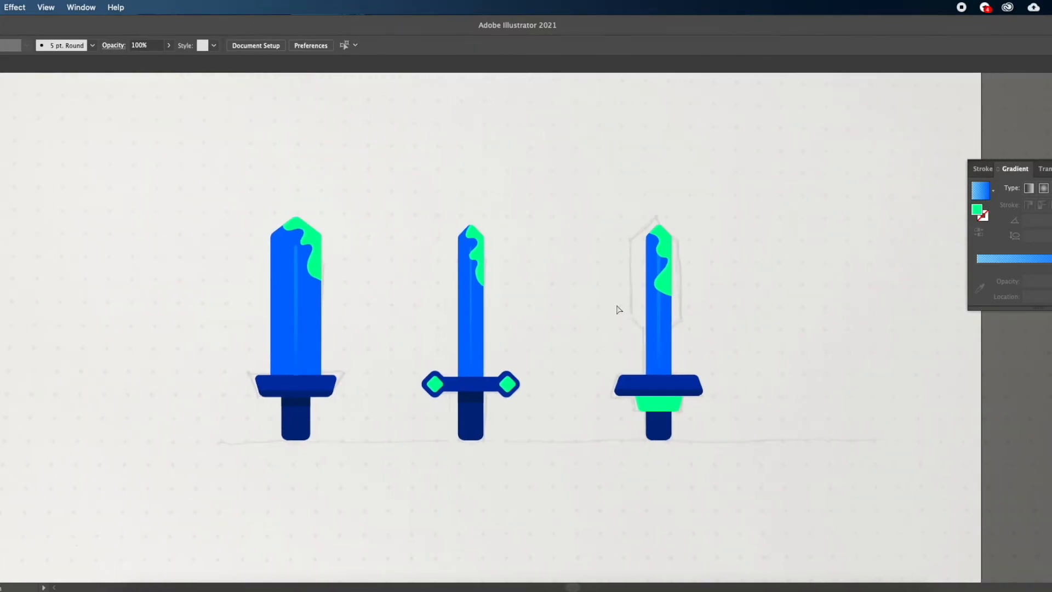
Step: Delete the green wavy shapes from the second and third blades
{"action": "scroll", "coordinate": [608, 302], "scroll_direction": "up", "scroll_amount": 2}
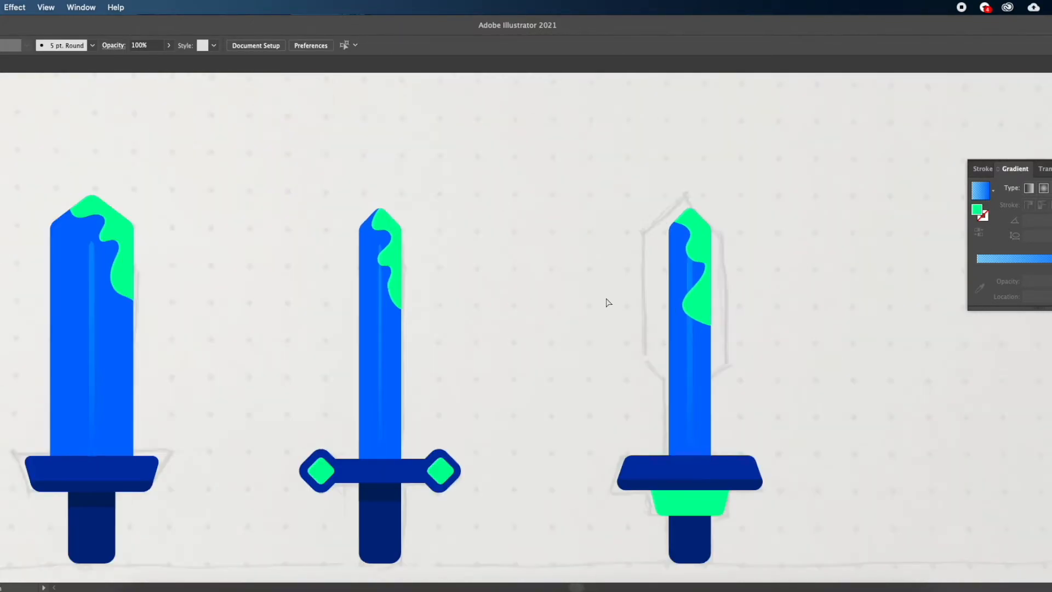
{"action": "left_click", "coordinate": [397, 256]}
{"action": "key", "text": "Delete"}
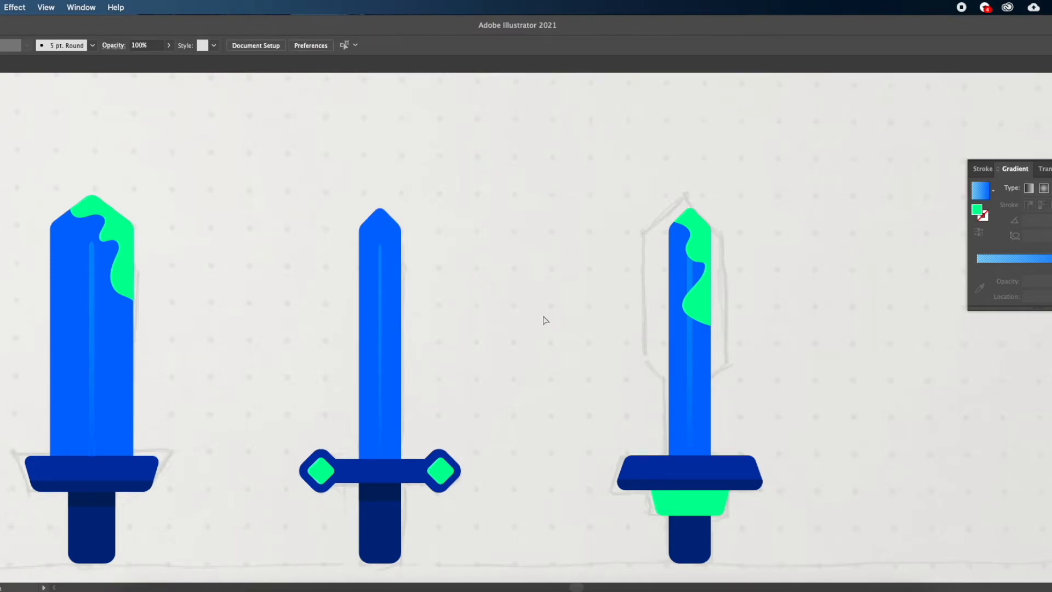
{"action": "left_click", "coordinate": [701, 303]}
{"action": "key", "text": "Delete"}
Step: Examine the blades, guards and grips of the three swords up close and as a row
{"action": "scroll", "coordinate": [703, 304], "scroll_direction": "down", "scroll_amount": 2}
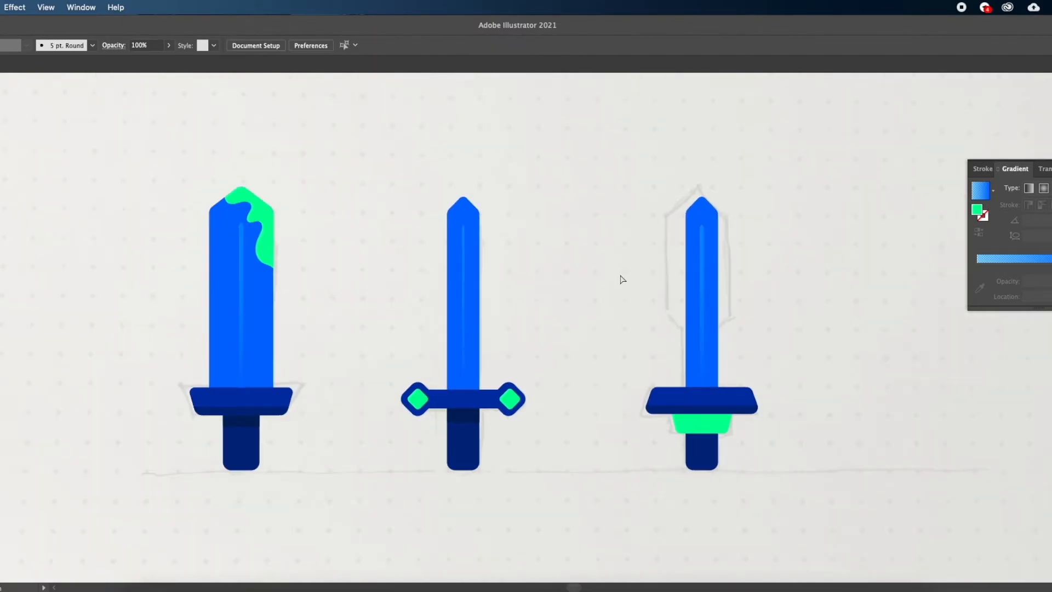
{"action": "scroll", "coordinate": [512, 301], "scroll_direction": "up", "scroll_amount": 1}
{"action": "scroll", "coordinate": [397, 398], "scroll_direction": "down", "scroll_amount": 1}
{"action": "scroll", "coordinate": [396, 399], "scroll_direction": "up", "scroll_amount": 3}
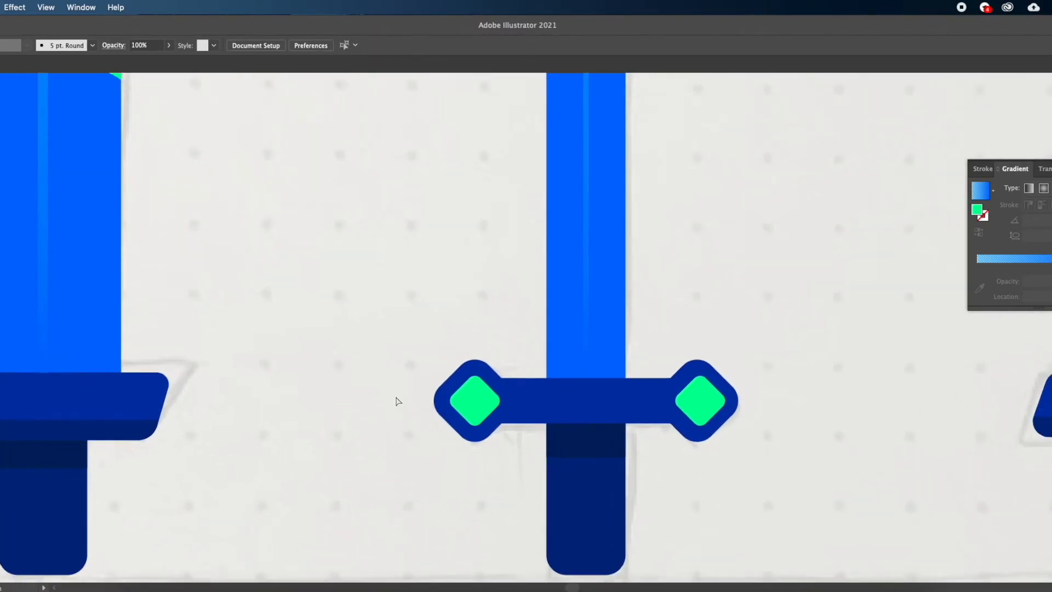
{"action": "scroll", "coordinate": [396, 398], "scroll_direction": "up", "scroll_amount": 2}
{"action": "scroll", "coordinate": [397, 399], "scroll_direction": "left", "scroll_amount": 2}
{"action": "left_click", "coordinate": [275, 317]}
{"action": "left_click", "coordinate": [101, 400]}
{"action": "scroll", "coordinate": [101, 400], "scroll_direction": "down", "scroll_amount": 2}
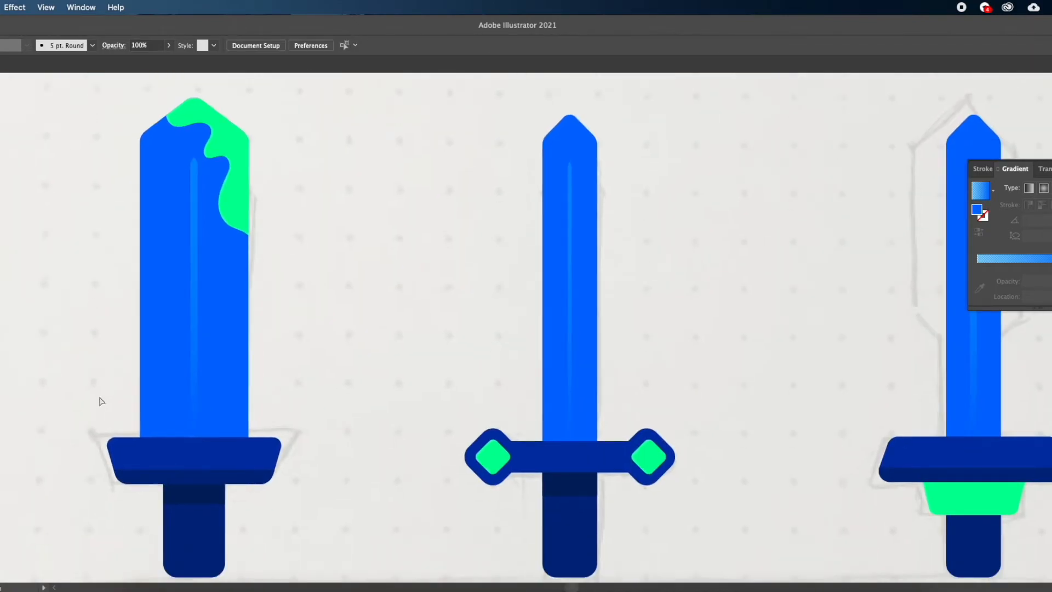
{"action": "scroll", "coordinate": [101, 400], "scroll_direction": "down", "scroll_amount": 1}
{"action": "scroll", "coordinate": [298, 434], "scroll_direction": "down", "scroll_amount": 3}
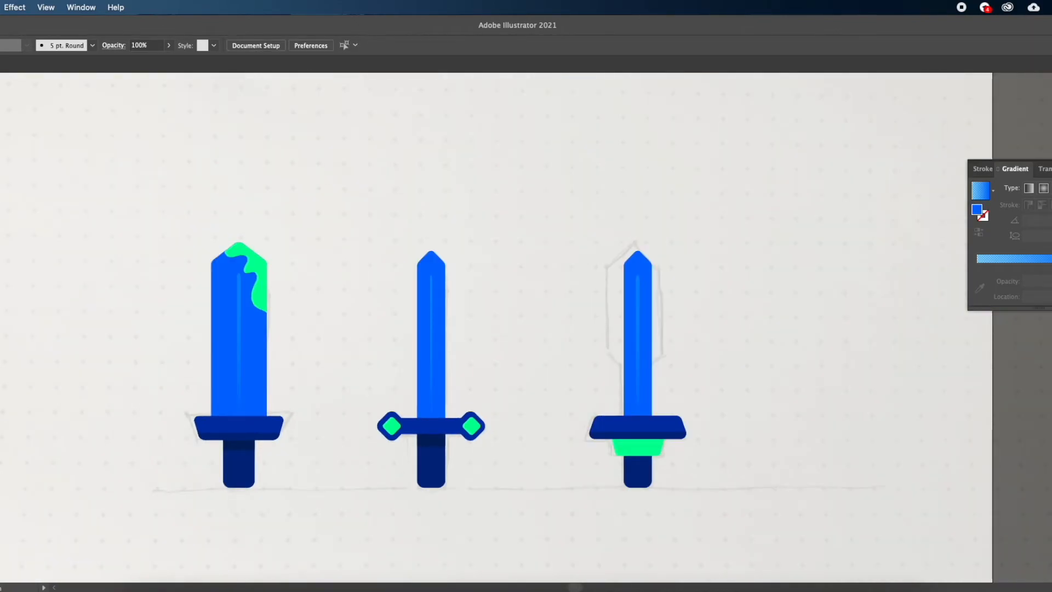
Step: Delete the sketch reference image behind the swords
{"action": "left_click", "coordinate": [11, 109]}
{"action": "left_click", "coordinate": [75, 169]}
{"action": "key", "text": "Delete"}
{"action": "scroll", "coordinate": [75, 170], "scroll_direction": "down", "scroll_amount": 1}
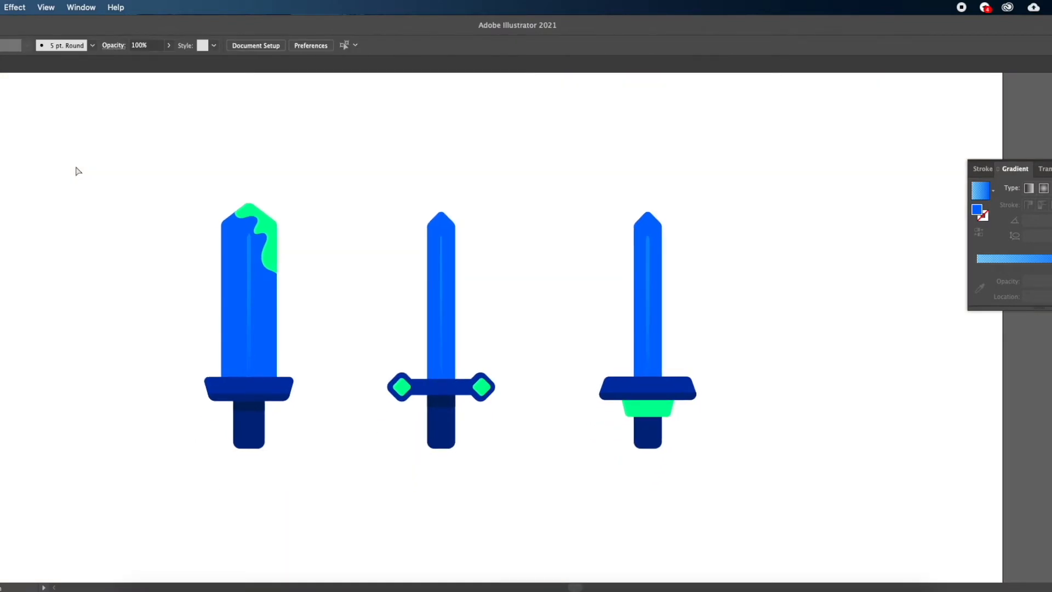
Step: Create an 800 by 600 px rectangle and centre it on the artboard both horizontally and vertically
{"action": "scroll", "coordinate": [193, 234], "scroll_direction": "down", "scroll_amount": 3}
{"action": "left_click", "coordinate": [317, 428]}
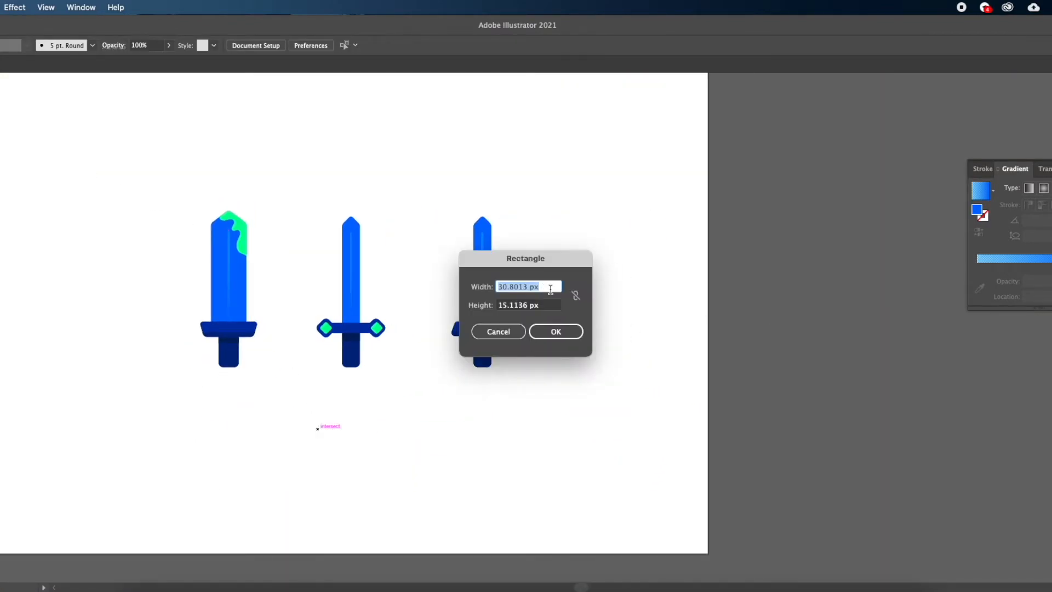
{"action": "type", "text": "800"}
{"action": "key", "text": "Tab"}
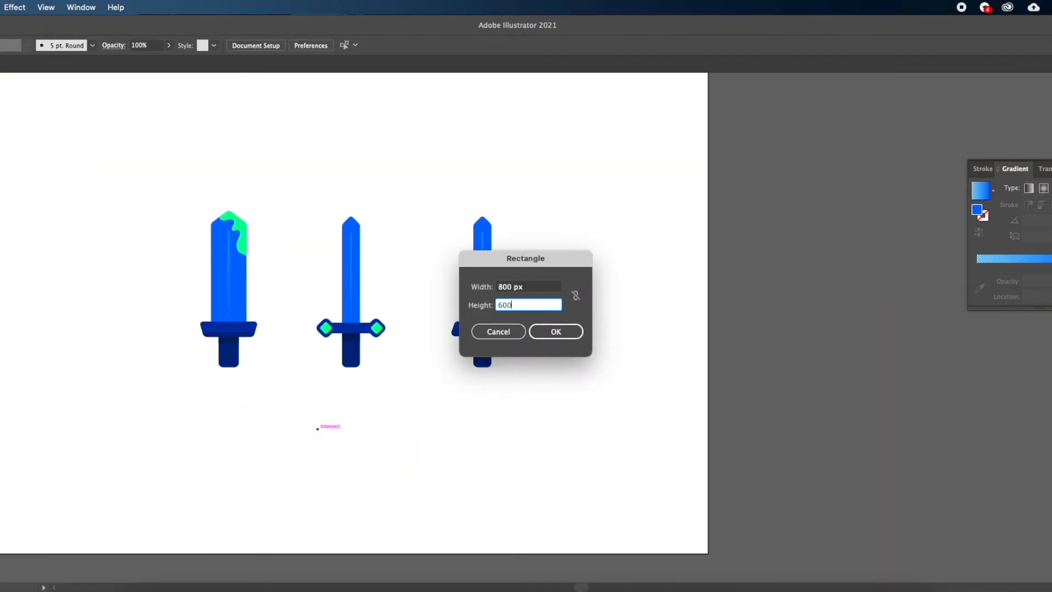
{"action": "key", "text": "Return"}
{"action": "left_click", "coordinate": [297, 45]}
{"action": "left_click", "coordinate": [345, 45]}
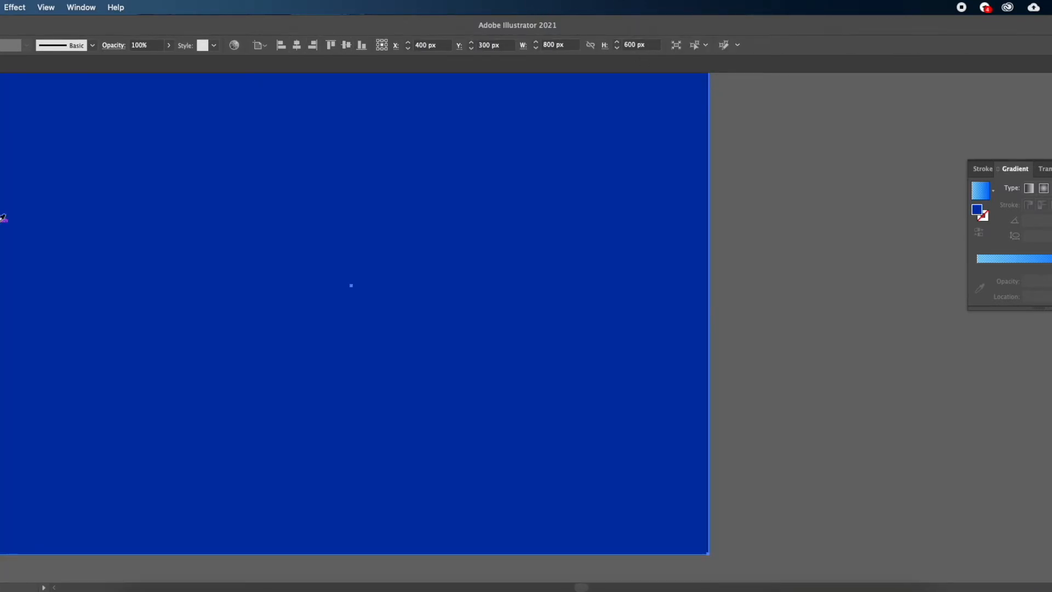
Step: Send the 800 by 600 px rectangle behind the swords and change its fill to a dark navy blue
{"action": "double_click", "coordinate": [1, 461]}
{"action": "left_click_drag", "start_coordinate": [836, 338], "coordinate": [847, 383]}
{"action": "left_click", "coordinate": [964, 285]}
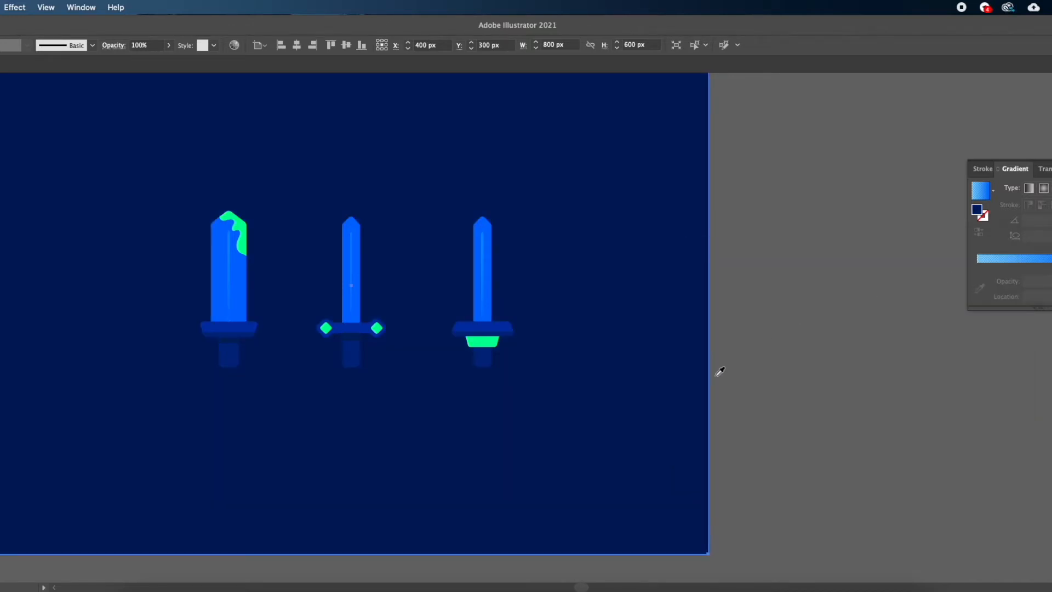
Step: Darken the background rectangle's fill further to a near-black navy and lock the rectangle
{"action": "scroll", "coordinate": [57, 392], "scroll_direction": "left", "scroll_amount": 3}
{"action": "double_click", "coordinate": [1, 461]}
{"action": "left_click_drag", "start_coordinate": [842, 390], "coordinate": [843, 404]}
{"action": "key", "text": "Return"}
{"action": "scroll", "coordinate": [831, 395], "scroll_direction": "left", "scroll_amount": 3}
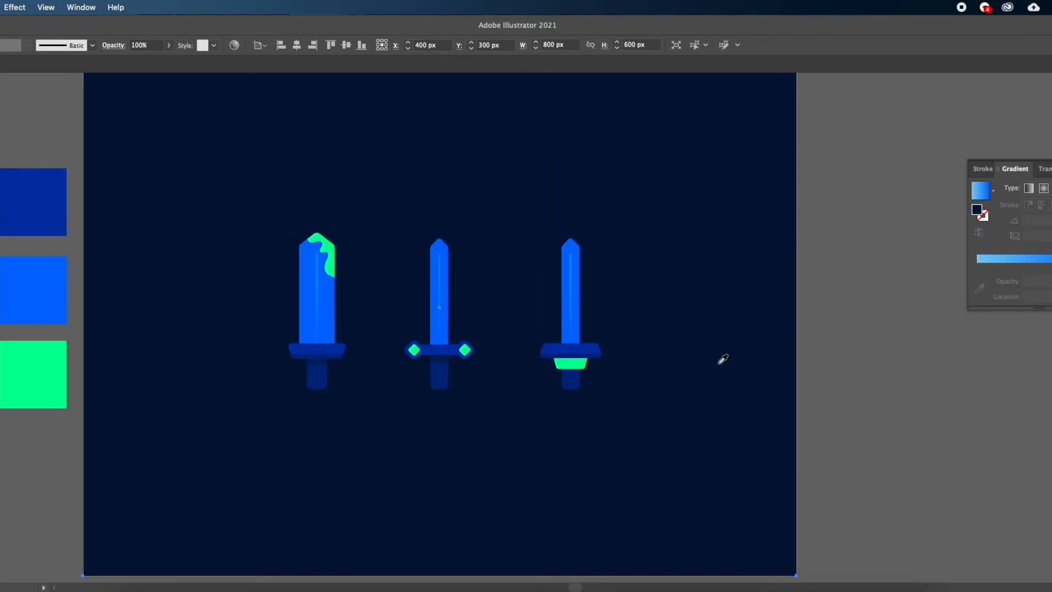
{"action": "key", "text": "super+2"}
Step: Draw a tall rectangle about 13 by 158 px between the first and second swords and fill it with the accent green
{"action": "scroll", "coordinate": [583, 211], "scroll_direction": "left", "scroll_amount": 1}
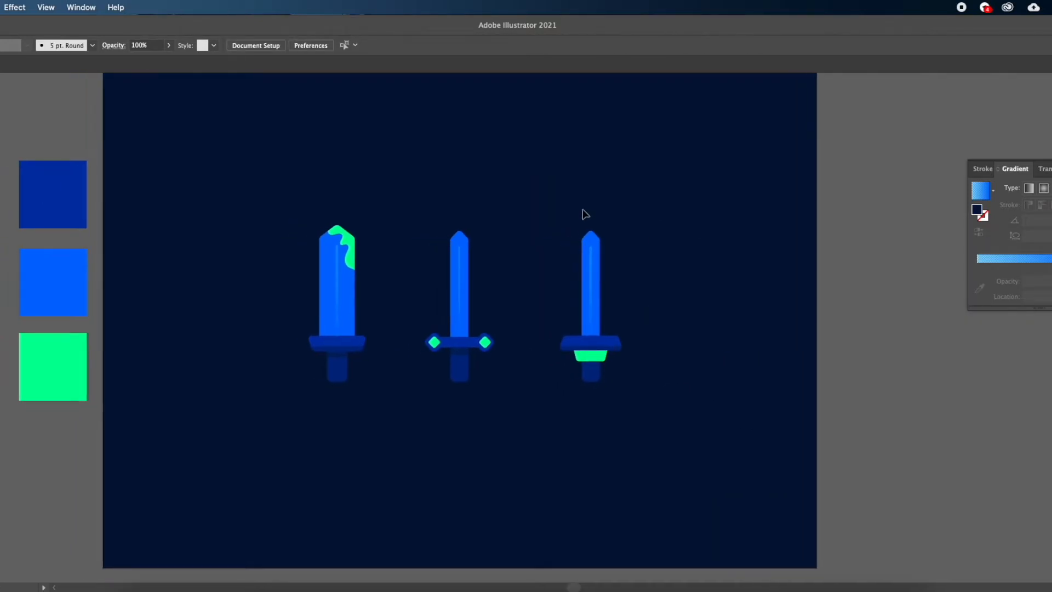
{"action": "scroll", "coordinate": [341, 290], "scroll_direction": "up", "scroll_amount": 3}
{"action": "scroll", "coordinate": [388, 313], "scroll_direction": "up", "scroll_amount": 1}
{"action": "key", "text": "m"}
{"action": "left_click_drag", "start_coordinate": [448, 241], "coordinate": [431, 435]}
{"action": "key", "text": "i"}
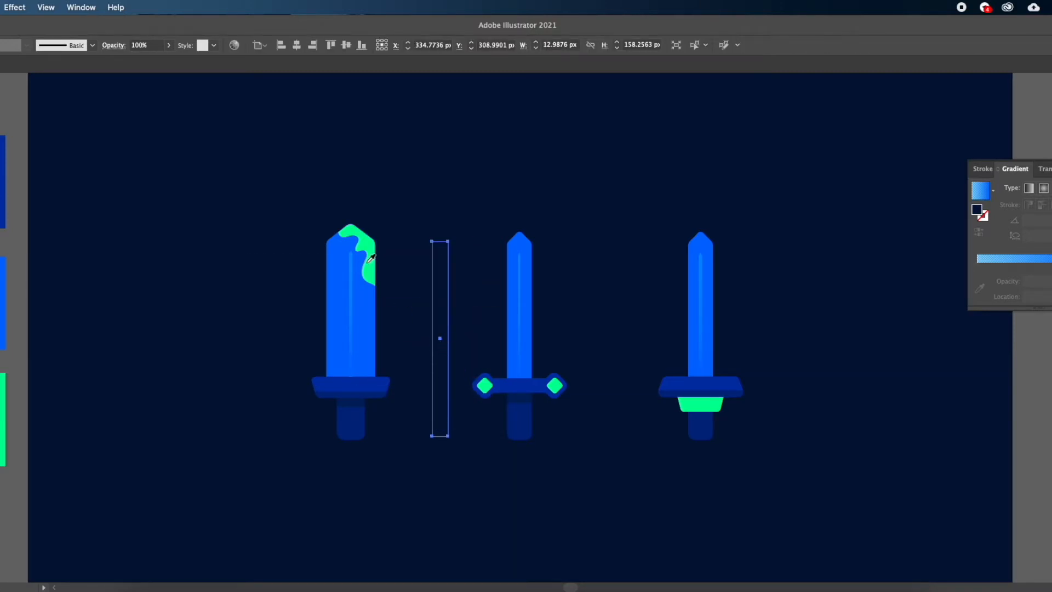
{"action": "left_click", "coordinate": [368, 266]}
{"action": "key", "text": "v"}
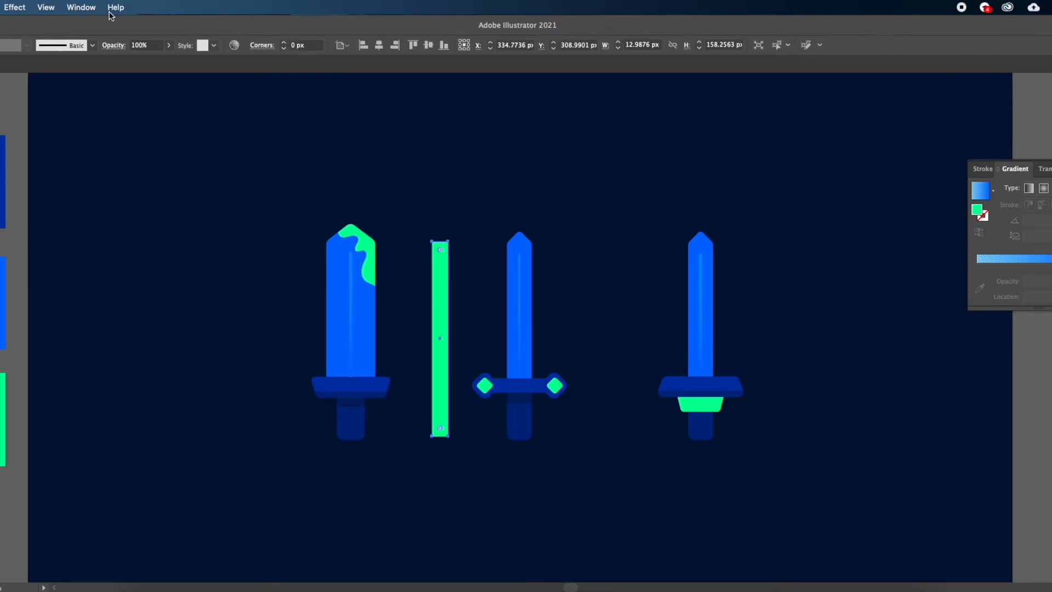
Step: Set the document raster effects to add 500 px around objects
{"action": "left_click", "coordinate": [45, 7]}
{"action": "mouse_move", "coordinate": [84, 7]}
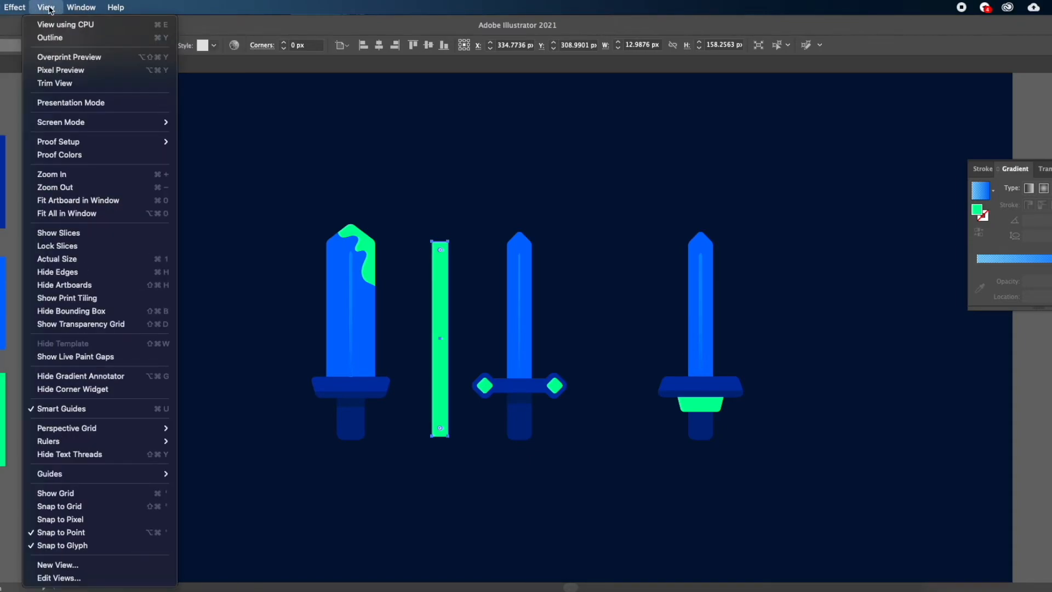
{"action": "mouse_move", "coordinate": [15, 8]}
{"action": "left_click", "coordinate": [28, 56]}
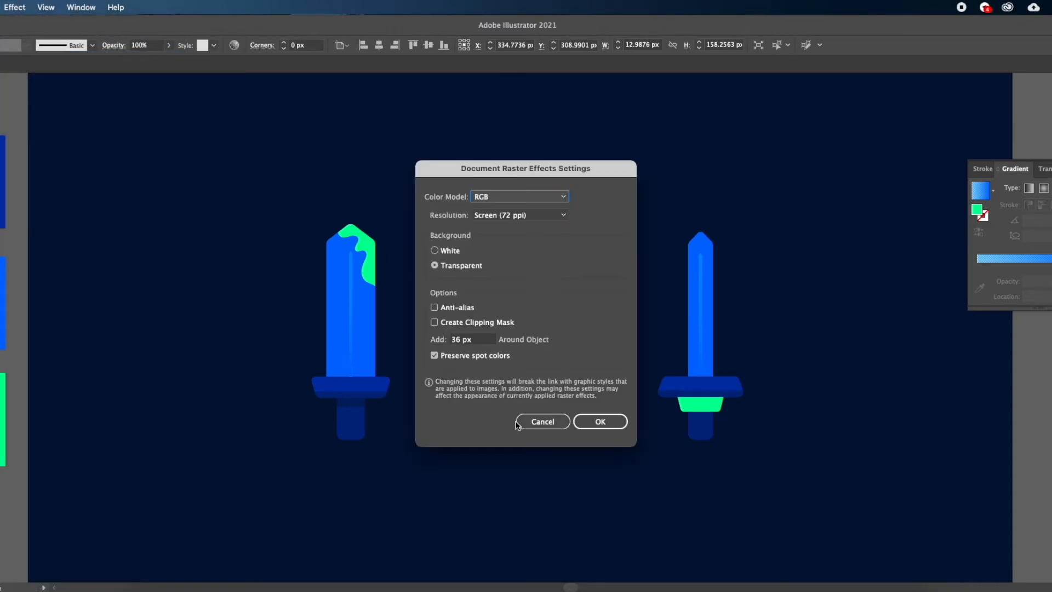
{"action": "left_click", "coordinate": [485, 341]}
{"action": "type", "text": "100"}
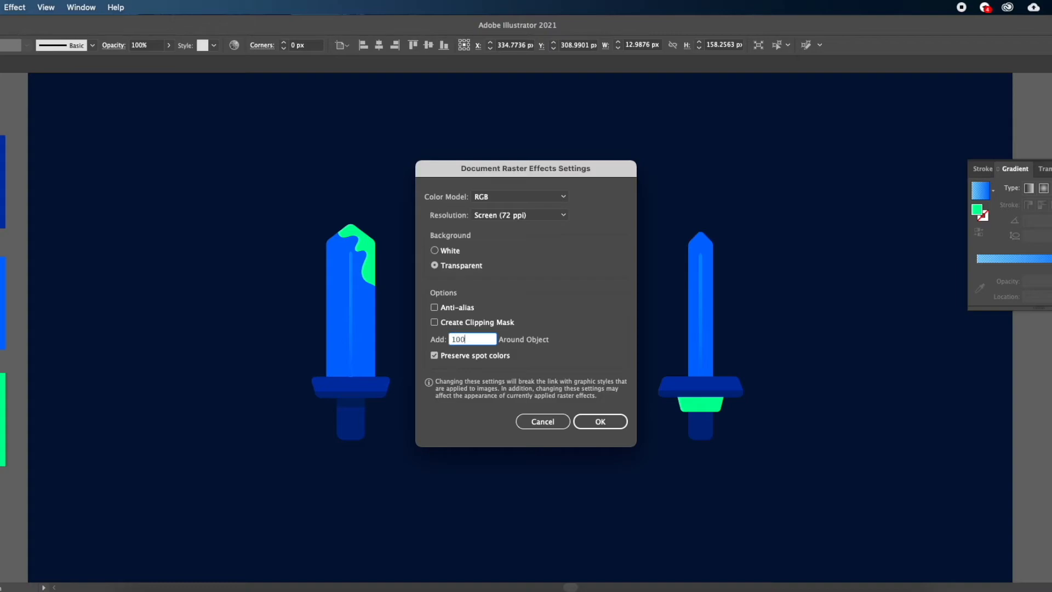
{"action": "key", "text": "BackSpace"}
{"action": "key", "text": "BackSpace"}
{"action": "key", "text": "BackSpace"}
{"action": "type", "text": "500"}
{"action": "key", "text": "Return"}
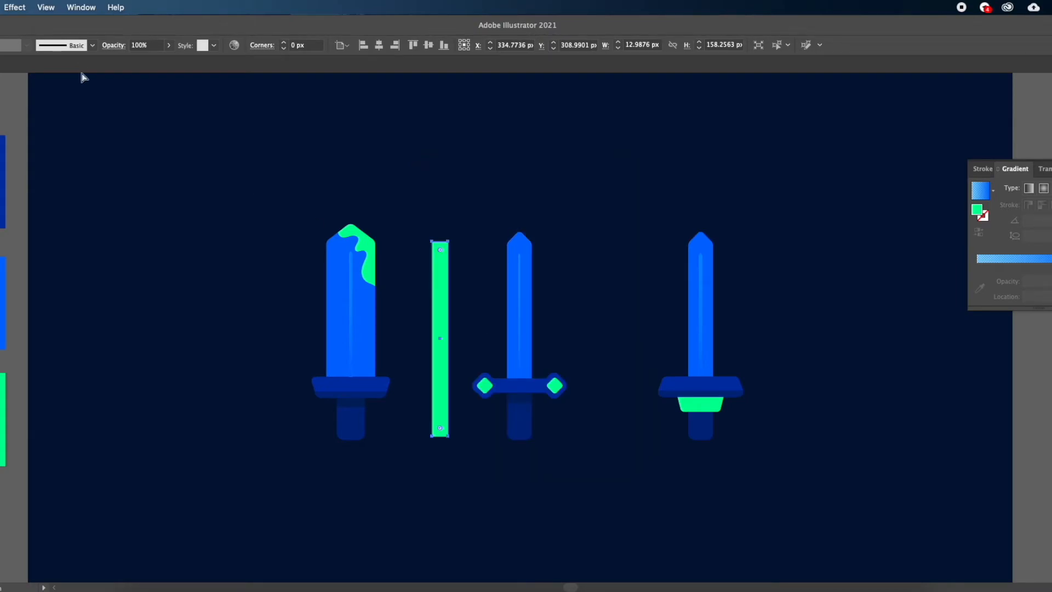
Step: Apply a wide blur effect to the tall green rectangle to turn it into a soft glow
{"action": "left_click", "coordinate": [116, 8]}
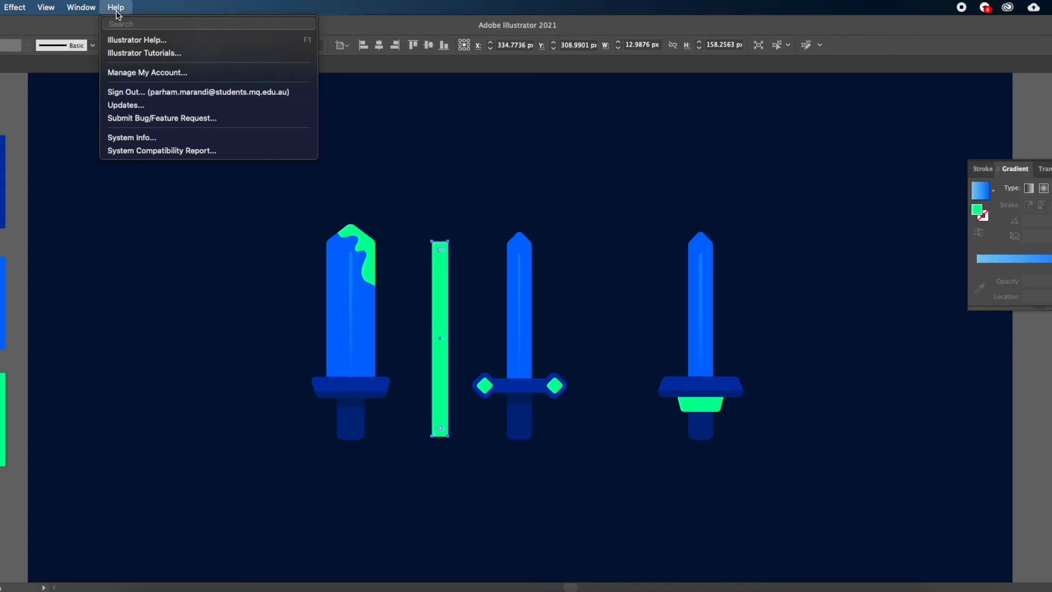
{"action": "type", "text": "blu"}
{"action": "left_click", "coordinate": [153, 67]}
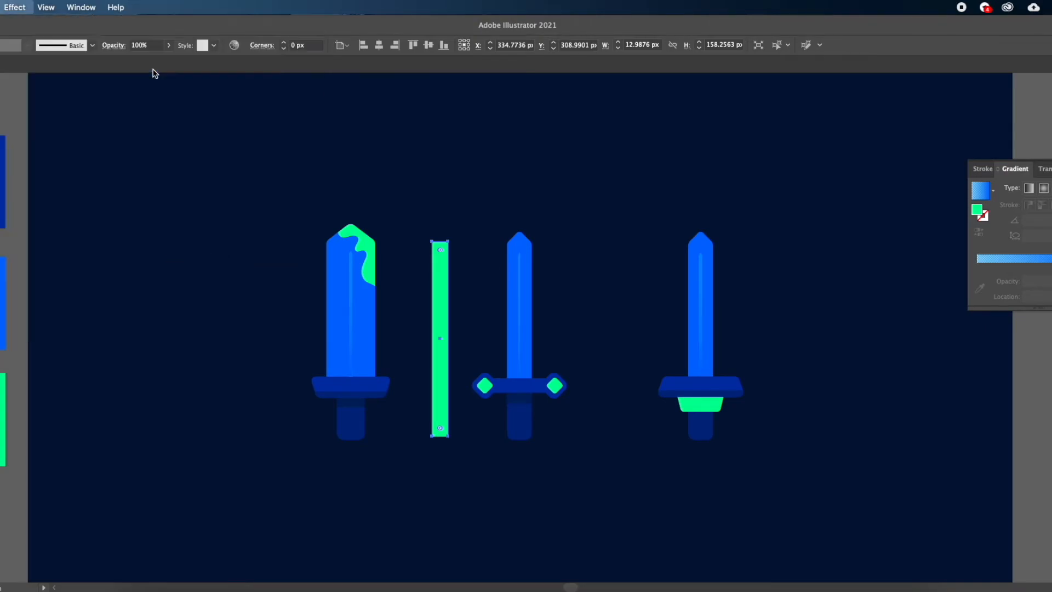
{"action": "left_click_drag", "start_coordinate": [548, 268], "coordinate": [679, 237]}
{"action": "mouse_move", "coordinate": [633, 265]}
{"action": "left_mouse_down"}
{"action": "mouse_move", "coordinate": [648, 270]}
{"action": "mouse_move", "coordinate": [637, 266]}
{"action": "left_mouse_up"}
{"action": "left_click", "coordinate": [722, 294]}
Step: Move the blurred green rectangle onto the middle of the first sword and send it behind the sword
{"action": "left_click_drag", "start_coordinate": [442, 341], "coordinate": [353, 343]}
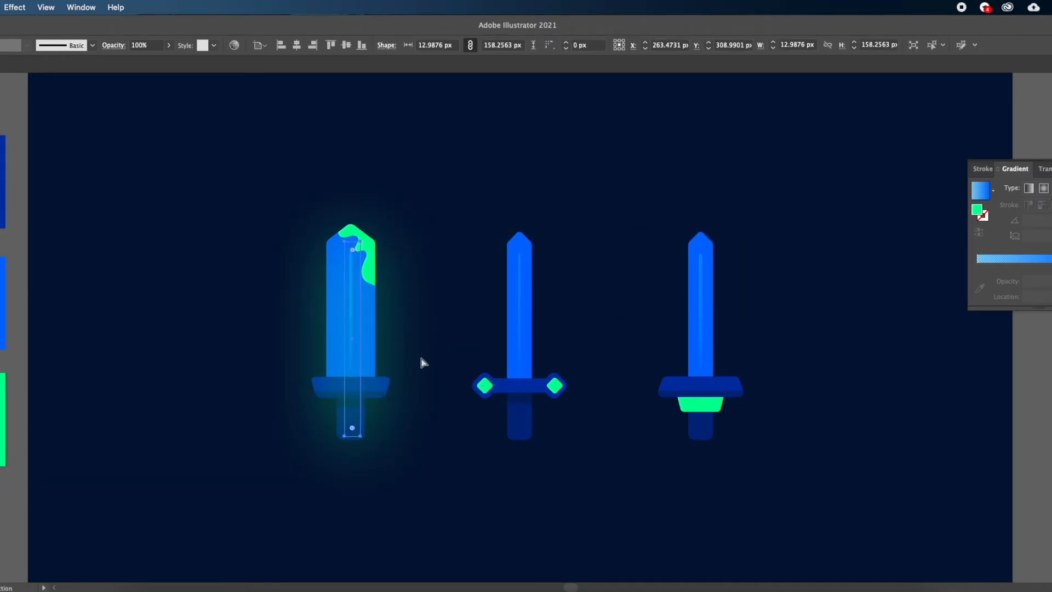
{"action": "key", "text": "super+shift+["}
{"action": "key", "text": "v"}
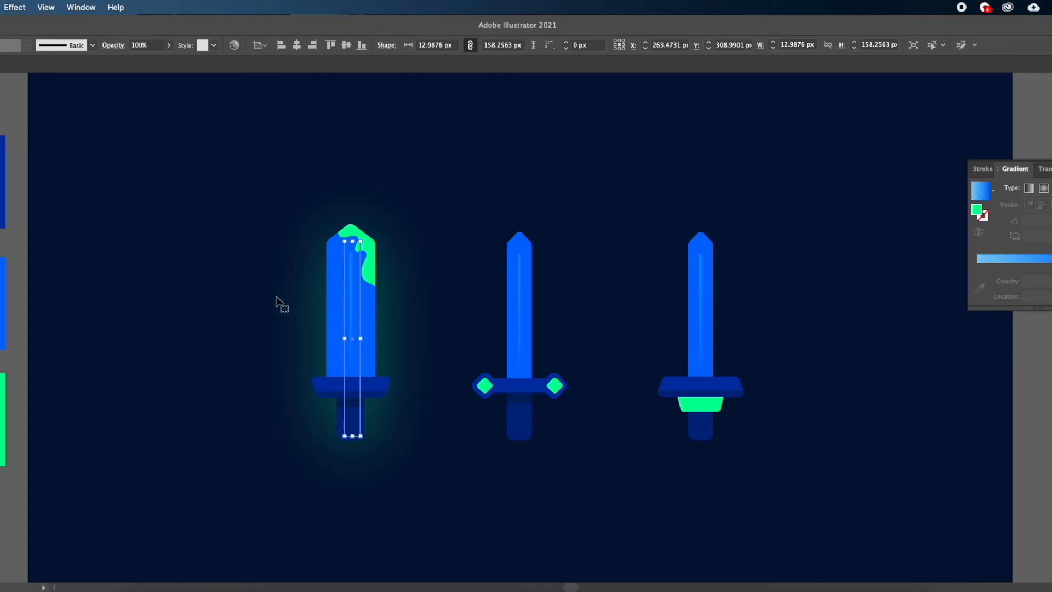
Step: Recolour the glow behind the first sword with the bright blue swatch, lightened to 1D79FF
{"action": "key", "text": "i"}
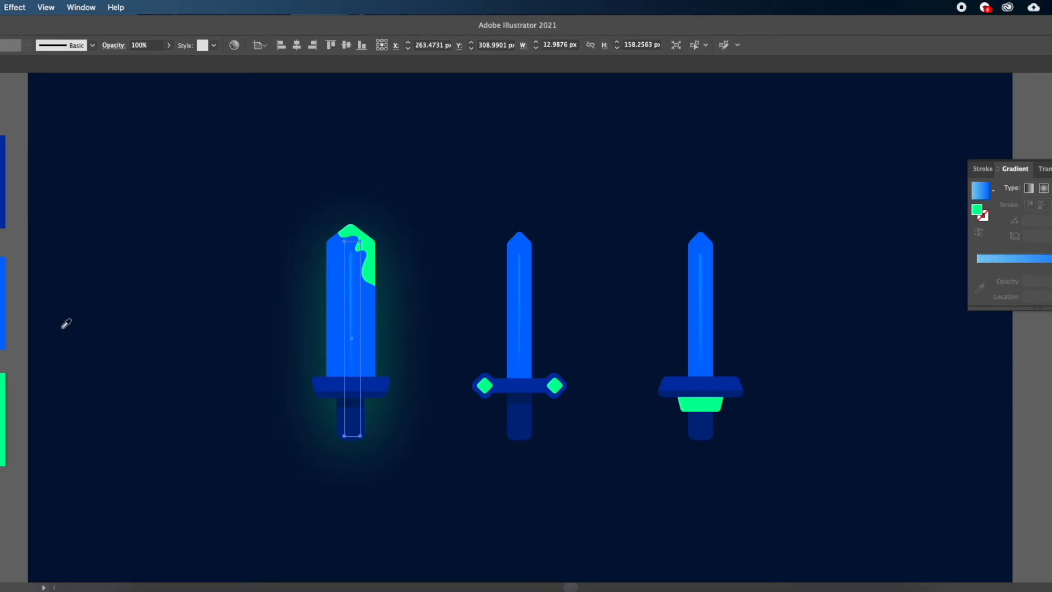
{"action": "left_click", "coordinate": [2, 303]}
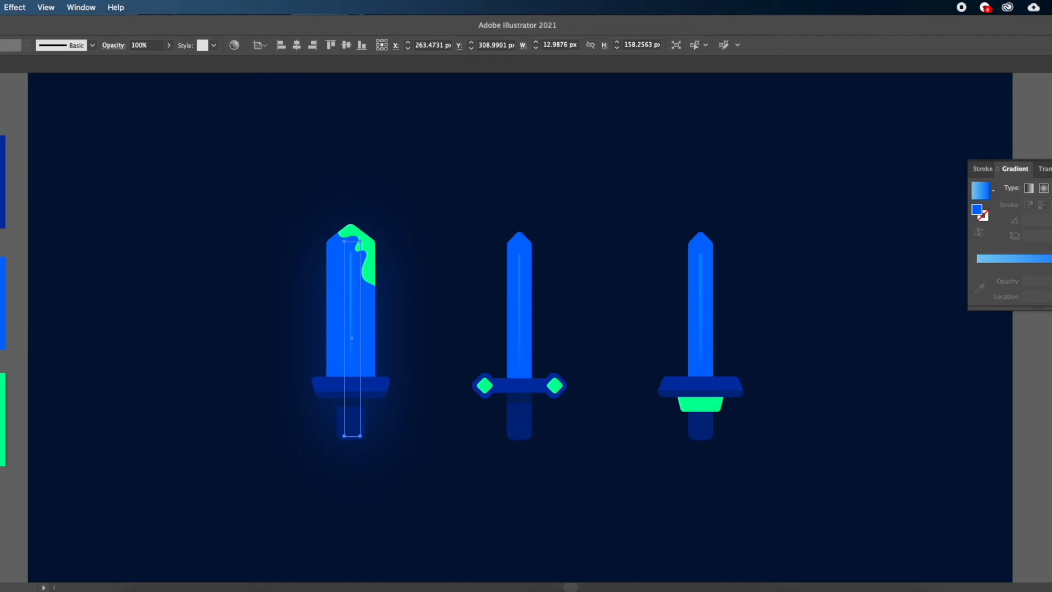
{"action": "left_click_drag", "start_coordinate": [841, 284], "coordinate": [825, 276]}
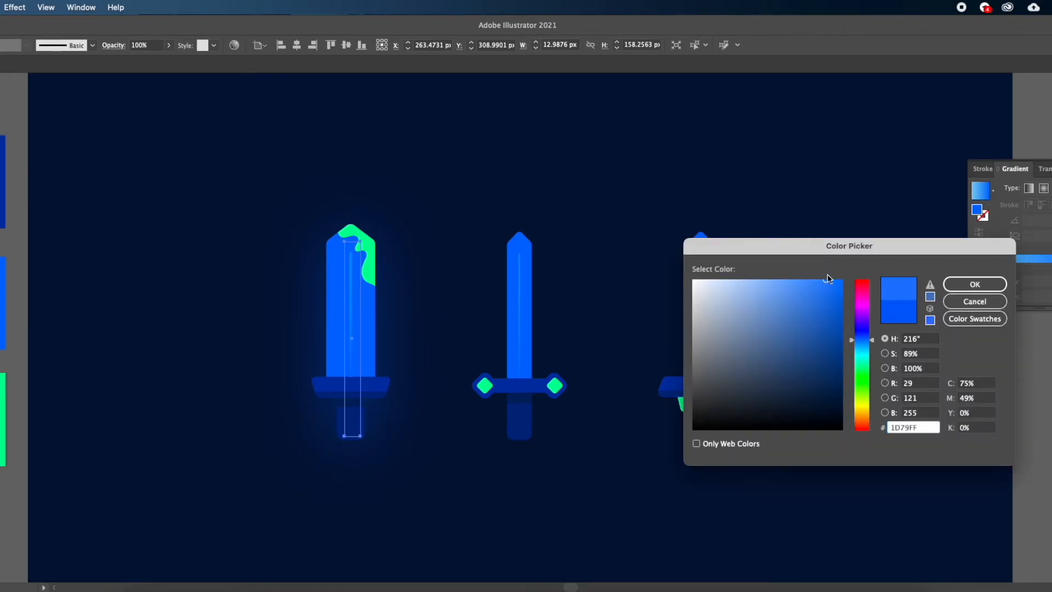
{"action": "key", "text": "Return"}
Step: Copy the blurred blue rectangle onto the second and third swords
{"action": "key", "text": "v"}
{"action": "left_click", "coordinate": [602, 417]}
{"action": "left_click", "coordinate": [398, 348]}
{"action": "left_click_drag", "start_coordinate": [351, 336], "coordinate": [453, 336]}
{"action": "key", "text": "super+z"}
{"action": "left_click", "coordinate": [378, 414]}
{"action": "left_click_drag", "start_coordinate": [379, 414], "coordinate": [723, 419]}
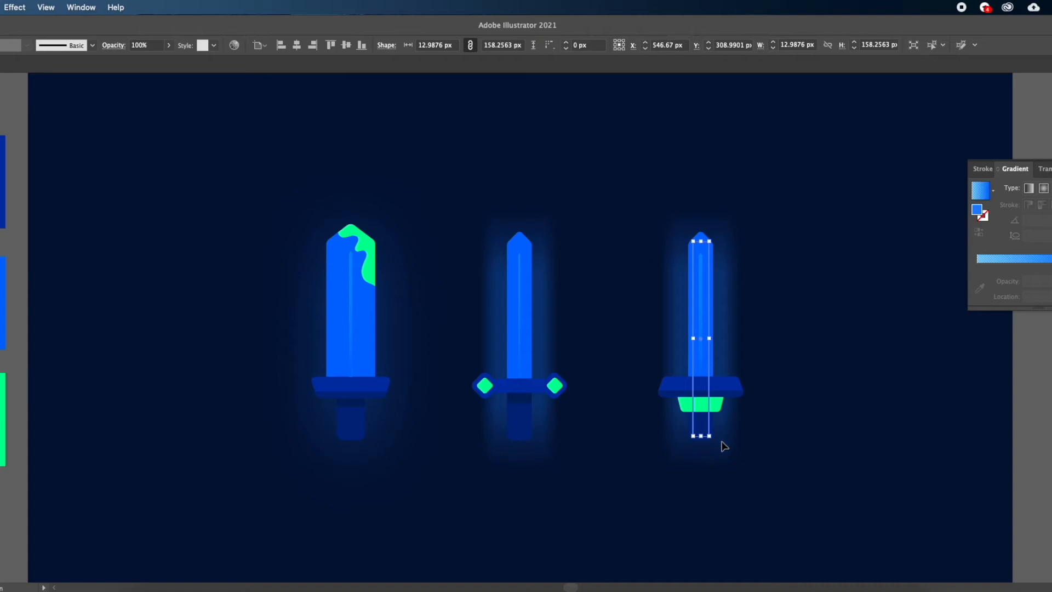
Step: Delete the glow copies from the second and third swords
{"action": "left_click", "coordinate": [723, 521]}
{"action": "scroll", "coordinate": [646, 483], "scroll_direction": "down", "scroll_amount": 5}
{"action": "scroll", "coordinate": [603, 437], "scroll_direction": "up", "scroll_amount": 5}
{"action": "left_click", "coordinate": [591, 349]}
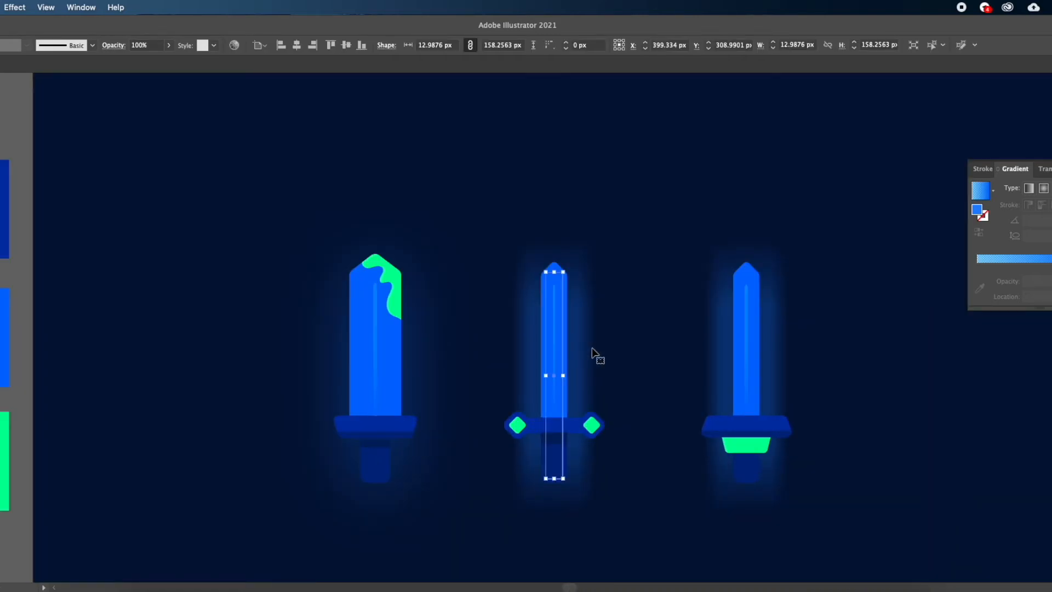
{"action": "key", "text": "Delete"}
{"action": "left_click", "coordinate": [535, 478]}
{"action": "key", "text": "Delete"}
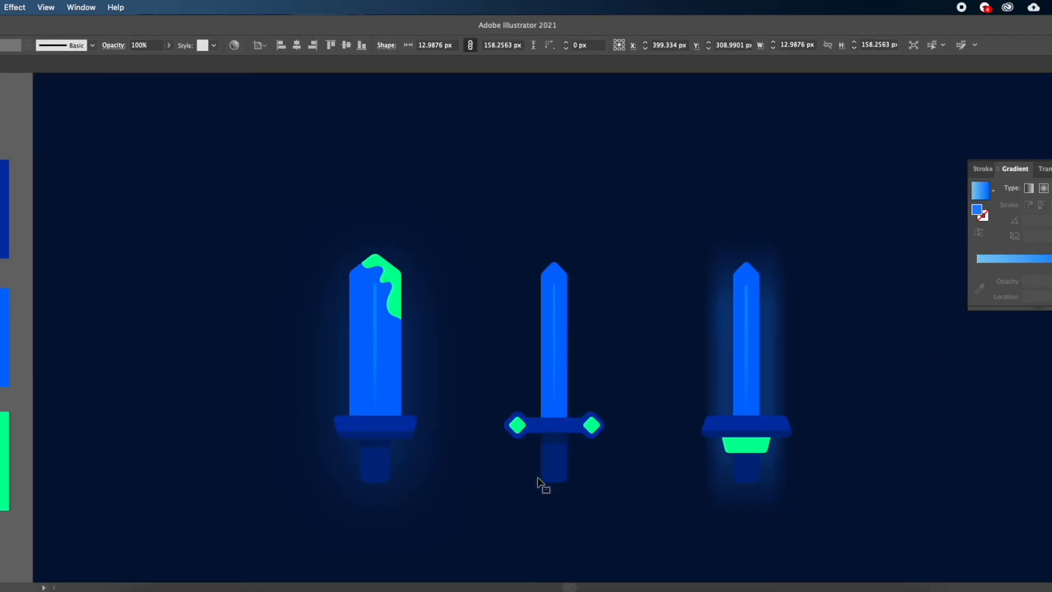
{"action": "left_click", "coordinate": [731, 506]}
{"action": "key", "text": "Delete"}
Step: Paste a copy of the first sword's glow and place glows over the middles of the second and third swords
{"action": "left_click_drag", "start_coordinate": [732, 508], "coordinate": [689, 490]}
{"action": "left_click", "coordinate": [370, 454]}
{"action": "key", "text": "super+c"}
{"action": "key", "text": "super+v"}
{"action": "left_click_drag", "start_coordinate": [444, 418], "coordinate": [508, 450]}
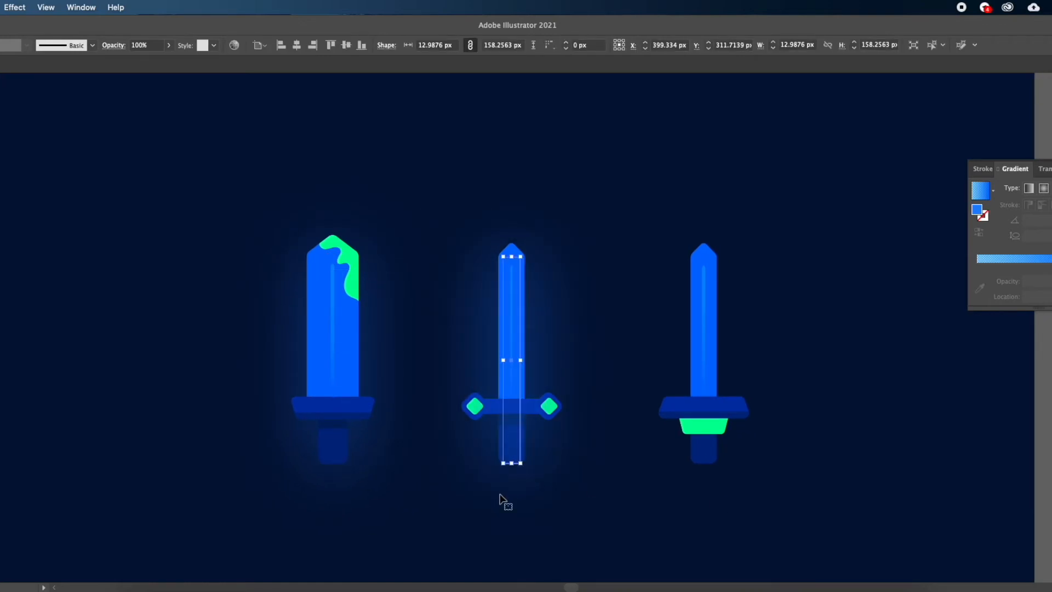
{"action": "key", "text": "super+z"}
{"action": "left_click_drag", "start_coordinate": [444, 314], "coordinate": [701, 357]}
Step: Align the three blue glow rectangles by their vertical centres
{"action": "left_click", "coordinate": [821, 415]}
{"action": "left_click", "coordinate": [765, 370]}
{"action": "left_click", "coordinate": [533, 354], "text": "shift"}
{"action": "left_click", "coordinate": [409, 346], "text": "shift"}
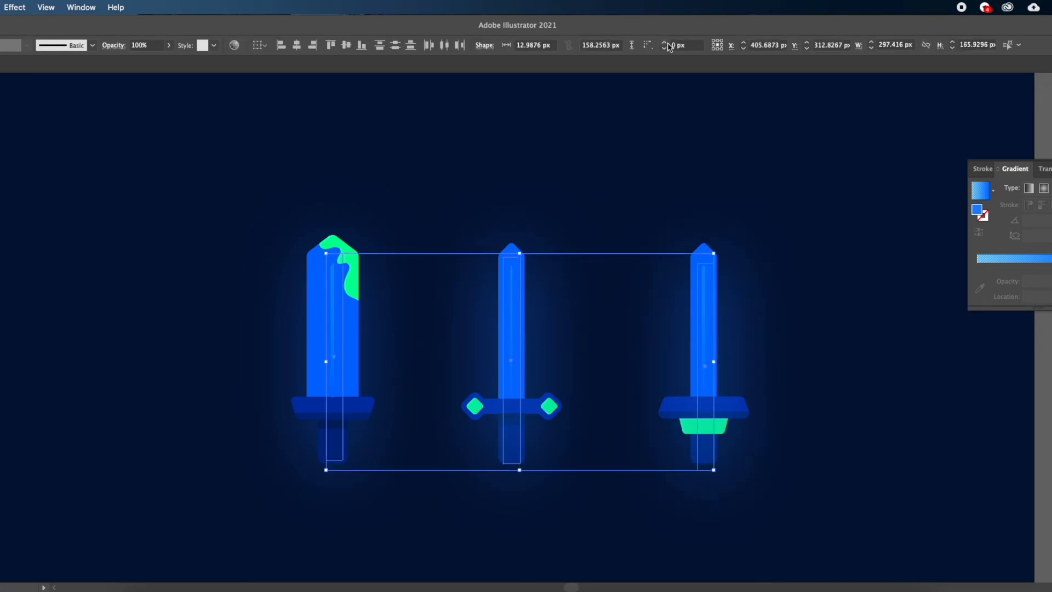
{"action": "left_click", "coordinate": [346, 46]}
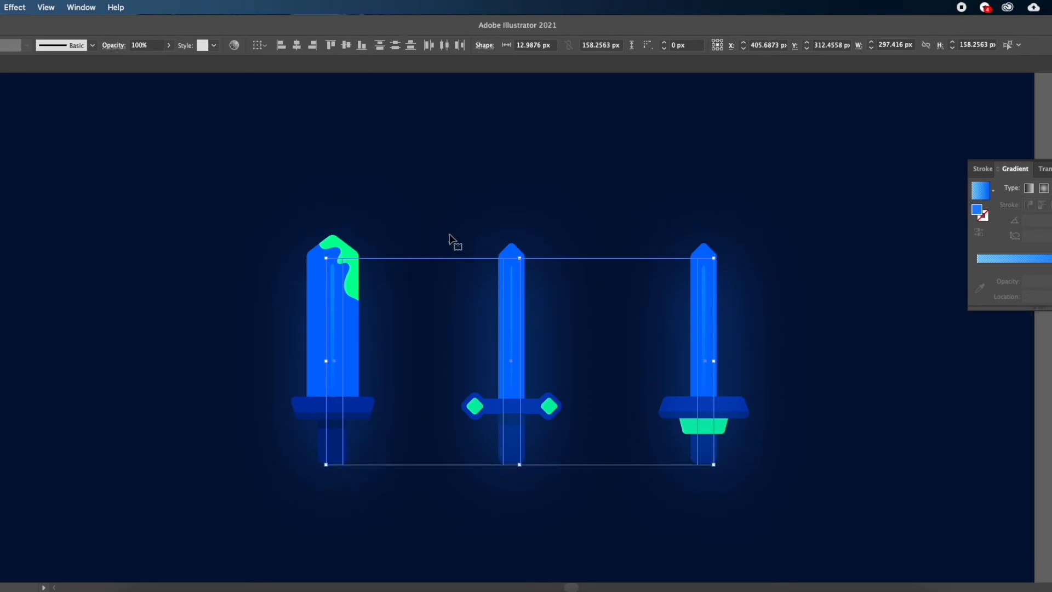
{"action": "key", "text": "super+z"}
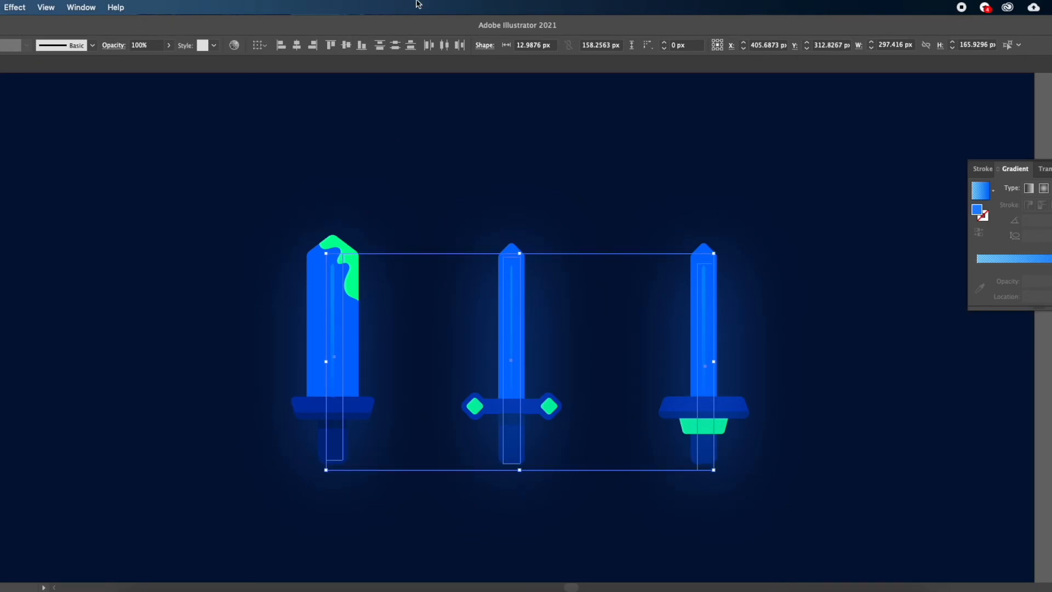
{"action": "left_click", "coordinate": [346, 46]}
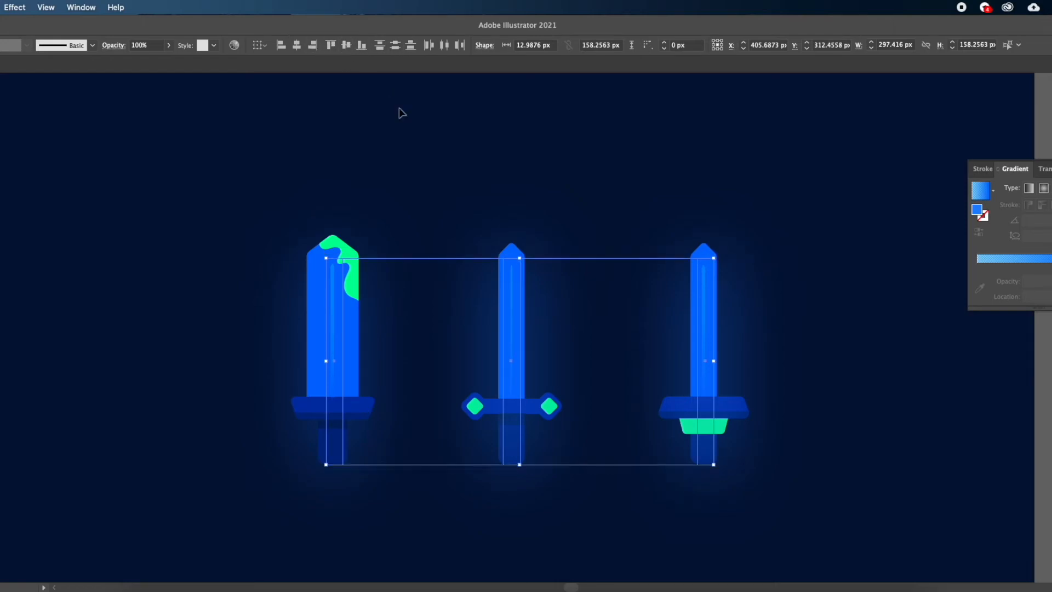
{"action": "key", "text": "super+z"}
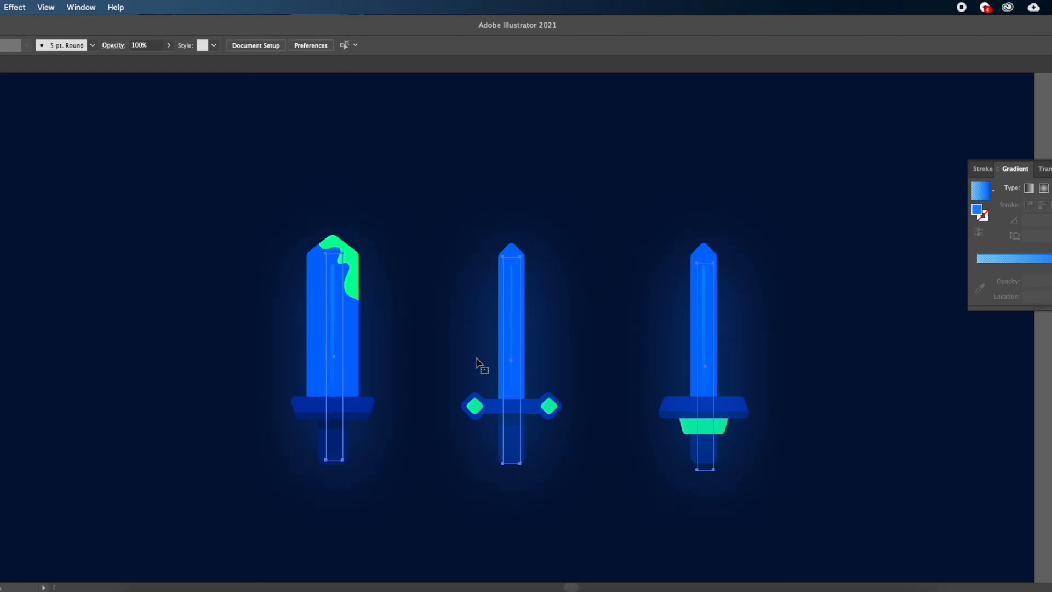
{"action": "left_click", "coordinate": [346, 46]}
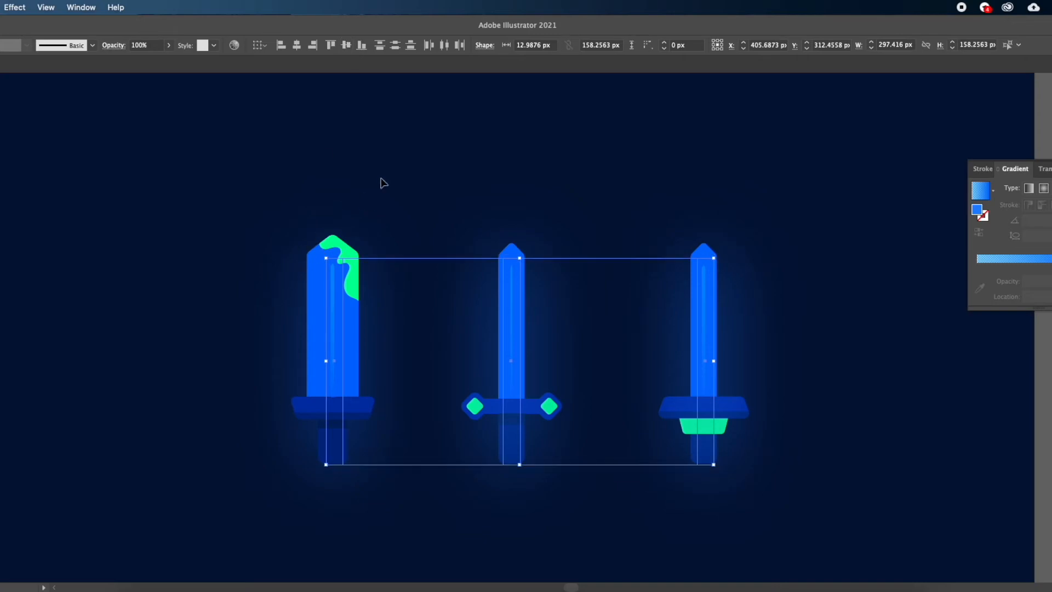
Step: Set the opacity of the three blue glow rectangles to 50%
{"action": "left_click", "coordinate": [157, 46]}
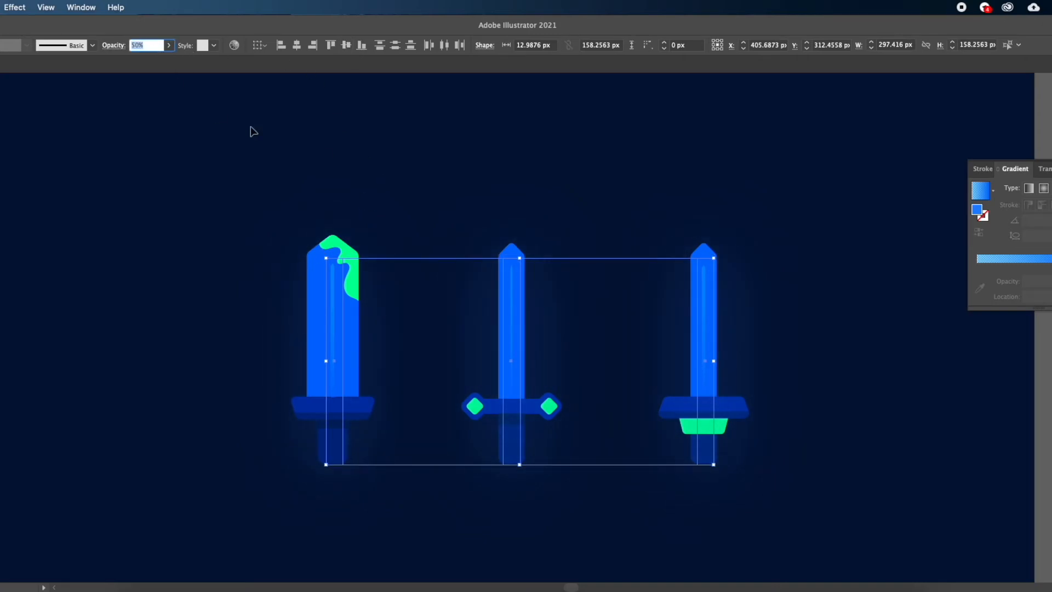
{"action": "key", "text": "Return"}
{"action": "left_click", "coordinate": [278, 234]}
{"action": "left_click", "coordinate": [394, 176]}
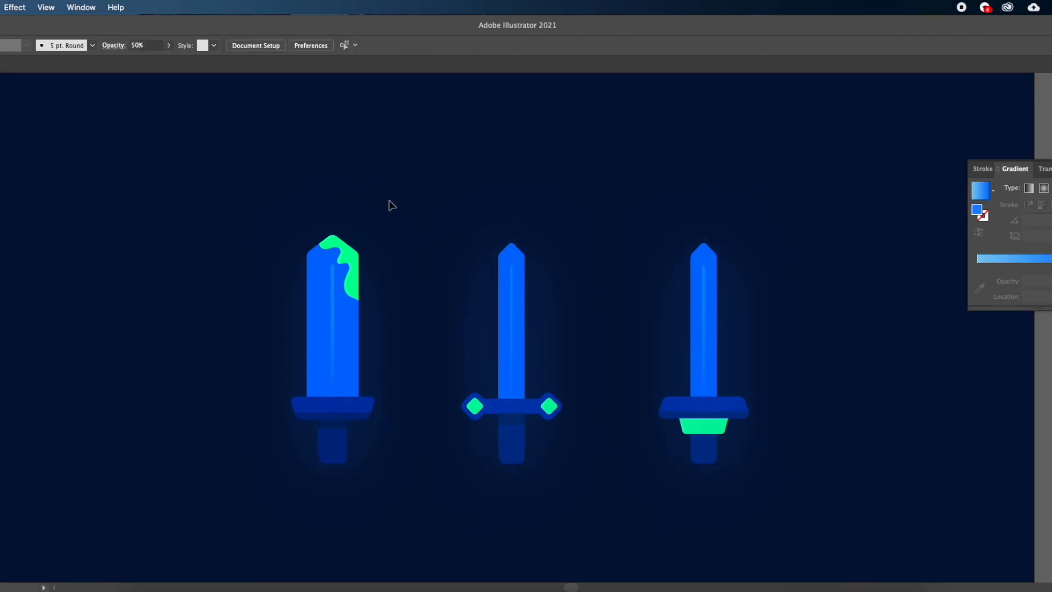
{"action": "scroll", "coordinate": [373, 225], "scroll_direction": "up", "scroll_amount": 3}
{"action": "left_click", "coordinate": [322, 251]}
{"action": "scroll", "coordinate": [322, 252], "scroll_direction": "up", "scroll_amount": 3}
{"action": "scroll", "coordinate": [694, 359], "scroll_direction": "down", "scroll_amount": 2}
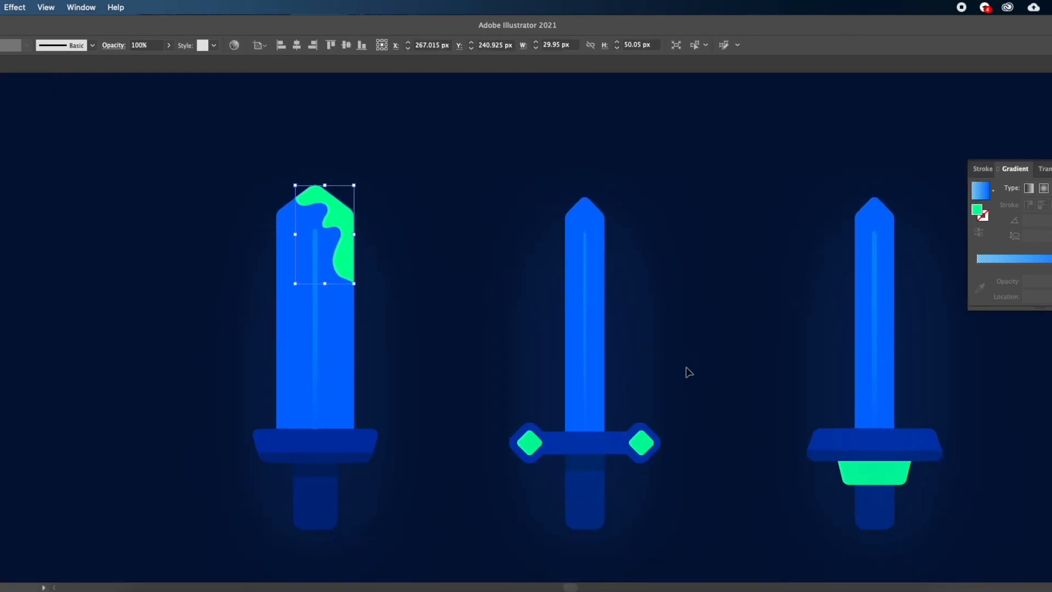
{"action": "left_click", "coordinate": [640, 443], "text": "shift"}
{"action": "left_click", "coordinate": [888, 475], "text": "shift"}
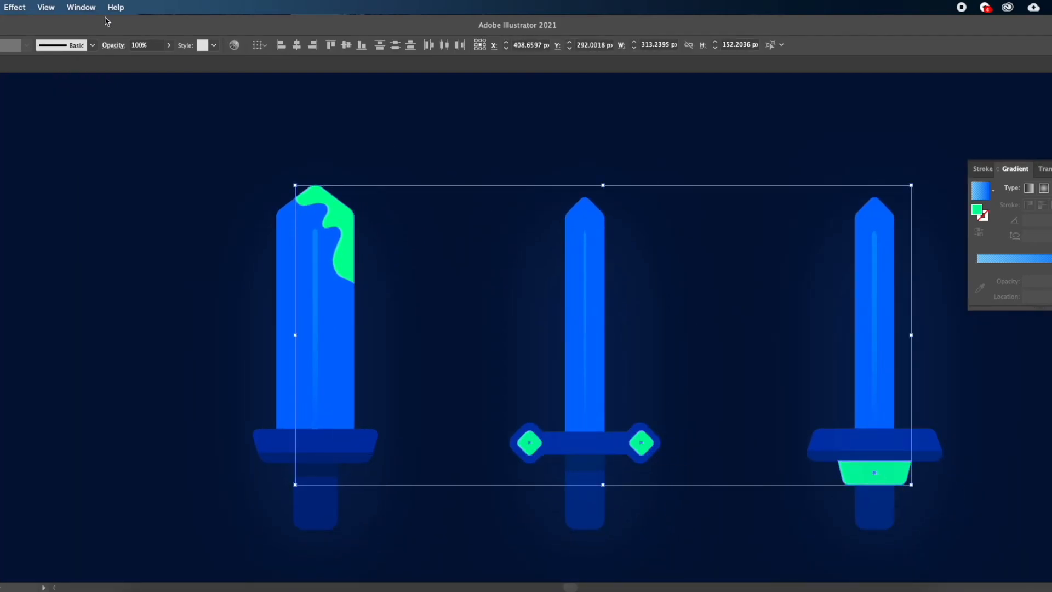
{"action": "left_click", "coordinate": [116, 7]}
{"action": "type", "text": "out"}
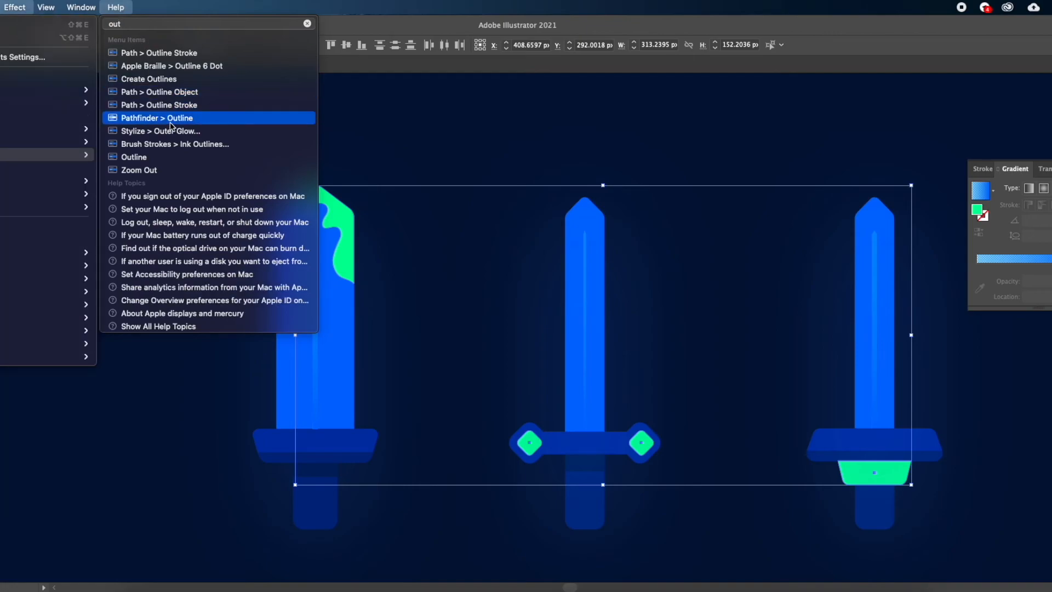
{"action": "left_click", "coordinate": [207, 134]}
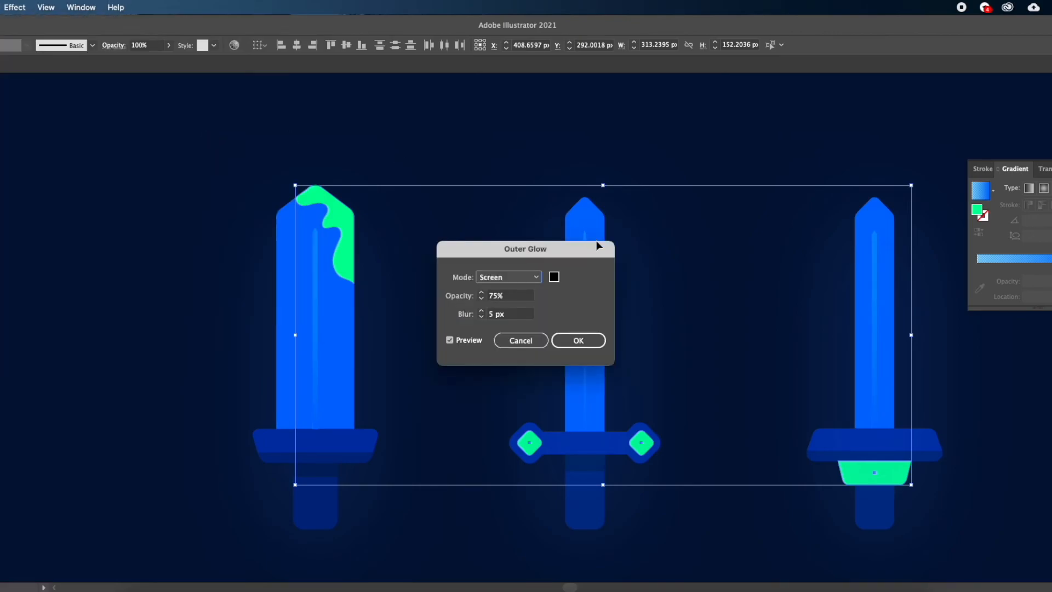
{"action": "left_click", "coordinate": [554, 277]}
{"action": "left_click", "coordinate": [972, 301]}
{"action": "left_click", "coordinate": [536, 339]}
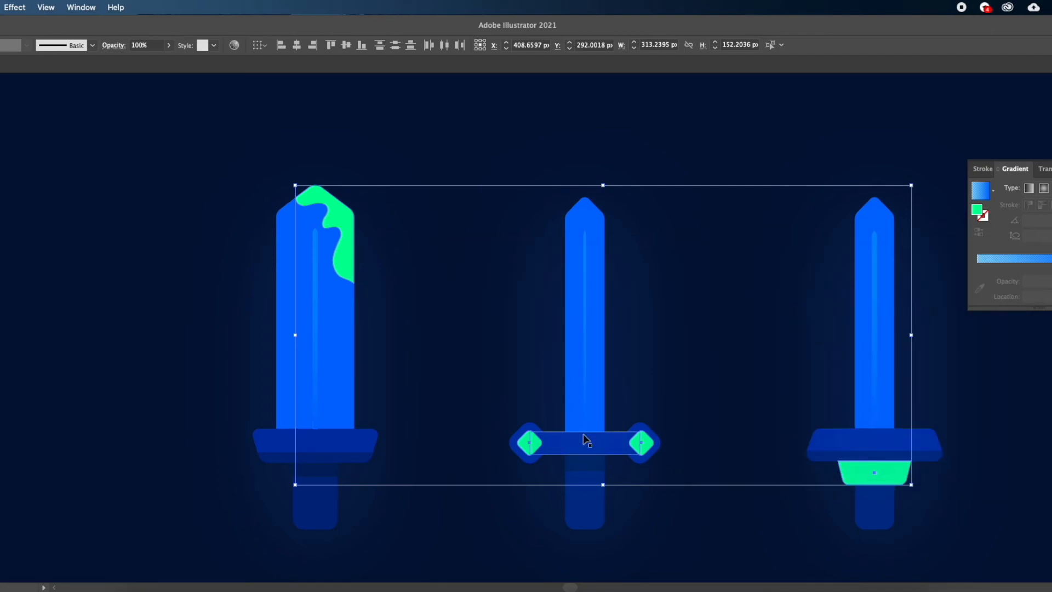
Step: Copy the accent green's hex code 1BFD92 from a guard diamond and select the drip, both diamonds and the green collar
{"action": "left_click", "coordinate": [439, 394]}
{"action": "left_click", "coordinate": [529, 443]}
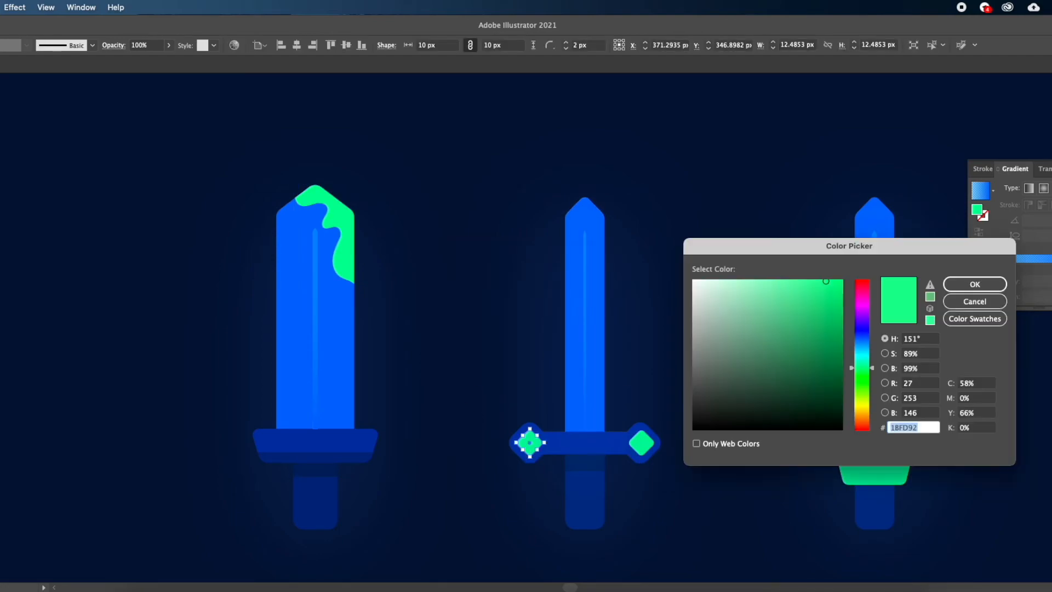
{"action": "left_click", "coordinate": [345, 218]}
{"action": "left_click", "coordinate": [538, 446], "text": "shift"}
{"action": "left_click", "coordinate": [652, 445], "text": "shift"}
{"action": "left_click", "coordinate": [882, 469], "text": "shift"}
Step: Apply an Outer Glow to the green accents in Screen mode with colour 1BFD92, lowered opacity and a 5 px blur
{"action": "left_click", "coordinate": [81, 7]}
{"action": "mouse_move", "coordinate": [117, 8]}
{"action": "type", "text": "outouter"}
{"action": "left_click", "coordinate": [153, 42]}
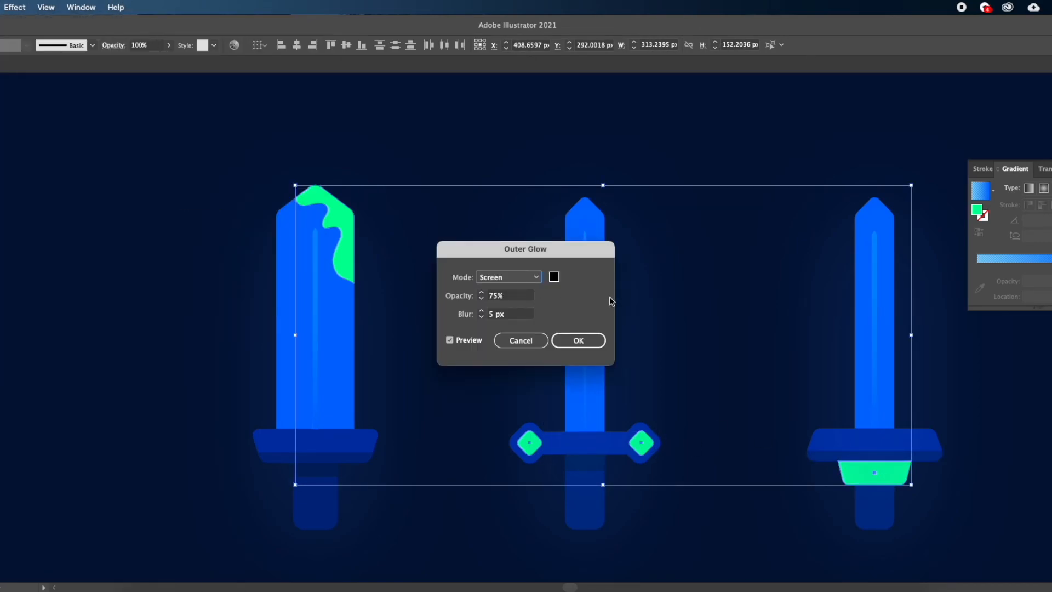
{"action": "left_click", "coordinate": [554, 277]}
{"action": "key", "text": "super+v"}
{"action": "left_click", "coordinate": [963, 289]}
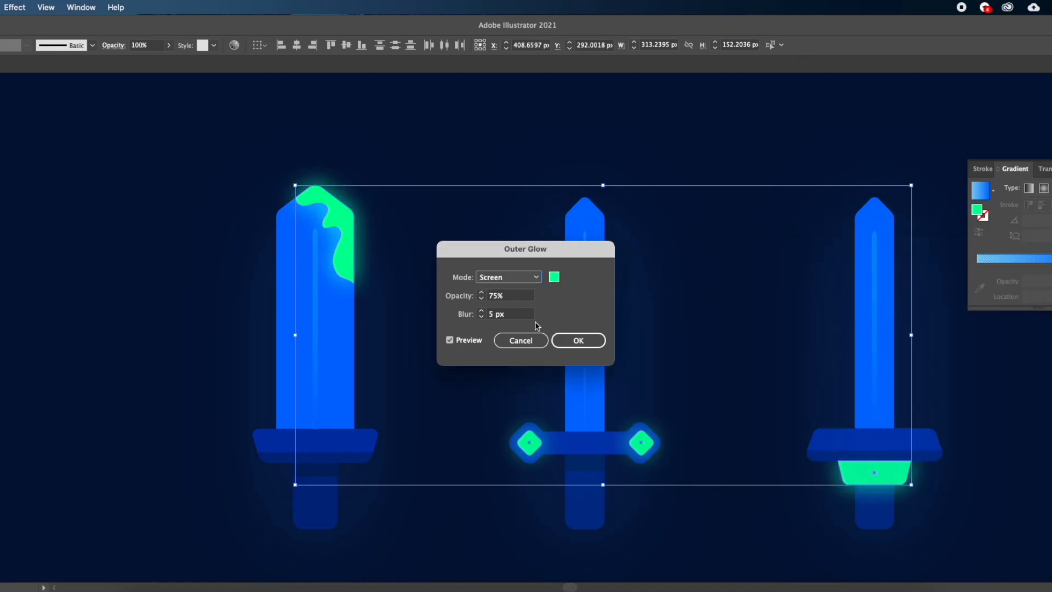
{"action": "left_click", "coordinate": [503, 294]}
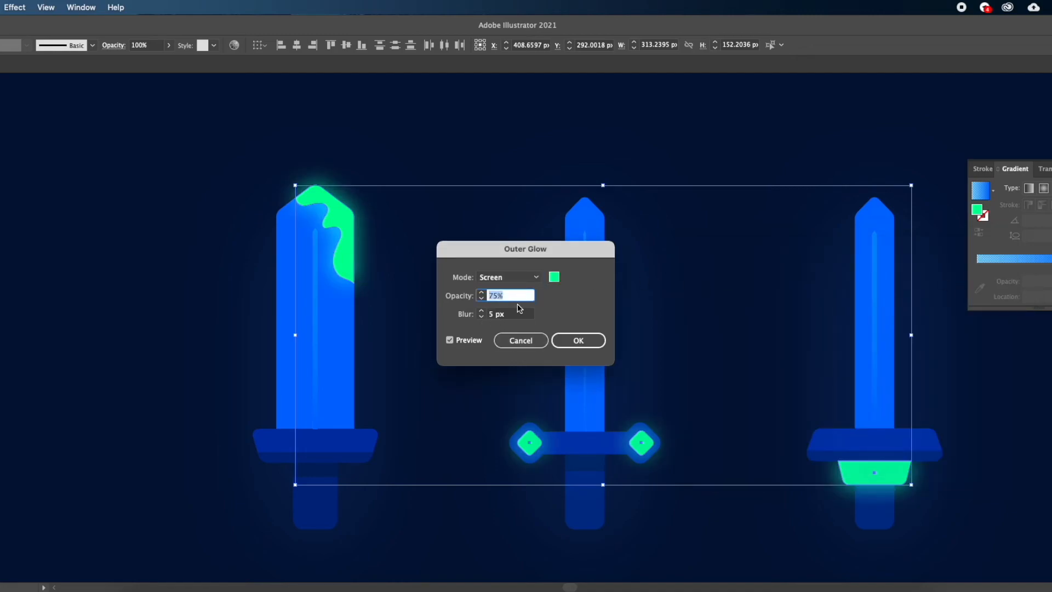
{"action": "type", "text": "4"}
{"action": "key", "text": "Return"}
{"action": "scroll", "coordinate": [446, 451], "scroll_direction": "down", "scroll_amount": 2}
{"action": "scroll", "coordinate": [455, 477], "scroll_direction": "down", "scroll_amount": 2}
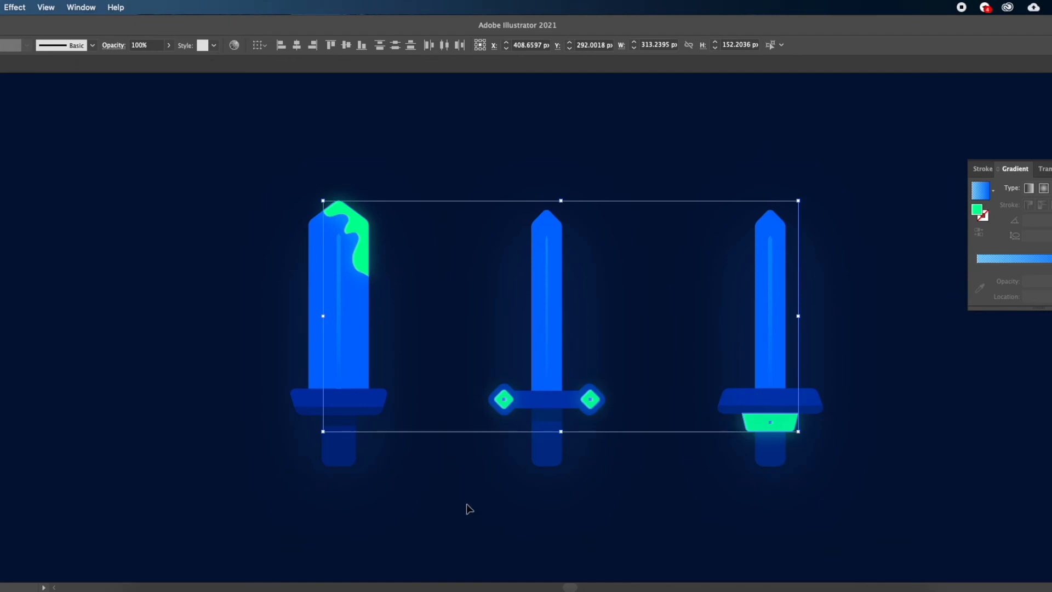
{"action": "left_click", "coordinate": [927, 353]}
{"action": "scroll", "coordinate": [892, 343], "scroll_direction": "down", "scroll_amount": 2}
{"action": "scroll", "coordinate": [826, 331], "scroll_direction": "up", "scroll_amount": 2}
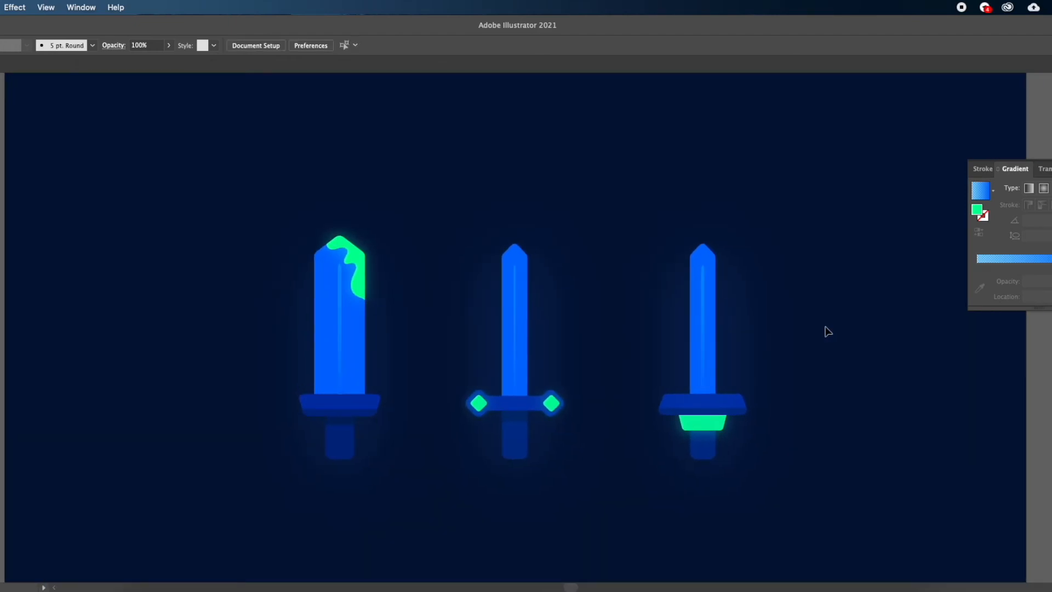
{"action": "scroll", "coordinate": [284, 530], "scroll_direction": "down", "scroll_amount": 2}
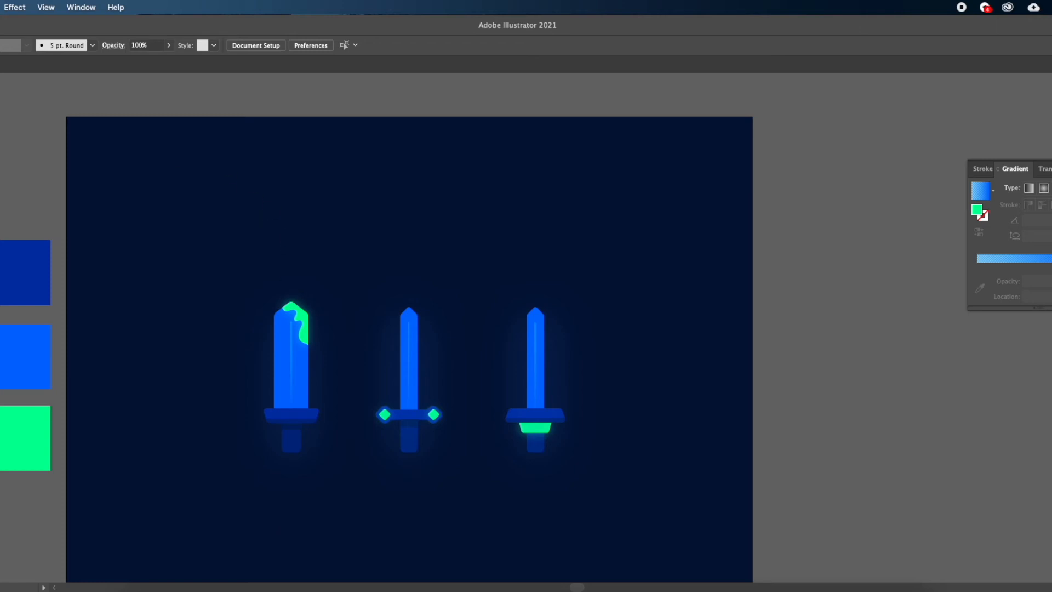
Step: Unlock all locked artwork and lock the background again
{"action": "left_click", "coordinate": [0, 7]}
{"action": "left_click", "coordinate": [6, 109]}
{"action": "key", "text": "super+2"}
Step: Group the first sword and the second sword each with its glow
{"action": "left_click_drag", "start_coordinate": [331, 246], "coordinate": [276, 520]}
{"action": "key", "text": "super+g"}
{"action": "left_click_drag", "start_coordinate": [459, 275], "coordinate": [385, 513]}
{"action": "key", "text": "super+g"}
{"action": "left_click_drag", "start_coordinate": [587, 296], "coordinate": [505, 532]}
{"action": "key", "text": "z"}
{"action": "key", "text": "super+z"}
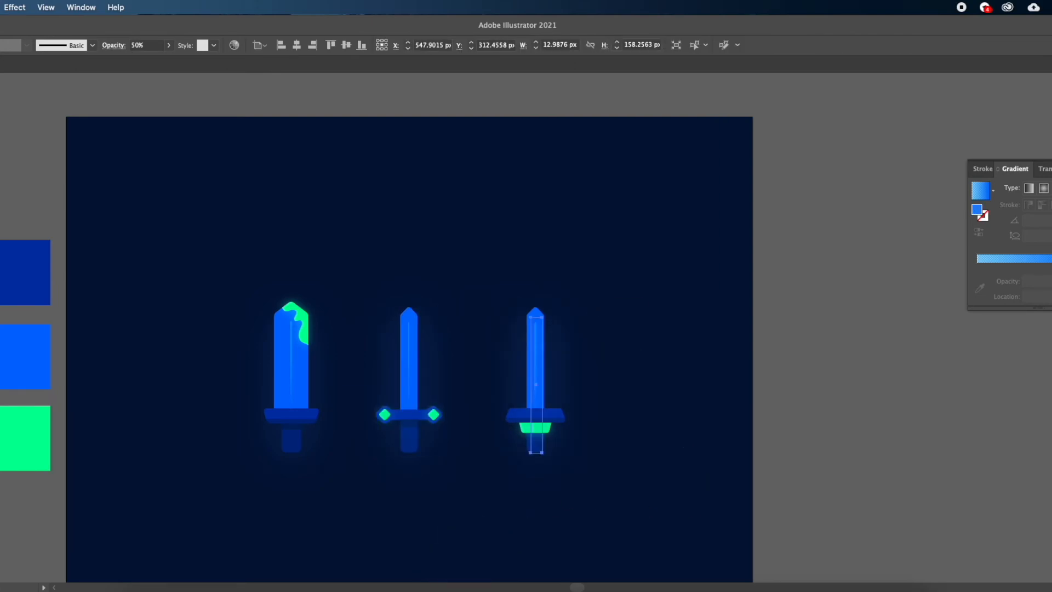
Step: Group the parts of the wide first sword and rotate it about 45 degrees clockwise
{"action": "left_click", "coordinate": [683, 436]}
{"action": "left_click_drag", "start_coordinate": [681, 429], "coordinate": [799, 453]}
{"action": "key", "text": "v"}
{"action": "left_click_drag", "start_coordinate": [485, 436], "coordinate": [185, 368]}
{"action": "key", "text": "super+g"}
{"action": "left_click", "coordinate": [429, 246]}
{"action": "scroll", "coordinate": [429, 245], "scroll_direction": "left", "scroll_amount": 4}
{"action": "left_click_drag", "start_coordinate": [253, 219], "coordinate": [292, 242]}
Step: Rotate the second sword about 45 degrees clockwise to match the first sword
{"action": "left_click", "coordinate": [348, 284]}
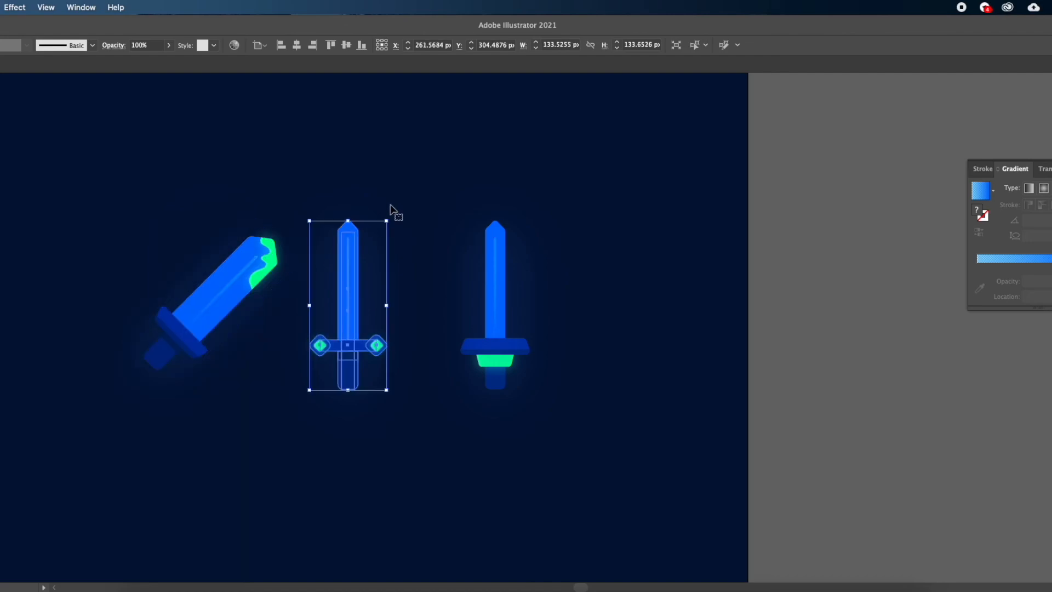
{"action": "left_click_drag", "start_coordinate": [398, 226], "coordinate": [451, 275]}
{"action": "left_click", "coordinate": [575, 188]}
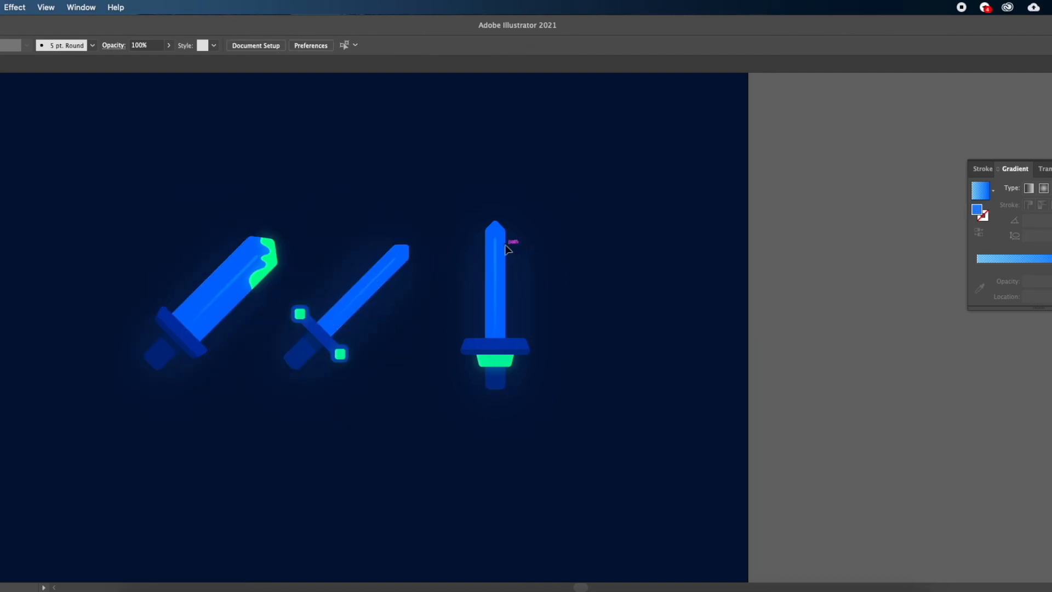
{"action": "key", "text": "super+z"}
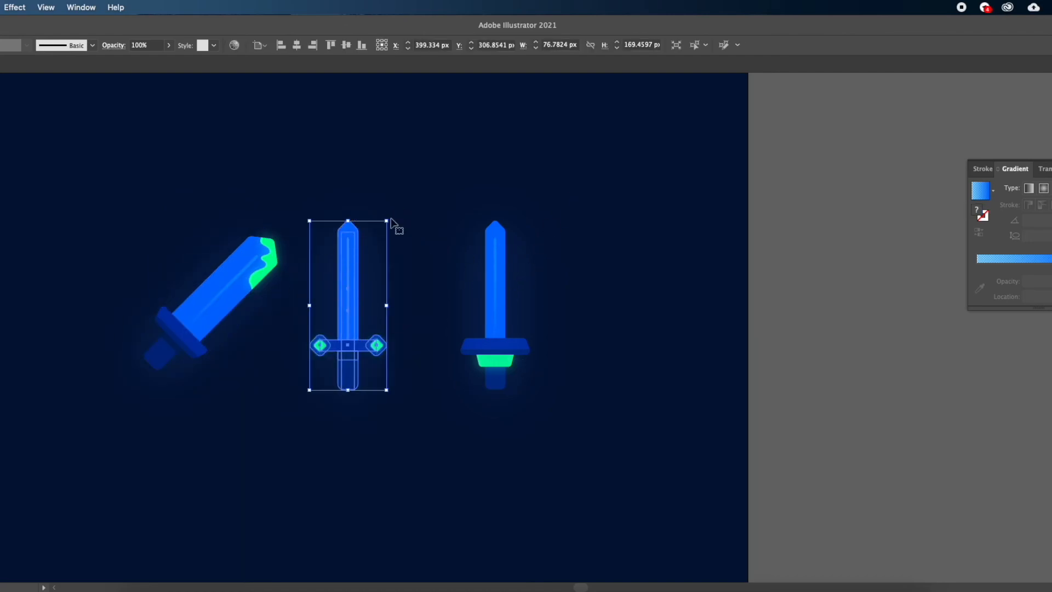
{"action": "left_click_drag", "start_coordinate": [391, 219], "coordinate": [442, 264]}
{"action": "key", "text": "z"}
Step: Unlock all remaining locked artwork
{"action": "left_click", "coordinate": [1, 7]}
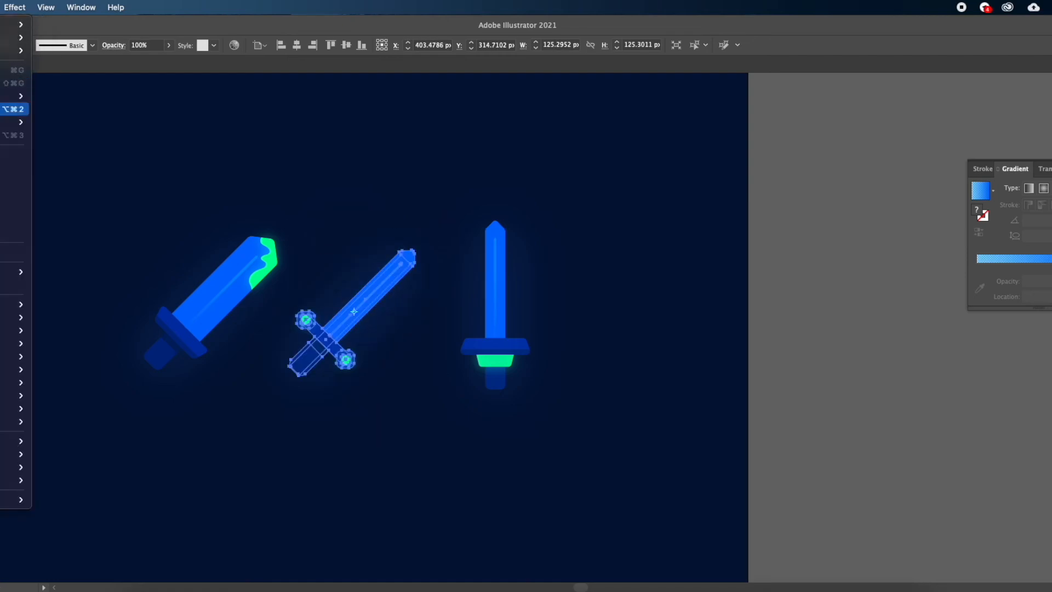
{"action": "left_click", "coordinate": [13, 109]}
{"action": "key", "text": "v"}
{"action": "left_click", "coordinate": [791, 265]}
Step: Try to rotate the third sword clockwise with the Rotate tool
{"action": "left_click", "coordinate": [503, 311]}
{"action": "key", "text": "r"}
{"action": "left_click_drag", "start_coordinate": [562, 220], "coordinate": [626, 300]}
{"action": "key", "text": "super+z"}
{"action": "key", "text": "v"}
{"action": "left_click", "coordinate": [519, 349]}
{"action": "left_click", "coordinate": [501, 328]}
{"action": "left_click", "coordinate": [597, 177]}
Step: Select all parts of the third sword and rotate it about 45 degrees clockwise like the other two
{"action": "left_click_drag", "start_coordinate": [667, 186], "coordinate": [446, 456]}
{"action": "left_click", "coordinate": [520, 310]}
{"action": "left_click", "coordinate": [530, 305]}
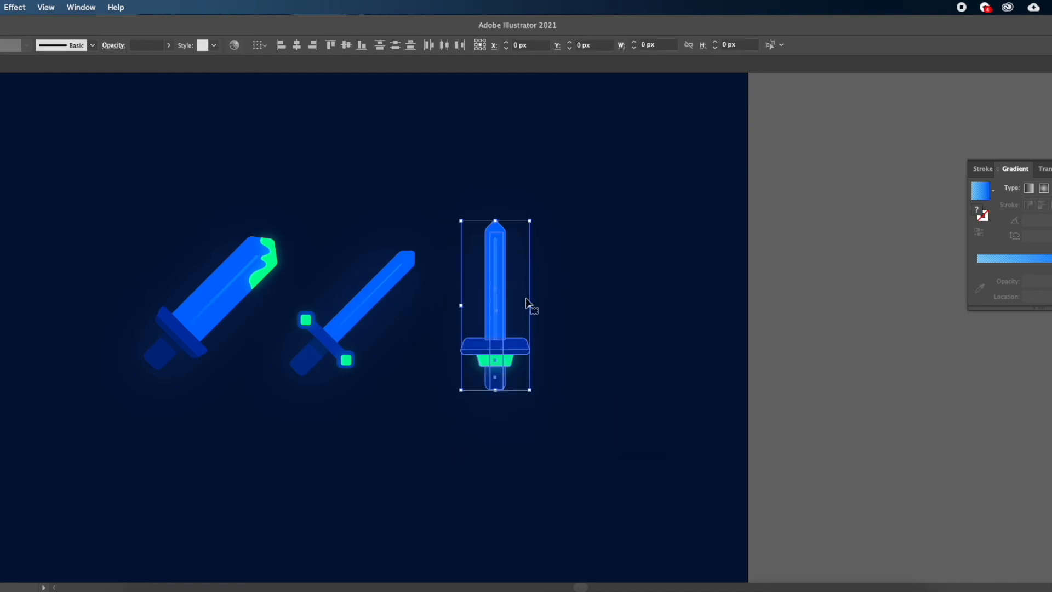
{"action": "left_click_drag", "start_coordinate": [514, 241], "coordinate": [618, 264]}
Step: Reorder the row so the green-collared sword comes first, the wide sword sits in the middle and the diamond-guard sword comes last
{"action": "left_click_drag", "start_coordinate": [322, 340], "coordinate": [642, 341]}
{"action": "left_click_drag", "start_coordinate": [472, 344], "coordinate": [333, 344]}
{"action": "left_click_drag", "start_coordinate": [192, 347], "coordinate": [489, 360]}
{"action": "left_click_drag", "start_coordinate": [783, 193], "coordinate": [336, 351]}
{"action": "left_click_drag", "start_coordinate": [476, 353], "coordinate": [352, 365]}
{"action": "left_click", "coordinate": [355, 431]}
Step: Select the three swords and centre them horizontally and vertically on the artboard
{"action": "left_click_drag", "start_coordinate": [716, 137], "coordinate": [105, 438]}
{"action": "scroll", "coordinate": [190, 441], "scroll_direction": "down", "scroll_amount": 3}
{"action": "key", "text": "a"}
{"action": "scroll", "coordinate": [191, 441], "scroll_direction": "left", "scroll_amount": 3}
{"action": "key", "text": "v"}
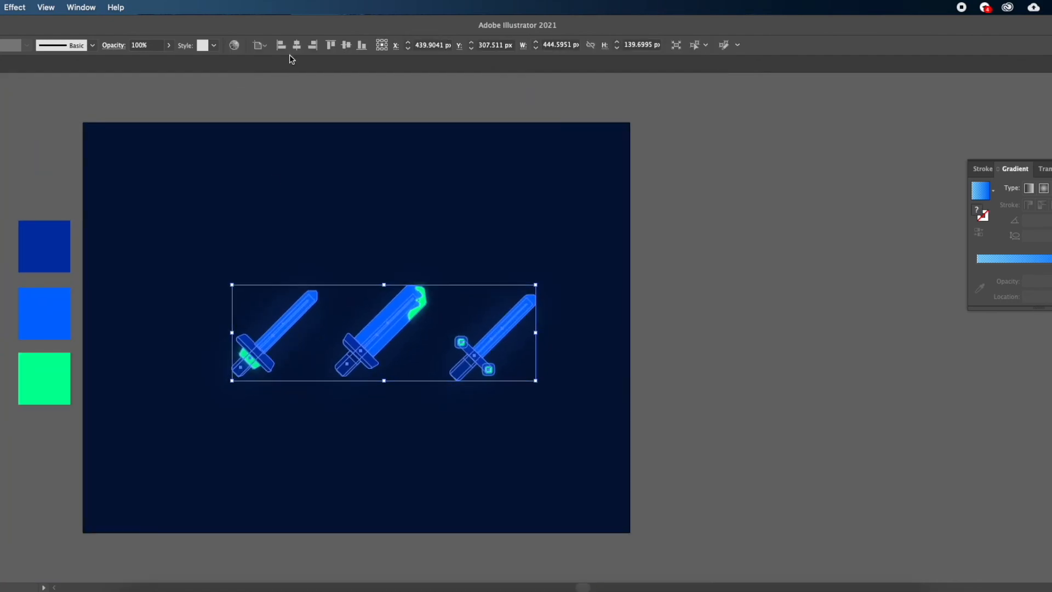
{"action": "left_click", "coordinate": [296, 45]}
{"action": "left_click", "coordinate": [346, 45]}
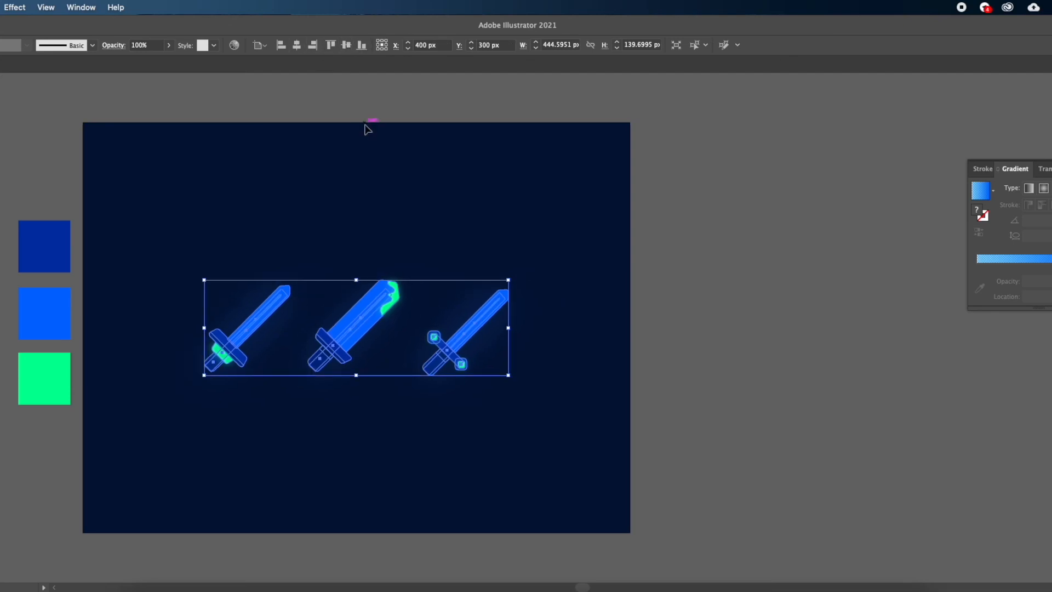
Step: Deselect the swords and unlock all locked objects, including the dark navy background
{"action": "left_click", "coordinate": [370, 183]}
{"action": "scroll", "coordinate": [369, 183], "scroll_direction": "up", "scroll_amount": 3}
{"action": "scroll", "coordinate": [392, 213], "scroll_direction": "down", "scroll_amount": 2}
{"action": "scroll", "coordinate": [278, 176], "scroll_direction": "down", "scroll_amount": 2}
{"action": "left_click", "coordinate": [0, 7]}
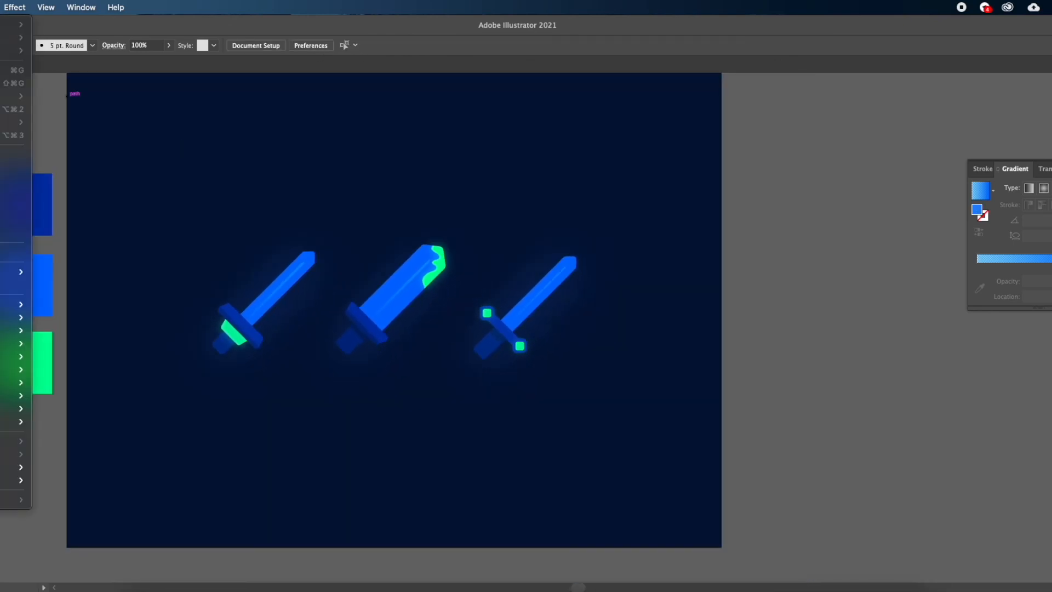
{"action": "left_click", "coordinate": [7, 109]}
Step: Try recolouring the background with the palette's dark blue, bright blue and green swatches, and with a darker desaturated blue
{"action": "key", "text": "i"}
{"action": "left_click", "coordinate": [15, 203]}
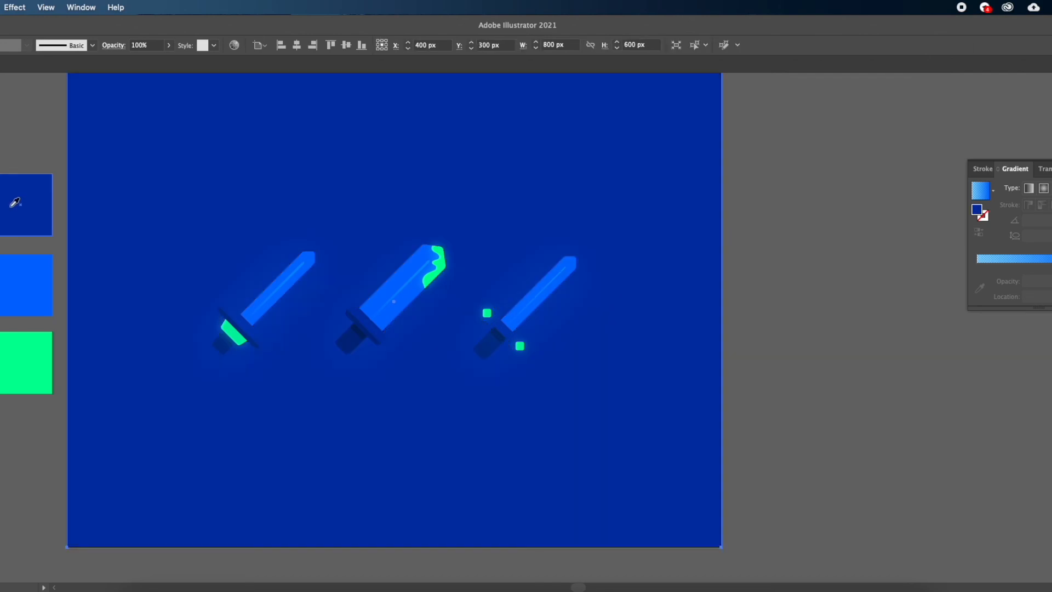
{"action": "left_click", "coordinate": [24, 286]}
{"action": "left_click", "coordinate": [23, 324]}
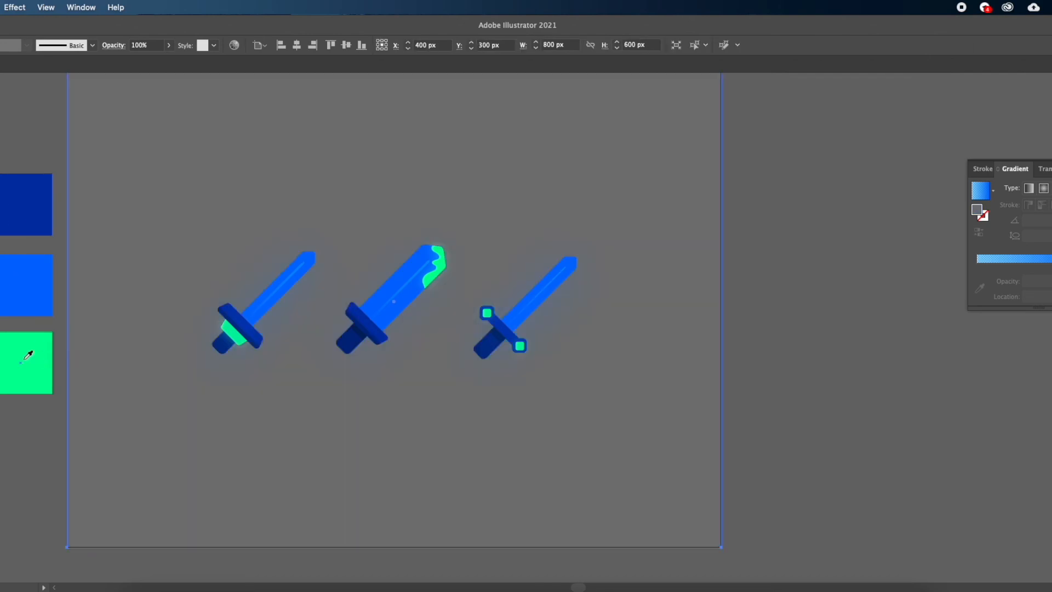
{"action": "left_click", "coordinate": [34, 207]}
{"action": "double_click", "coordinate": [1, 432]}
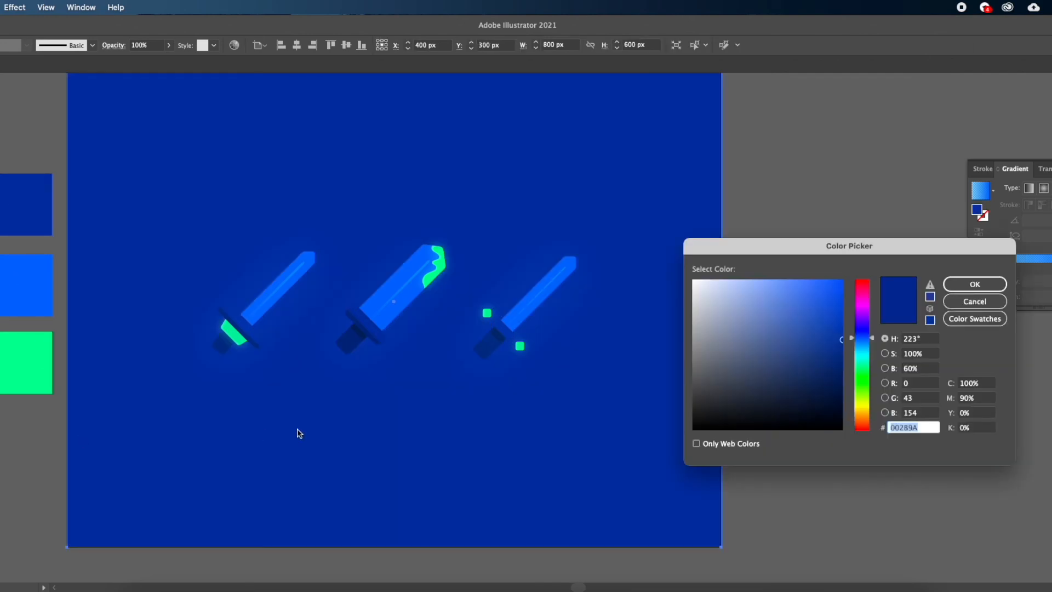
{"action": "mouse_move", "coordinate": [821, 350]}
{"action": "left_mouse_down"}
{"action": "mouse_move", "coordinate": [822, 390]}
{"action": "mouse_move", "coordinate": [787, 345]}
{"action": "mouse_move", "coordinate": [837, 372]}
{"action": "left_mouse_up"}
{"action": "key", "text": "Return"}
Step: Undo the background colour trials back to the dark navy fill
{"action": "key", "text": "super+z"}
{"action": "key", "text": "super+z"}
{"action": "key", "text": "super+z"}
{"action": "key", "text": "super+z"}
{"action": "key", "text": "super+z"}
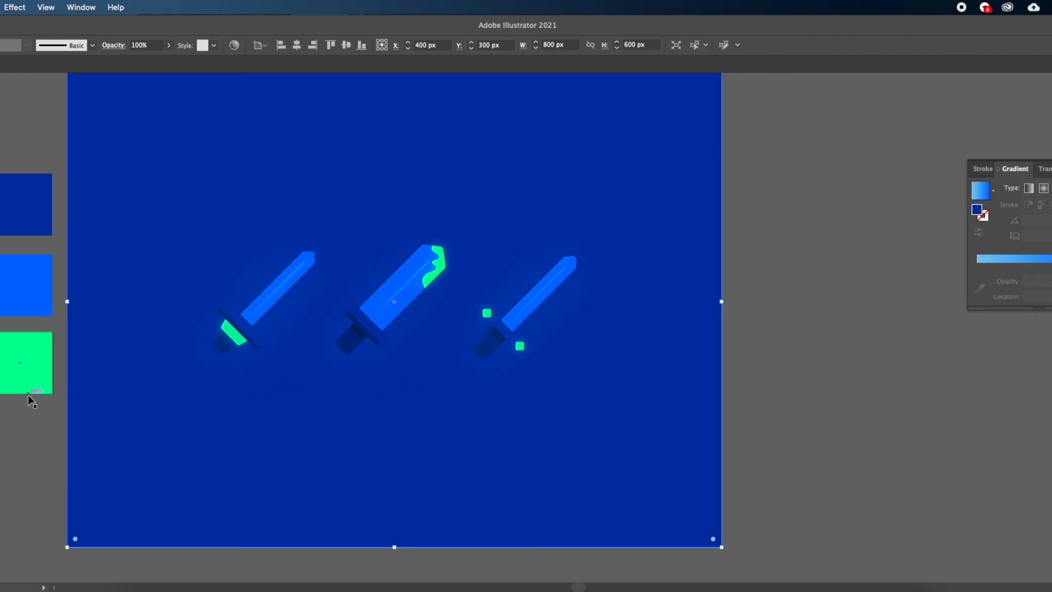
{"action": "scroll", "coordinate": [93, 341], "scroll_direction": "left", "scroll_amount": 2}
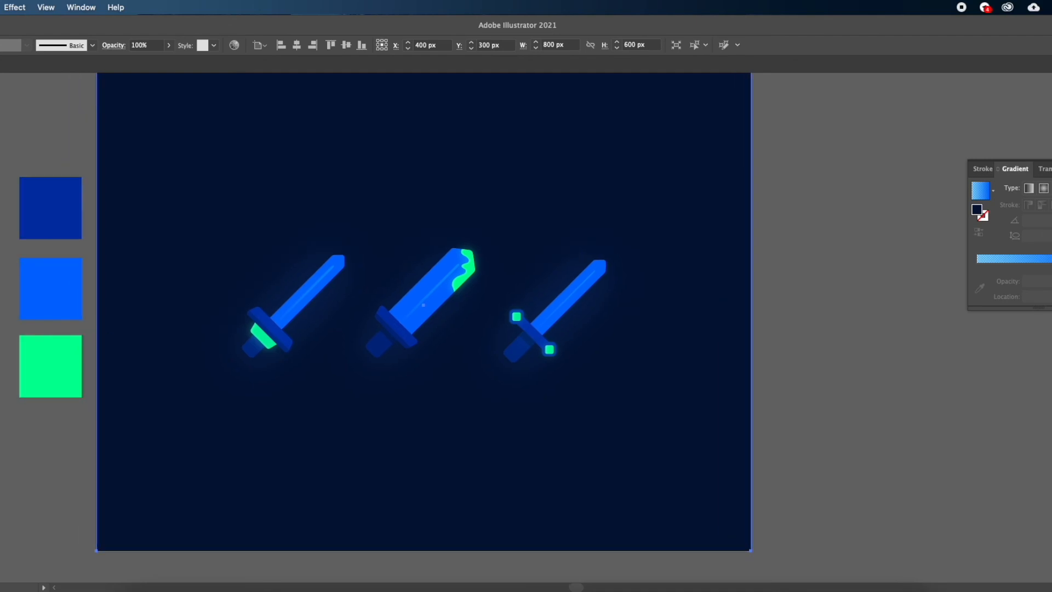
Step: Select the dark navy background rectangle and lock it
{"action": "scroll", "coordinate": [61, 459], "scroll_direction": "up", "scroll_amount": 2}
{"action": "key", "text": "v"}
{"action": "left_click", "coordinate": [575, 329]}
{"action": "left_click", "coordinate": [658, 370]}
{"action": "key", "text": "super+2"}
Step: Select all three swords to check their placement on the artboard, deselect them and examine the artwork up close
{"action": "left_click_drag", "start_coordinate": [714, 218], "coordinate": [213, 449]}
{"action": "scroll", "coordinate": [340, 480], "scroll_direction": "down", "scroll_amount": 1}
{"action": "scroll", "coordinate": [340, 480], "scroll_direction": "left", "scroll_amount": 1}
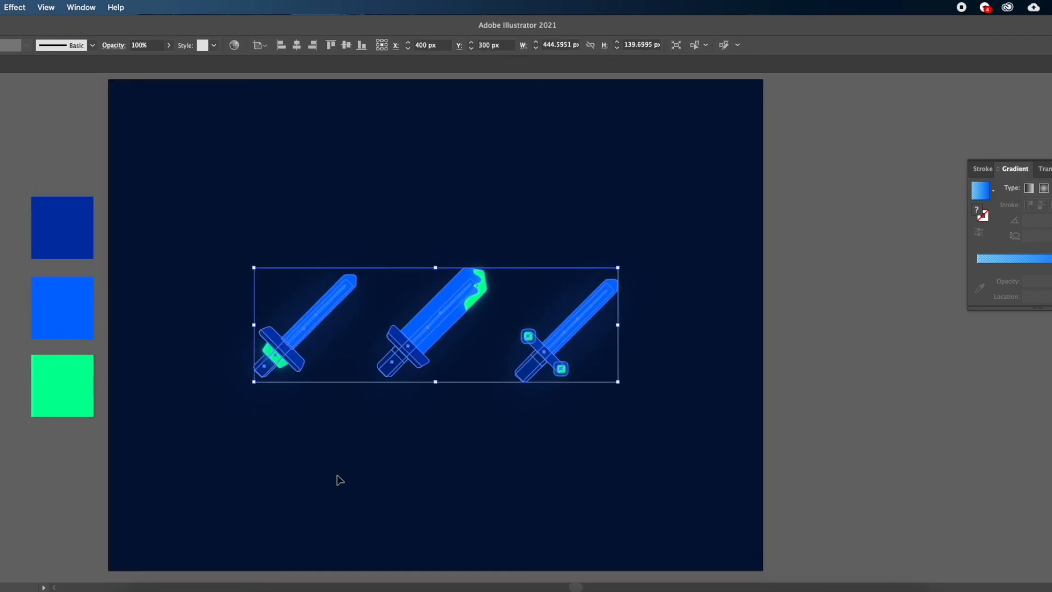
{"action": "scroll", "coordinate": [339, 480], "scroll_direction": "down", "scroll_amount": 1}
{"action": "scroll", "coordinate": [339, 479], "scroll_direction": "left", "scroll_amount": 1}
{"action": "left_click", "coordinate": [438, 479]}
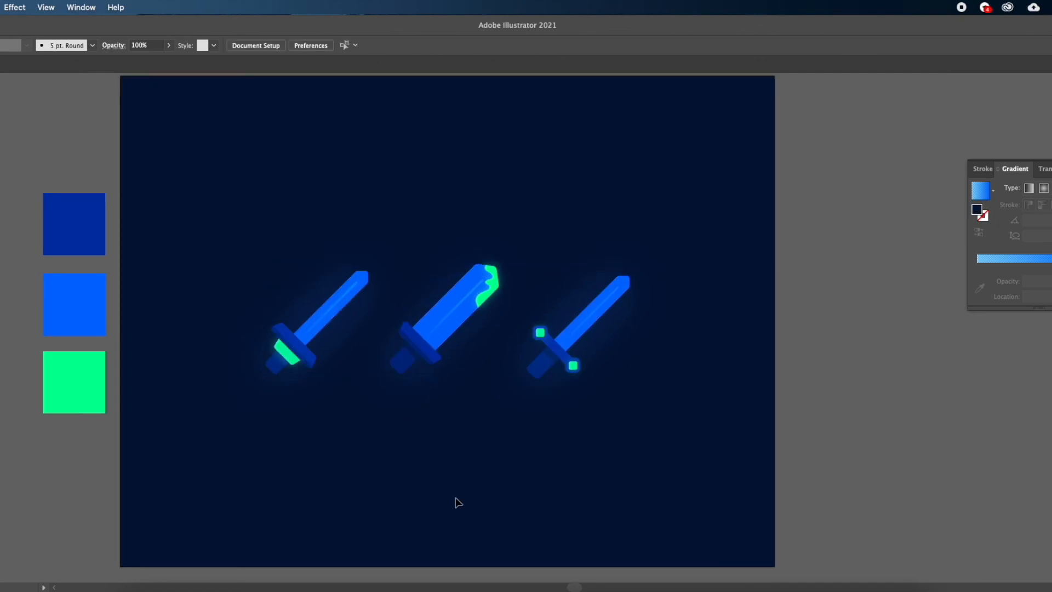
{"action": "scroll", "coordinate": [503, 461], "scroll_direction": "up", "scroll_amount": 1}
{"action": "scroll", "coordinate": [262, 335], "scroll_direction": "up", "scroll_amount": 3}
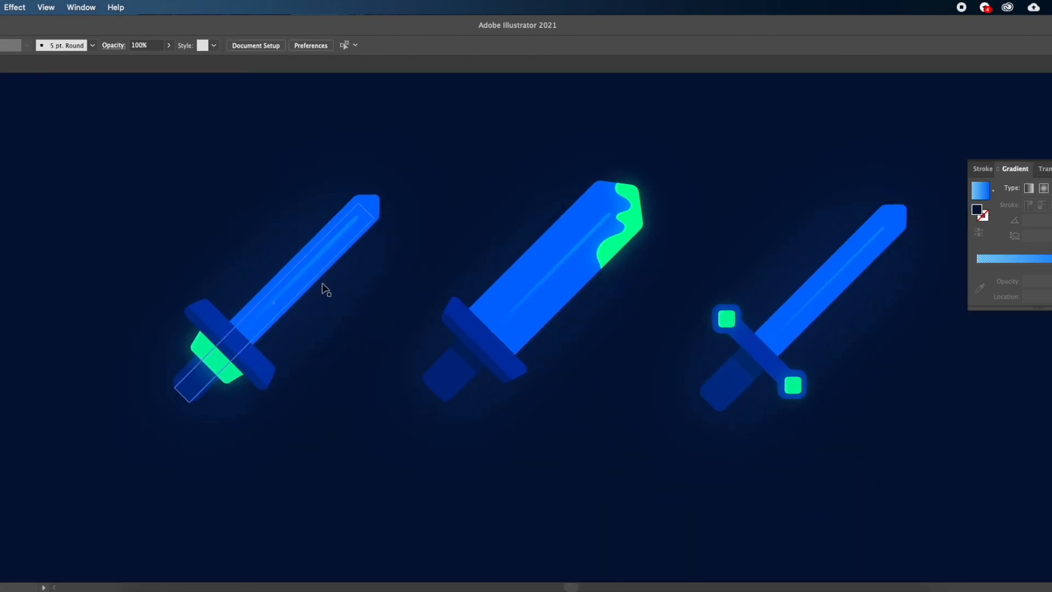
Step: Lock the soft blue glow shapes behind the middle and last swords and clear the selection
{"action": "scroll", "coordinate": [324, 289], "scroll_direction": "up", "scroll_amount": 2}
{"action": "key", "text": "super+a"}
{"action": "left_click", "coordinate": [402, 213]}
{"action": "key", "text": "a"}
{"action": "left_click", "coordinate": [399, 168]}
{"action": "left_click", "coordinate": [595, 190]}
{"action": "left_click", "coordinate": [540, 227]}
{"action": "key", "text": "super+2"}
{"action": "left_click", "coordinate": [840, 242]}
{"action": "key", "text": "super+2"}
{"action": "key", "text": "super+a"}
{"action": "left_click", "coordinate": [673, 465]}
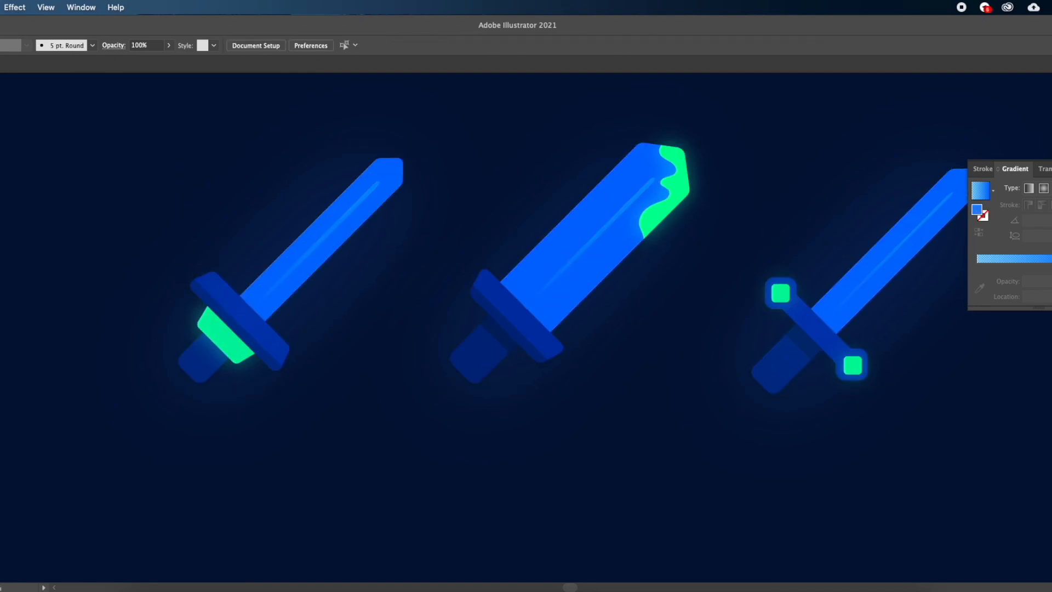
{"action": "left_click", "coordinate": [356, 208]}
{"action": "scroll", "coordinate": [387, 389], "scroll_direction": "down", "scroll_amount": 5}
{"action": "left_click", "coordinate": [386, 389]}
{"action": "scroll", "coordinate": [386, 383], "scroll_direction": "up", "scroll_amount": 2}
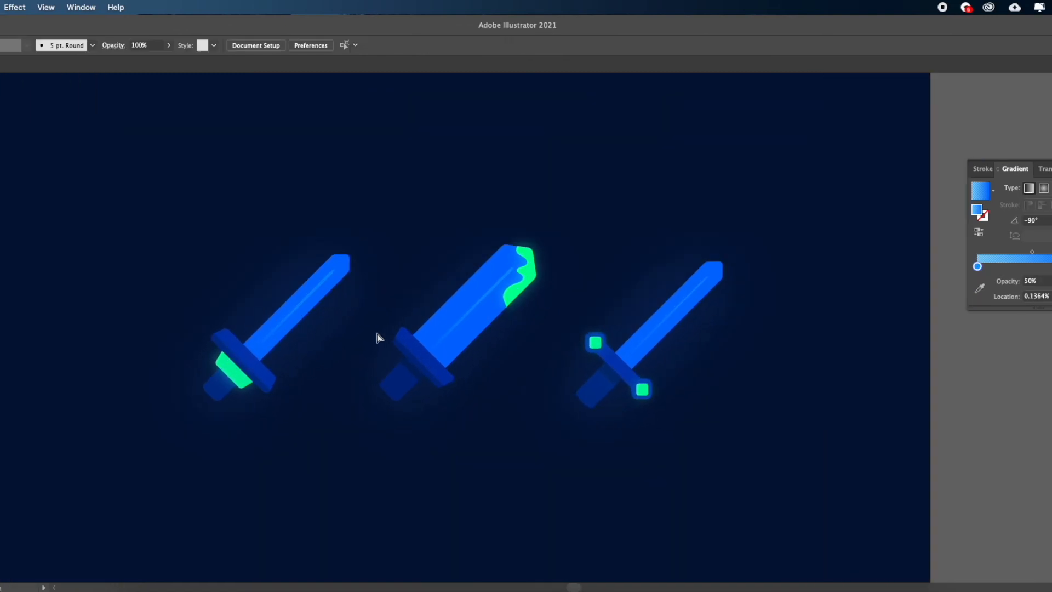
{"action": "left_click", "coordinate": [375, 291]}
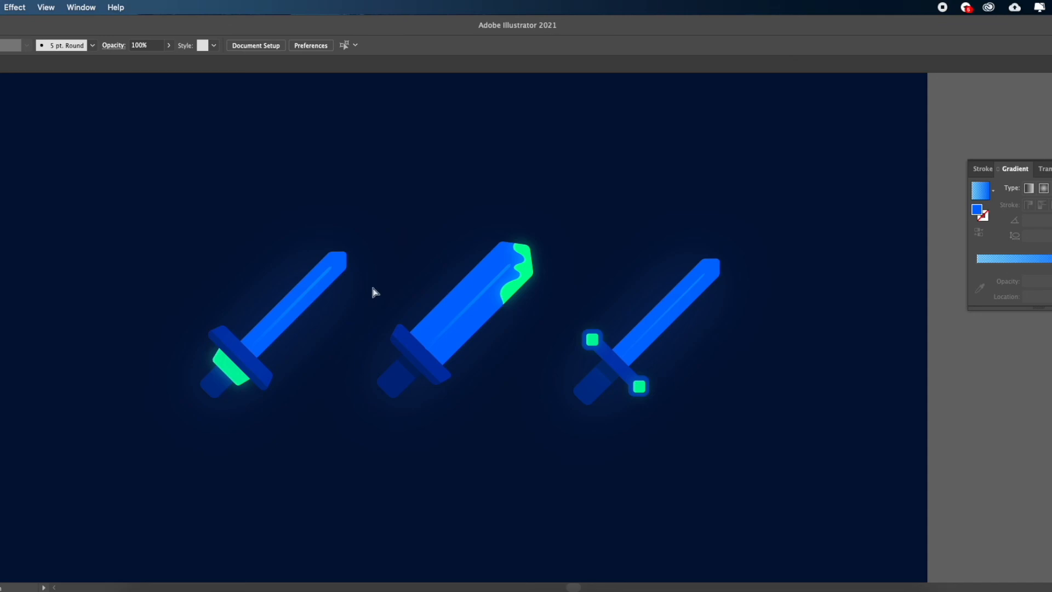
{"action": "scroll", "coordinate": [355, 409], "scroll_direction": "down", "scroll_amount": 4}
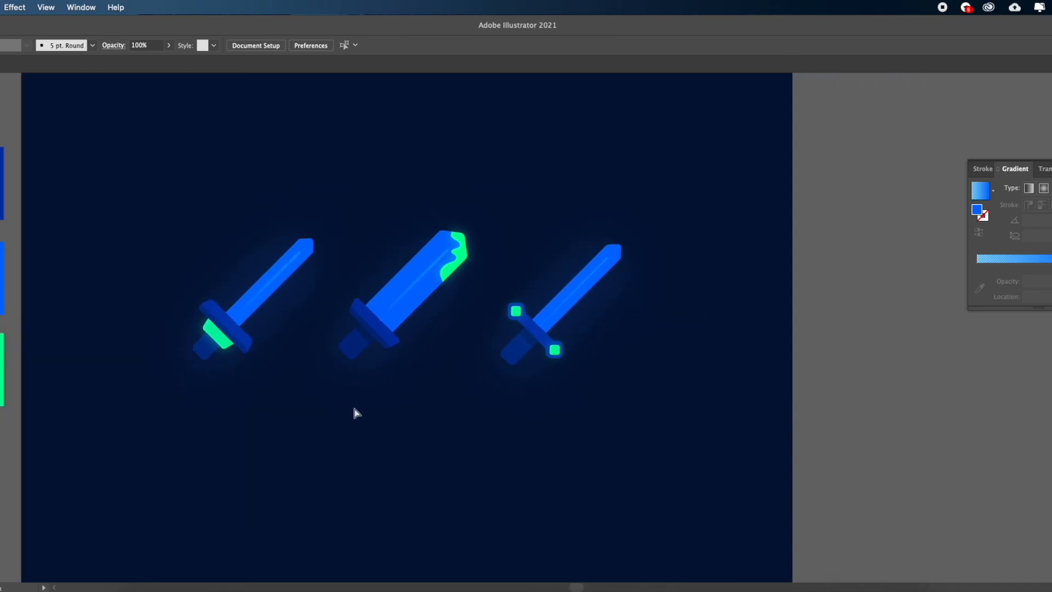